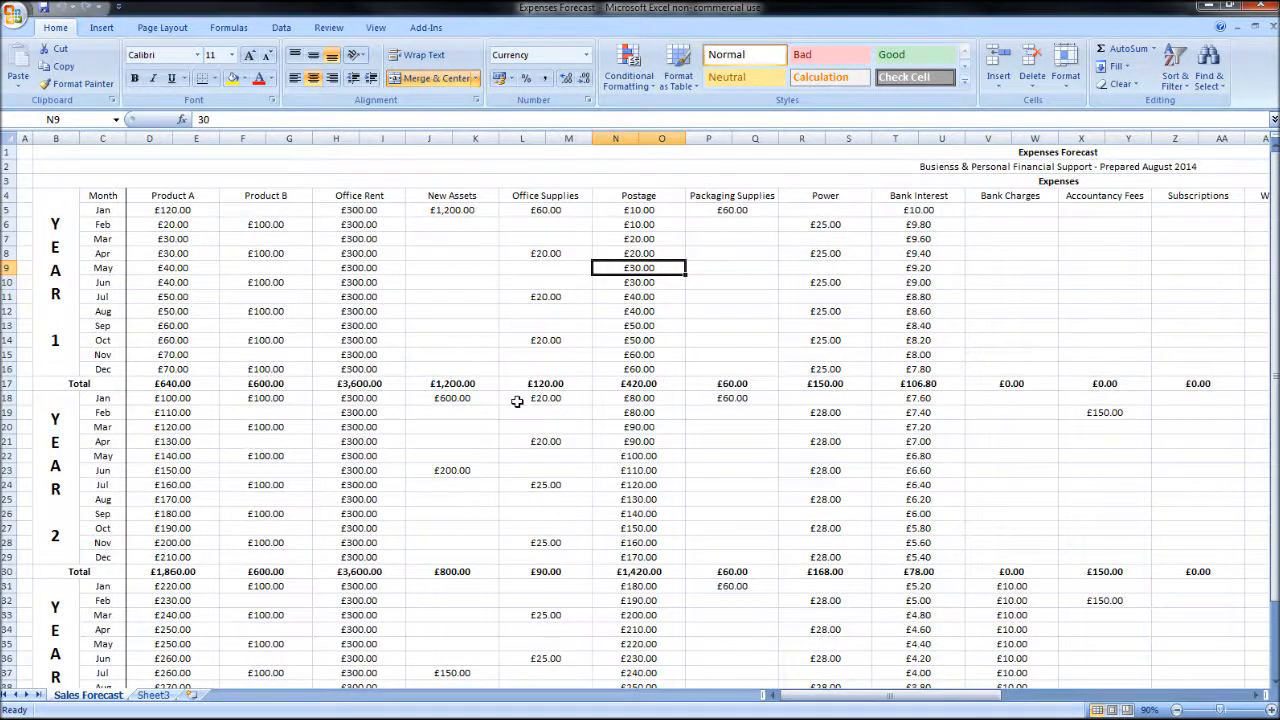
Step: Examine the expenses forecast's monthly layout and expense columns across Year 1, Year 2 and Year 3
{"action": "left_click", "coordinate": [55, 300]}
{"action": "left_click", "coordinate": [55, 470]}
{"action": "scroll", "coordinate": [54, 530], "scroll_direction": "down", "scroll_amount": 3}
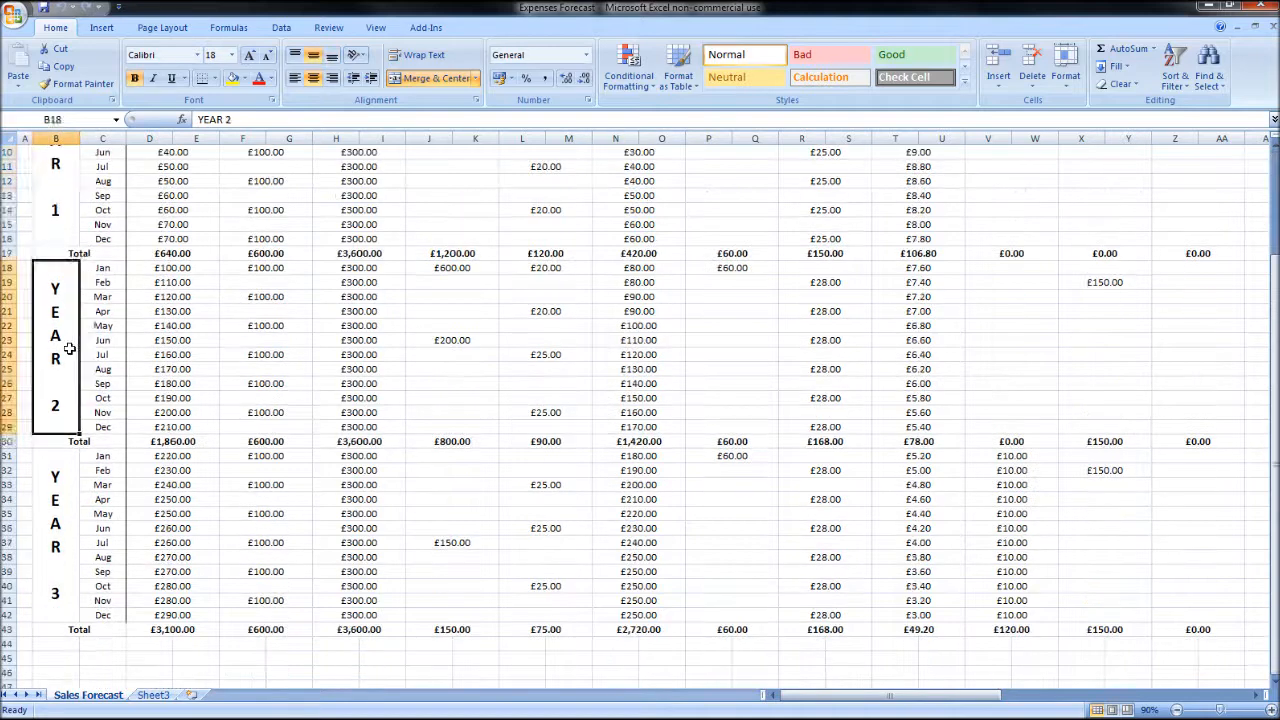
{"action": "left_click", "coordinate": [53, 537]}
{"action": "scroll", "coordinate": [53, 537], "scroll_direction": "up", "scroll_amount": 2}
{"action": "scroll", "coordinate": [190, 486], "scroll_direction": "up", "scroll_amount": 1}
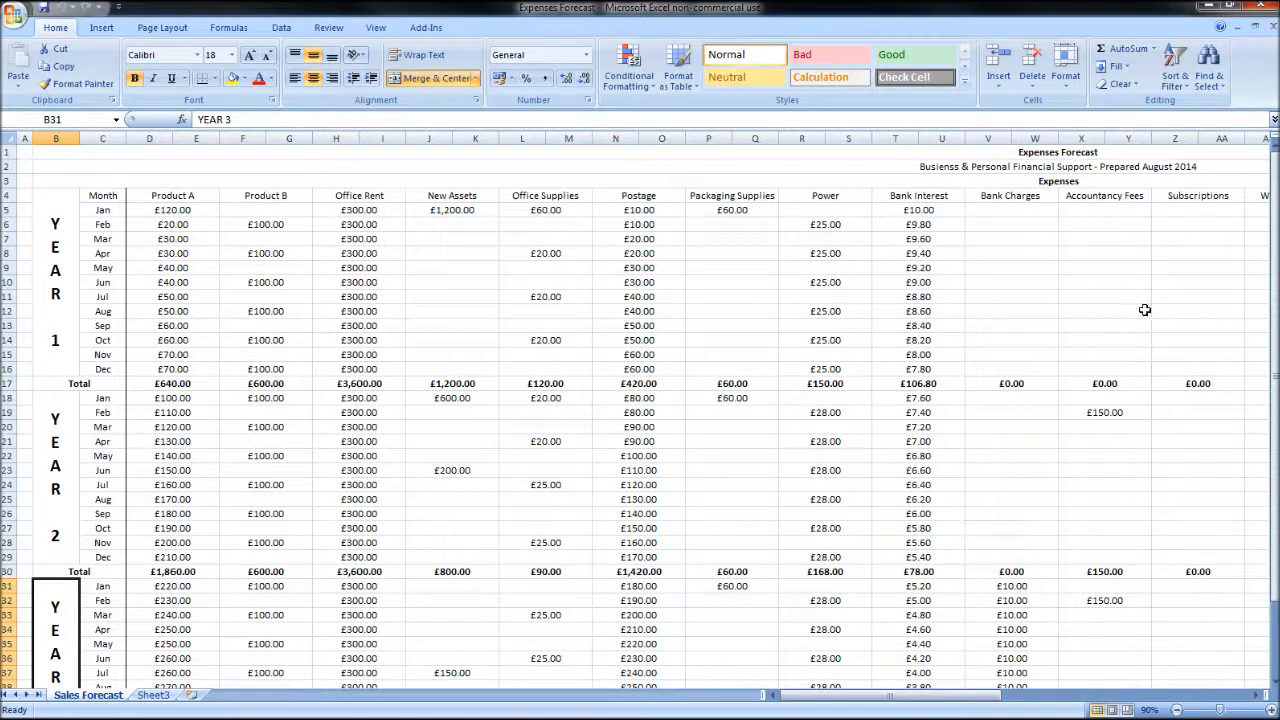
{"action": "left_click_drag", "start_coordinate": [850, 695], "coordinate": [785, 697]}
{"action": "scroll", "coordinate": [662, 553], "scroll_direction": "down", "scroll_amount": 4}
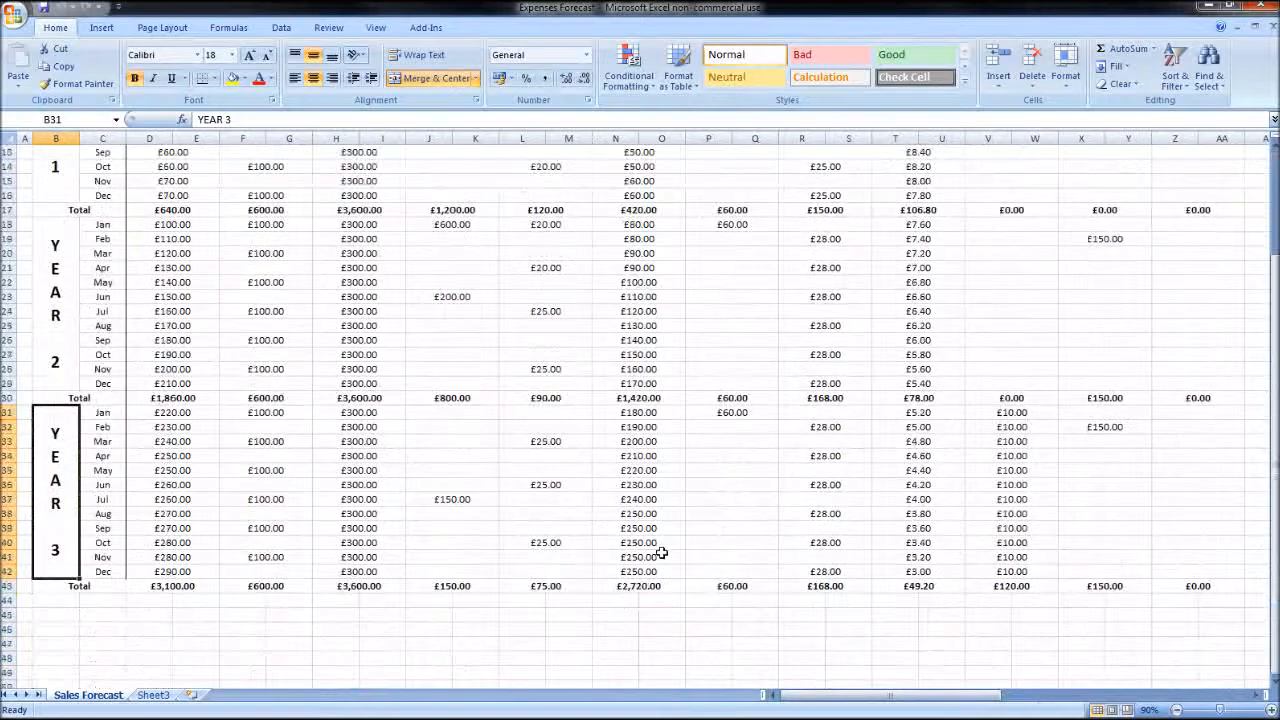
{"action": "scroll", "coordinate": [662, 548], "scroll_direction": "down", "scroll_amount": 4}
{"action": "scroll", "coordinate": [676, 555], "scroll_direction": "up", "scroll_amount": 7}
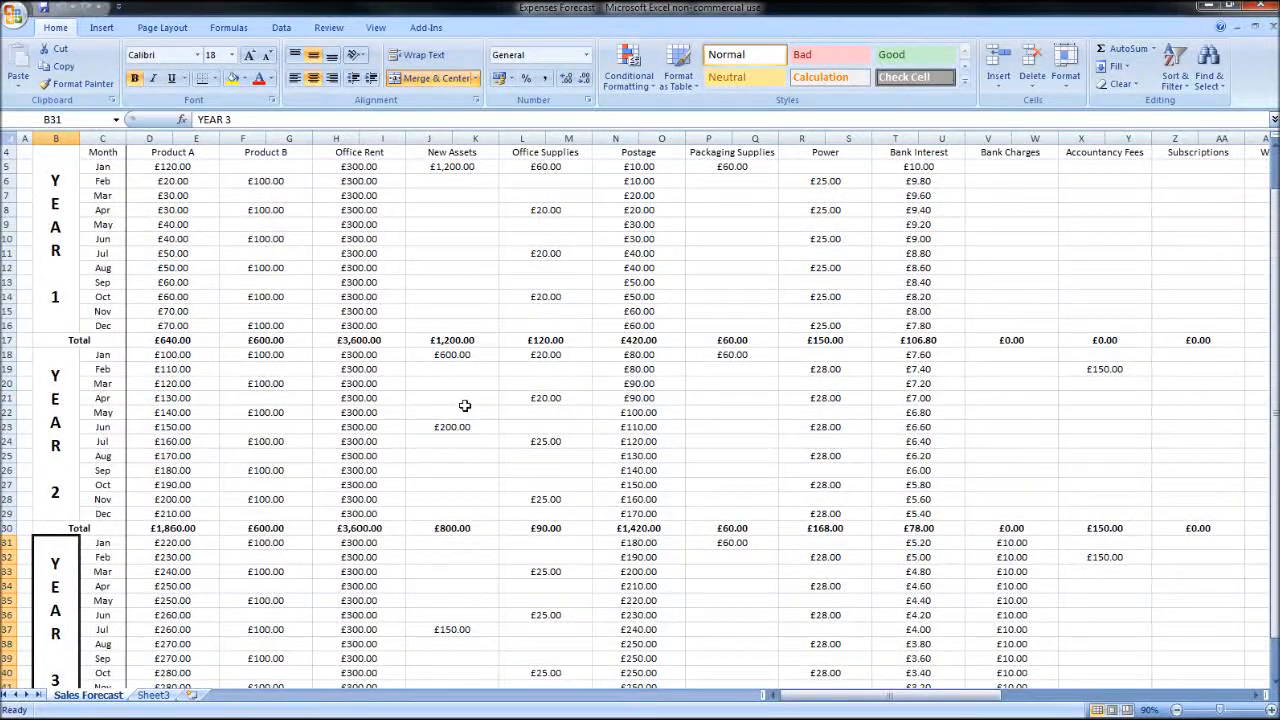
{"action": "scroll", "coordinate": [465, 405], "scroll_direction": "up", "scroll_amount": 1}
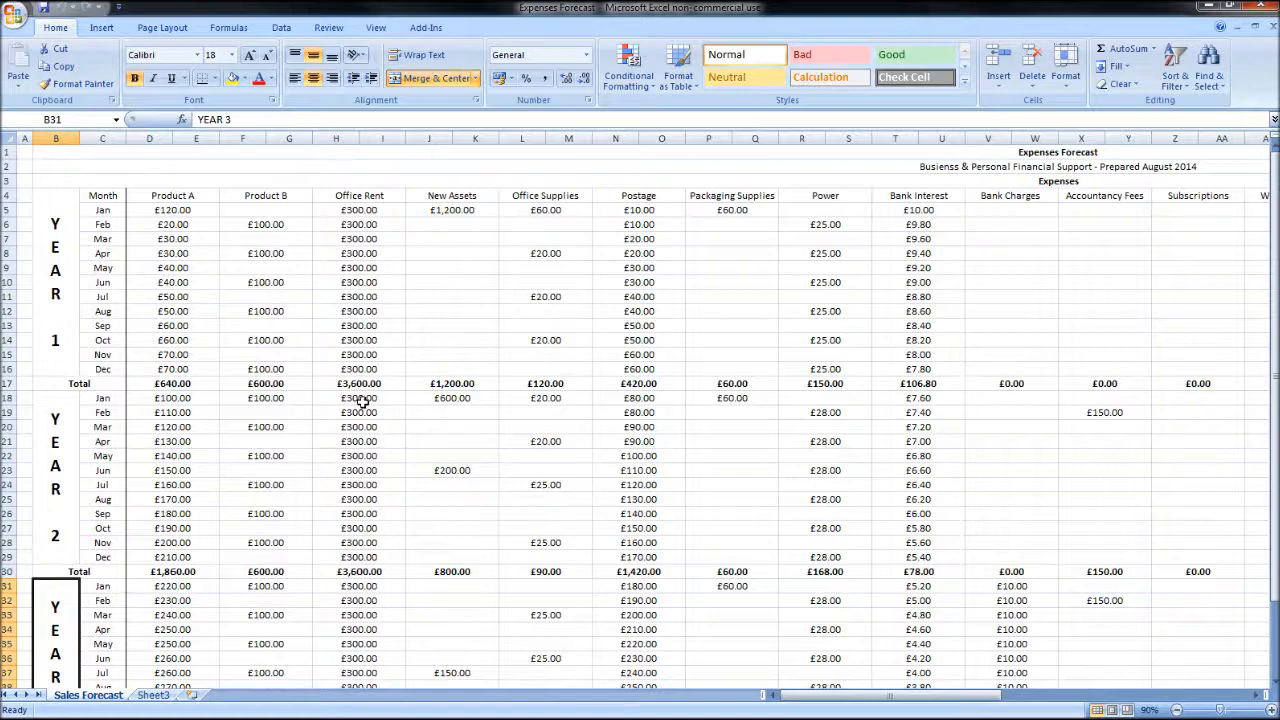
{"action": "mouse_move", "coordinate": [888, 694]}
{"action": "left_mouse_down"}
{"action": "mouse_move", "coordinate": [1140, 690]}
{"action": "mouse_move", "coordinate": [880, 692]}
{"action": "left_mouse_up"}
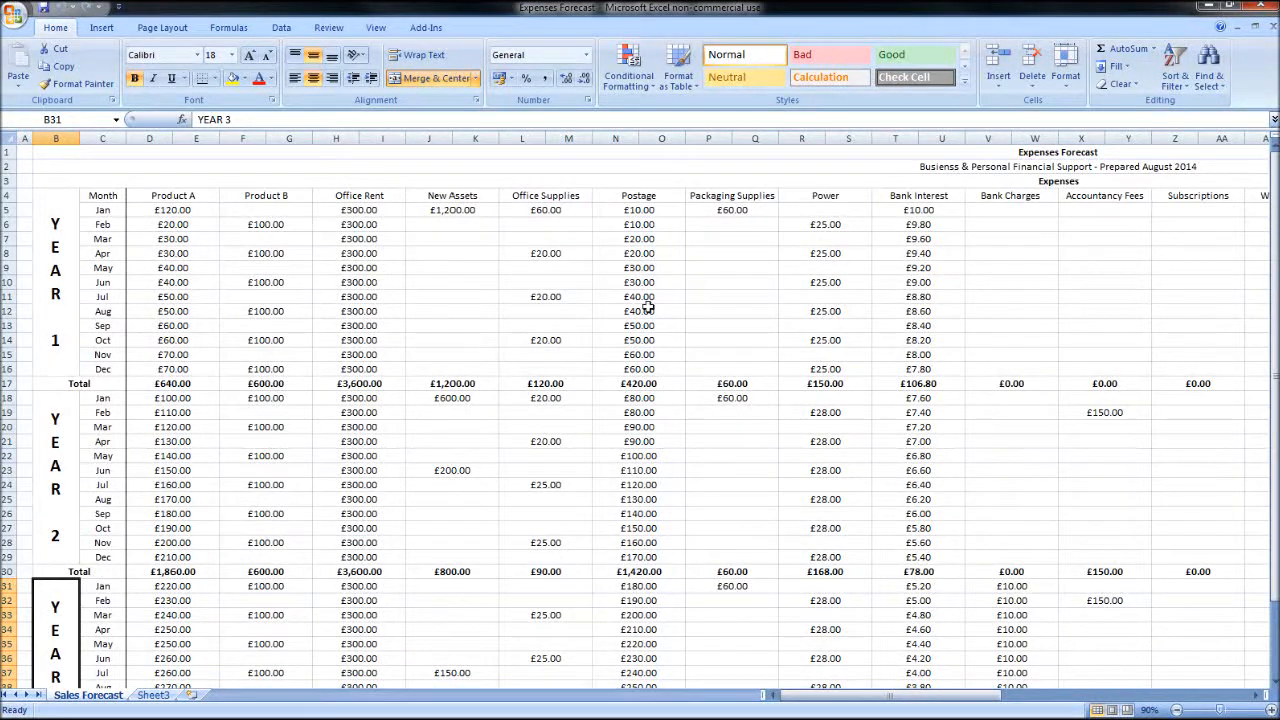
{"action": "scroll", "coordinate": [238, 279], "scroll_direction": "down", "scroll_amount": 3}
{"action": "scroll", "coordinate": [203, 373], "scroll_direction": "up", "scroll_amount": 3}
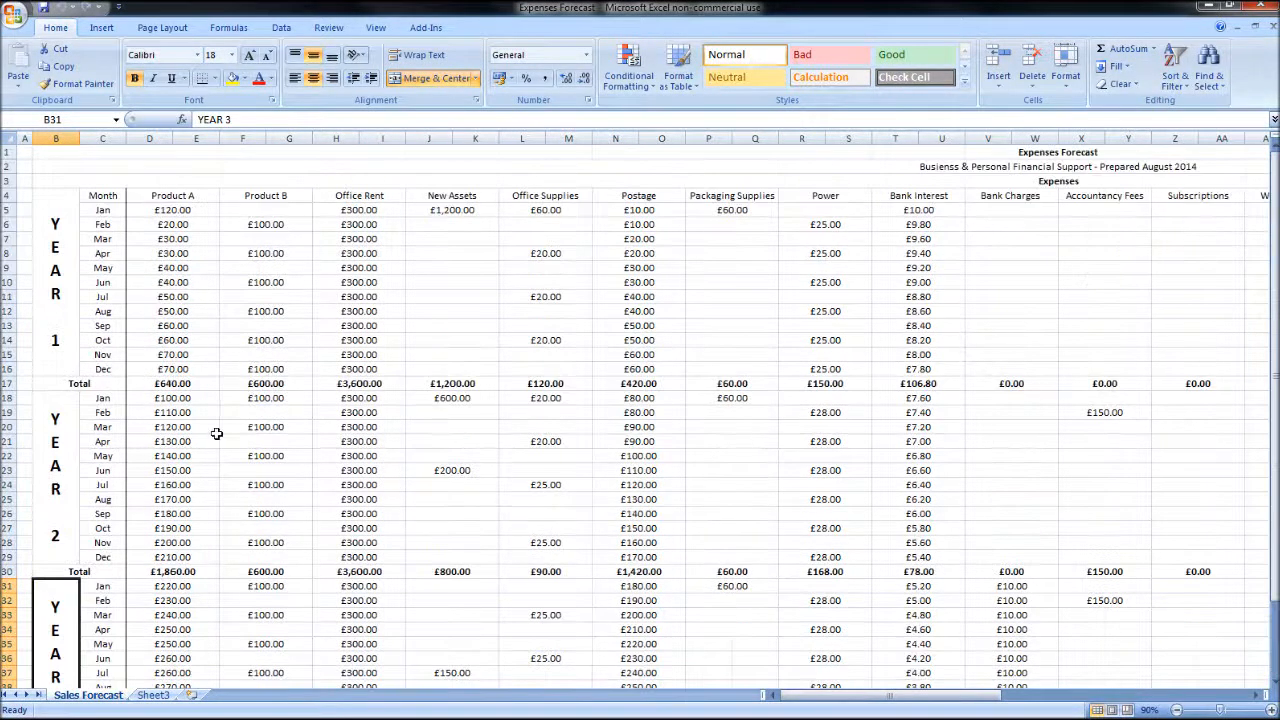
Step: Inspect the Year 1 total formulas for Product B and Office Rent and the formulas in the overall Total column
{"action": "left_click", "coordinate": [270, 385]}
{"action": "left_click", "coordinate": [362, 385]}
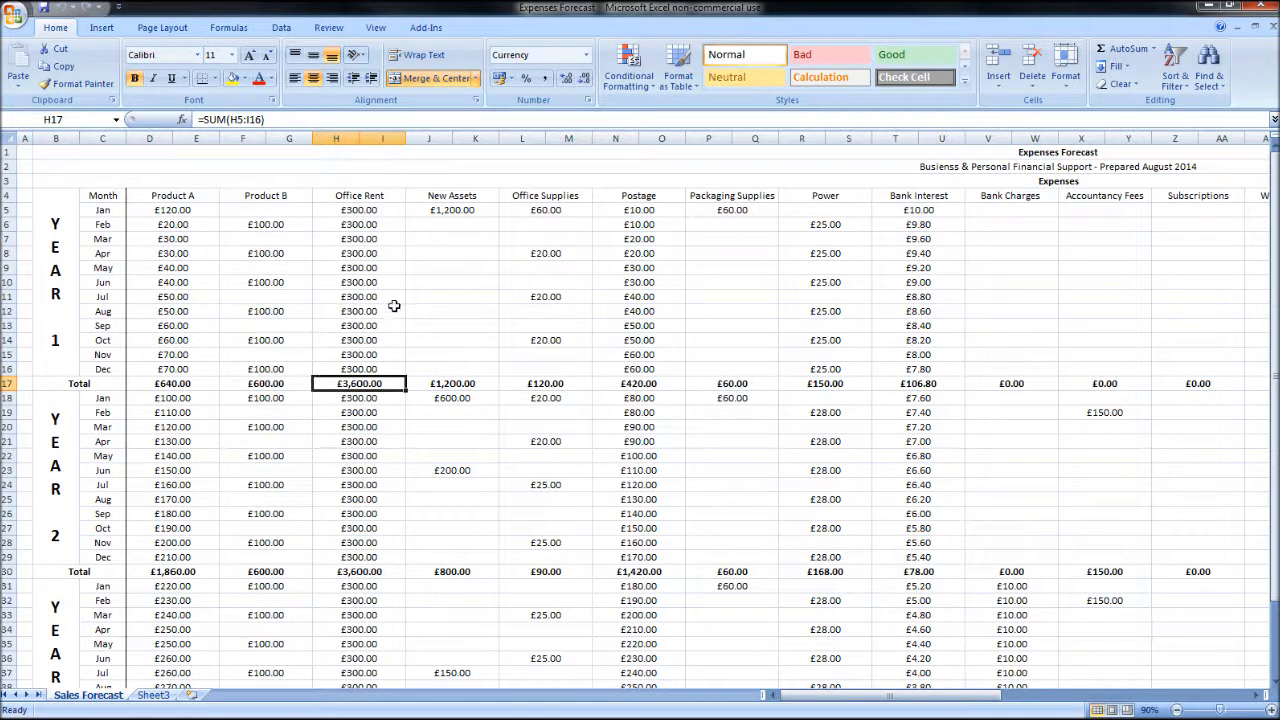
{"action": "left_click_drag", "start_coordinate": [929, 697], "coordinate": [1040, 700]}
{"action": "left_click", "coordinate": [877, 207]}
{"action": "left_click", "coordinate": [885, 250]}
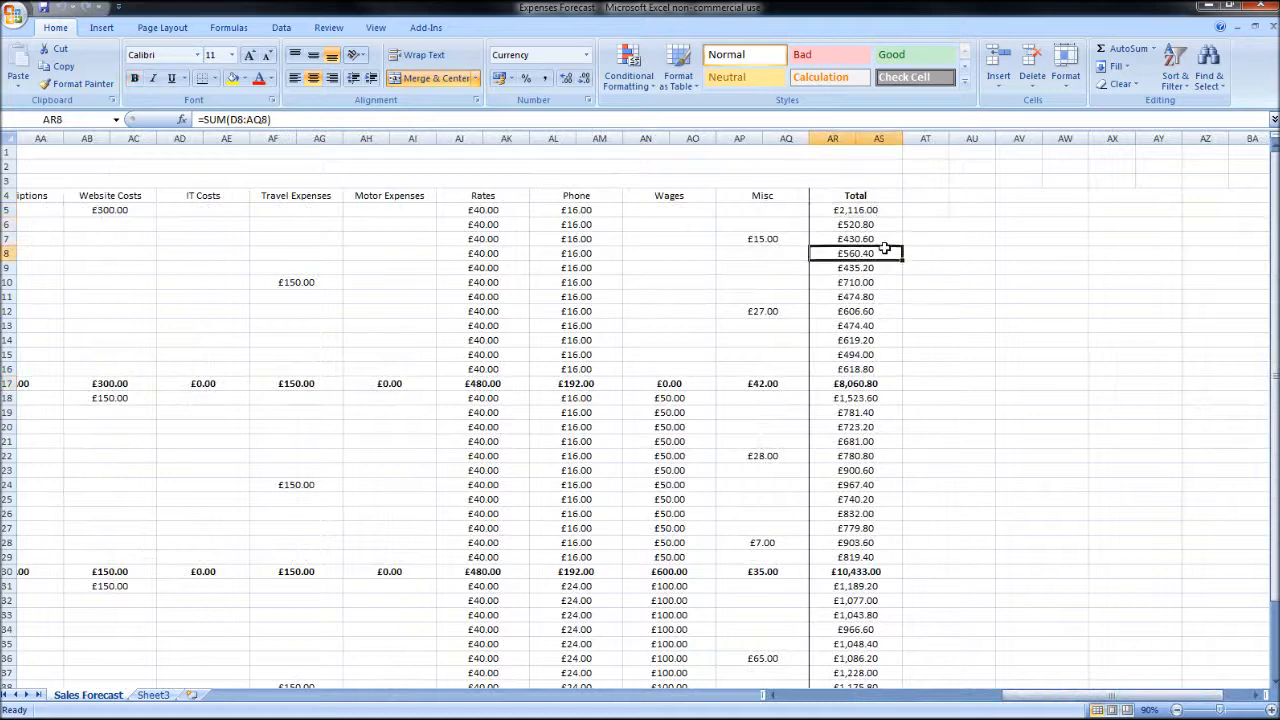
{"action": "left_click", "coordinate": [871, 386]}
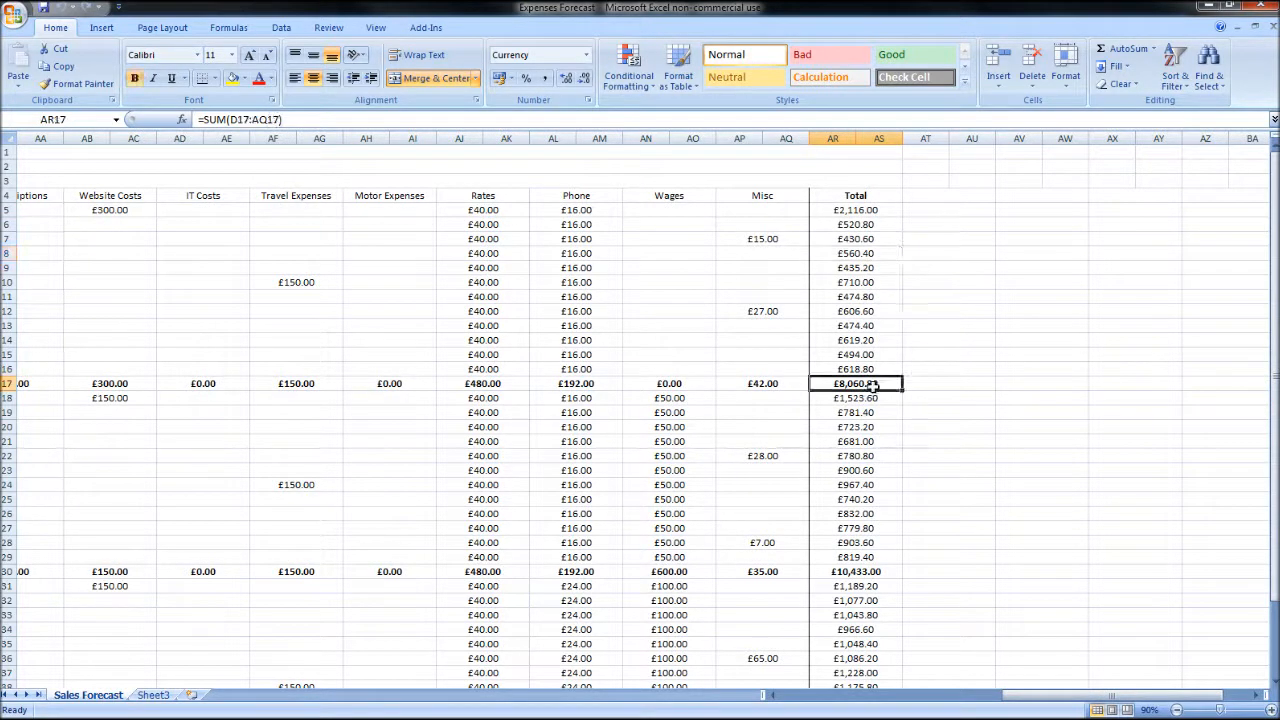
{"action": "left_click_drag", "start_coordinate": [1100, 696], "coordinate": [880, 696]}
Step: Close the Expenses Forecast workbook and clear the figures in D4:S119 on the Product A sheet of Sales Forecast A
{"action": "left_click", "coordinate": [1272, 30]}
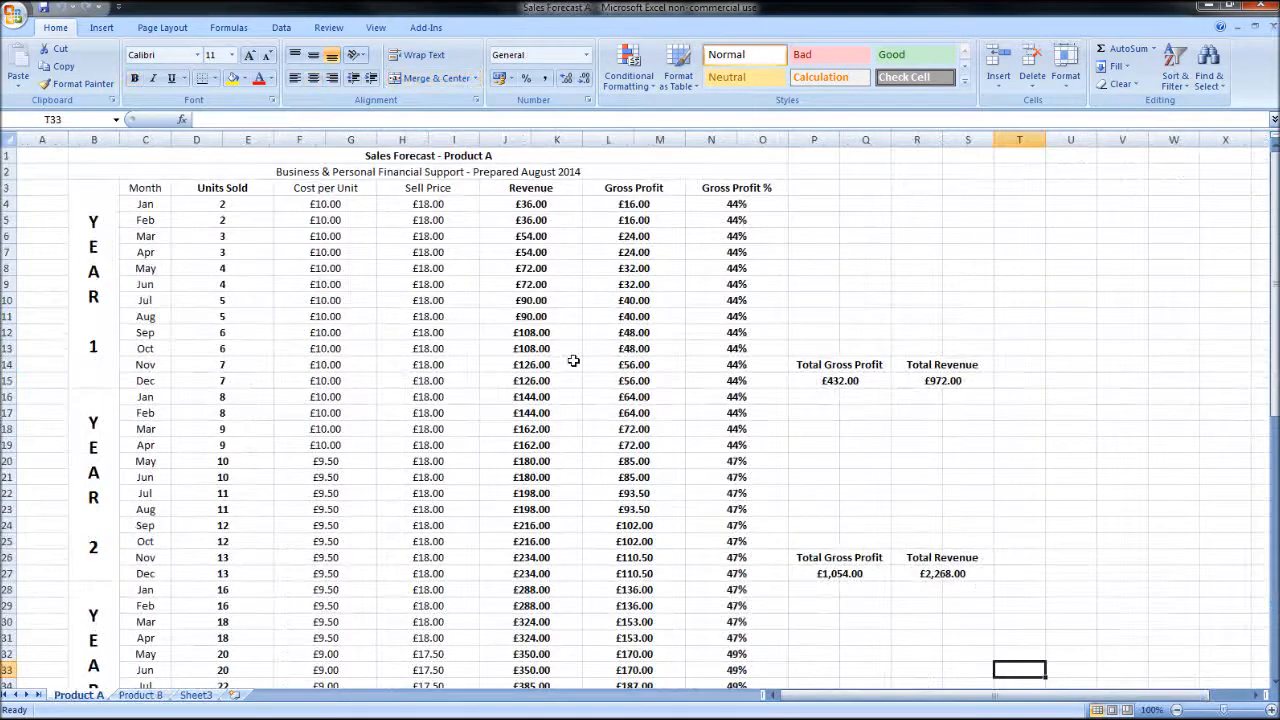
{"action": "left_click", "coordinate": [395, 303]}
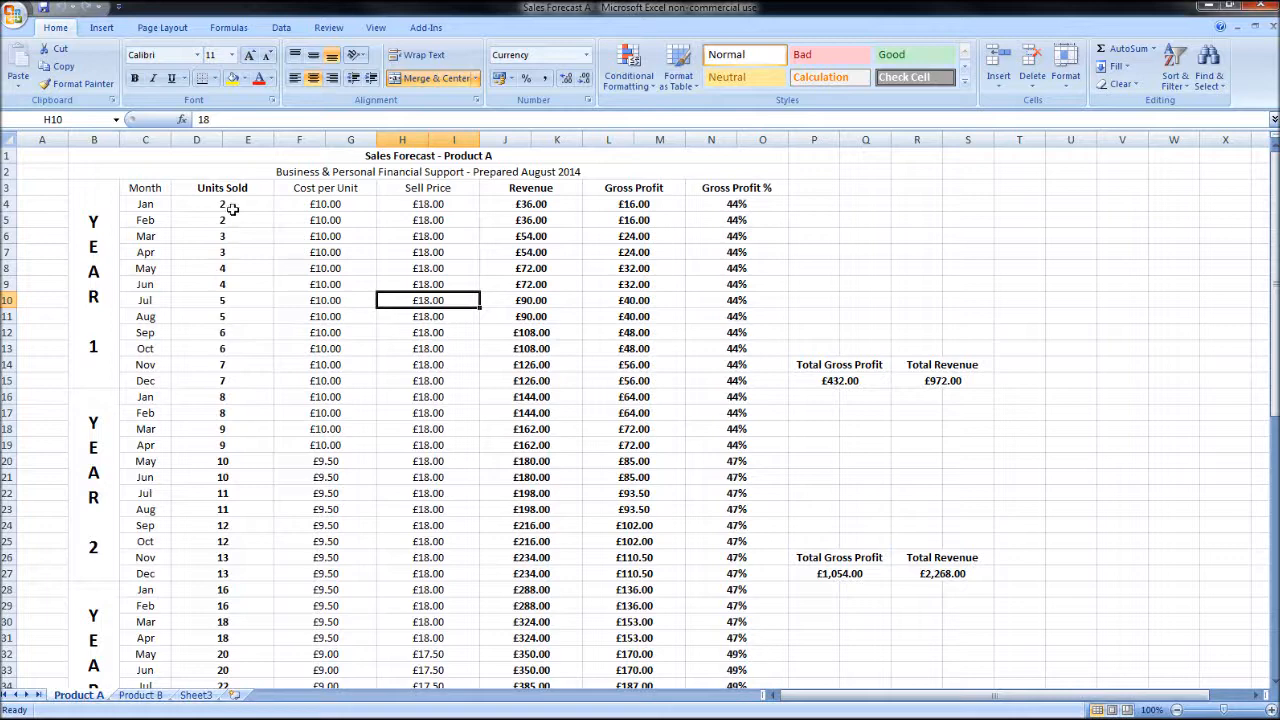
{"action": "left_click_drag", "start_coordinate": [231, 208], "coordinate": [958, 499]}
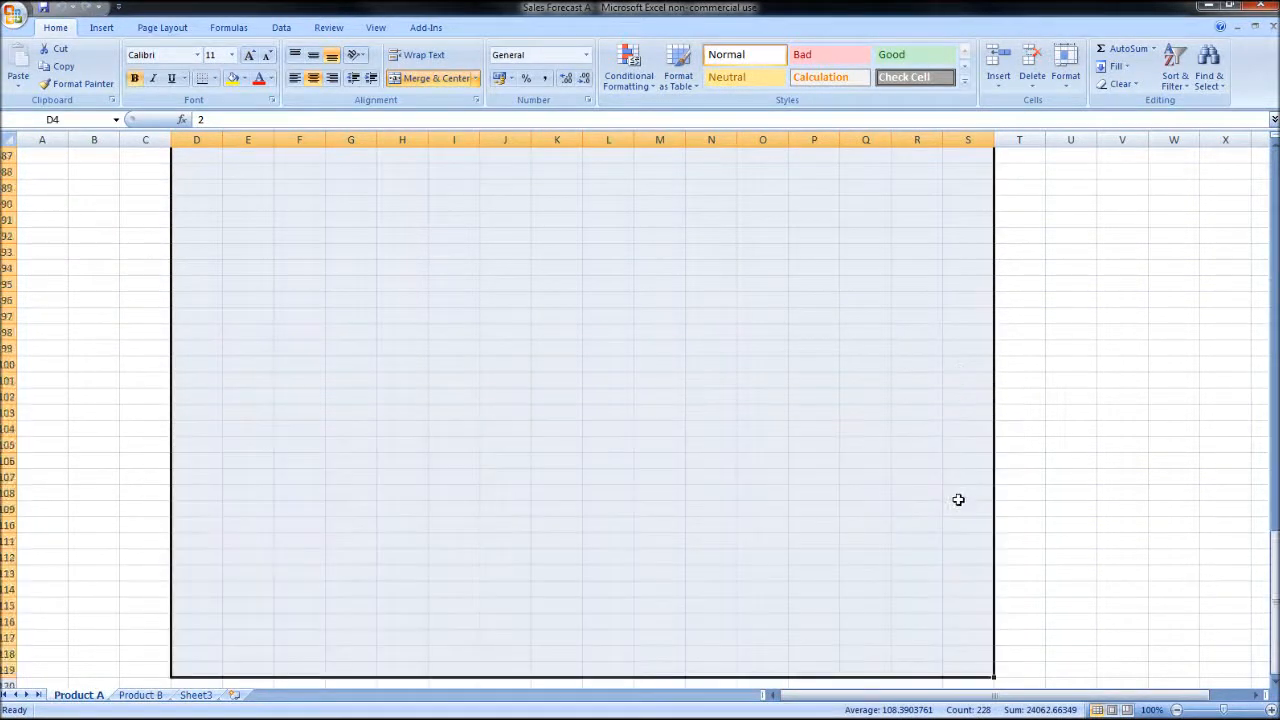
{"action": "scroll", "coordinate": [958, 499], "scroll_direction": "up", "scroll_amount": 14}
{"action": "scroll", "coordinate": [958, 516], "scroll_direction": "up", "scroll_amount": 15}
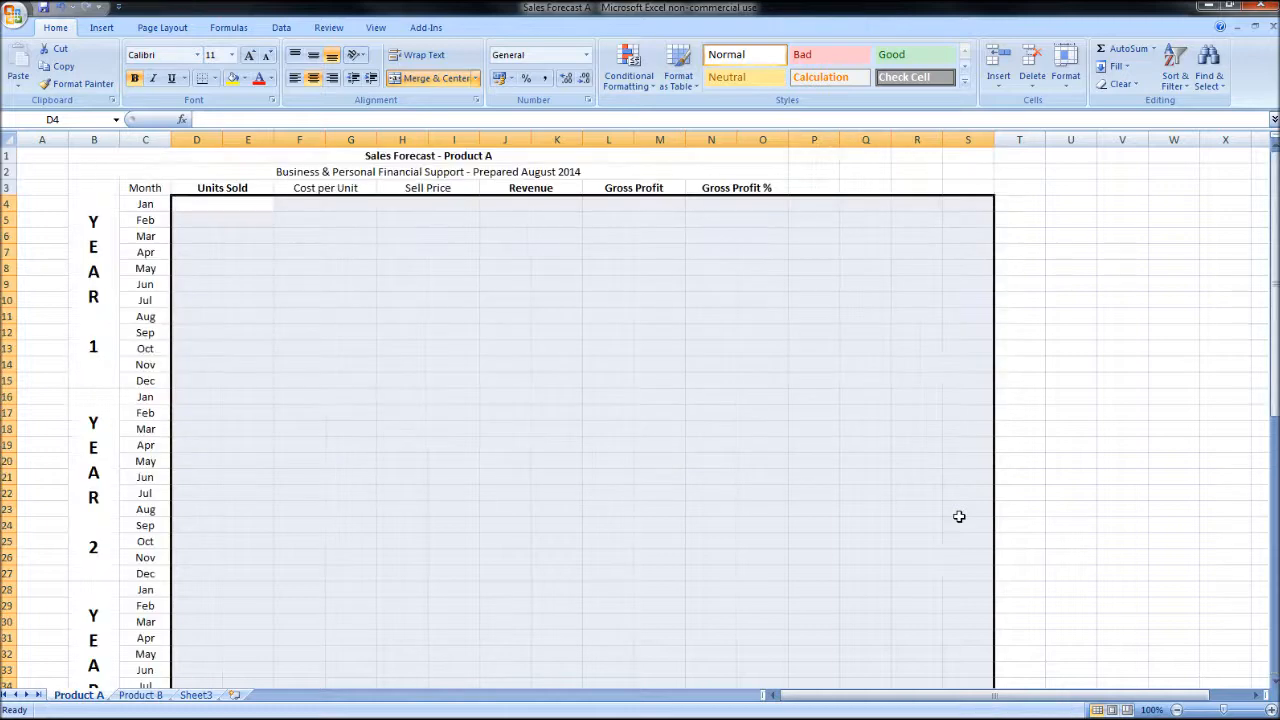
{"action": "scroll", "coordinate": [1194, 622], "scroll_direction": "down", "scroll_amount": 9}
Step: Delete the projected sales chart below the table and clear the row 3 column headings from Units Sold to Gross Profit %
{"action": "left_click", "coordinate": [960, 440]}
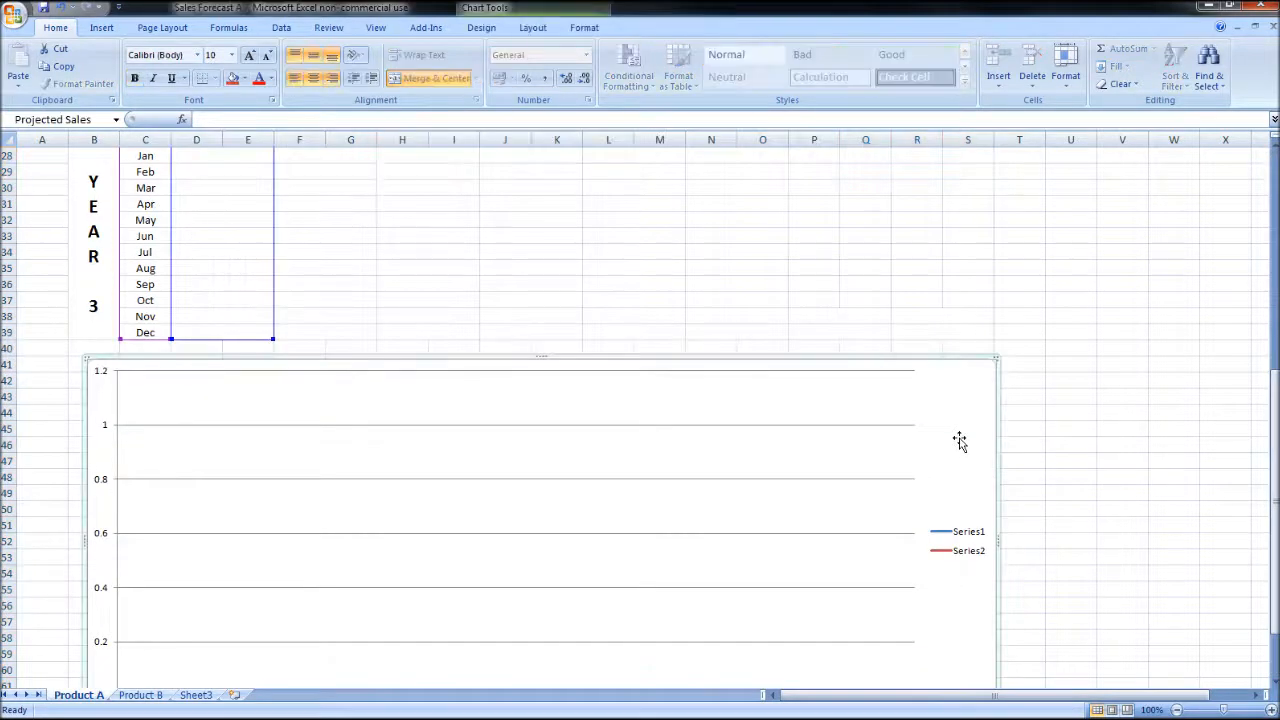
{"action": "key", "text": "Delete"}
{"action": "scroll", "coordinate": [958, 437], "scroll_direction": "up", "scroll_amount": 9}
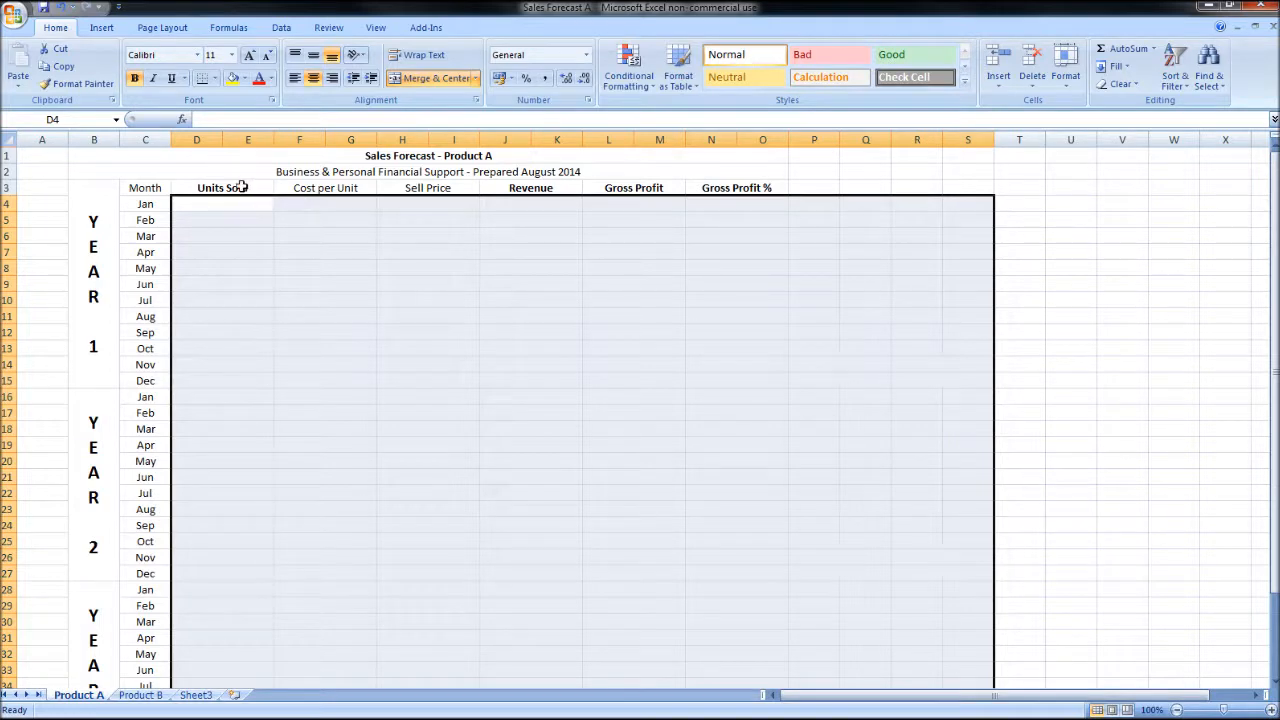
{"action": "left_click_drag", "start_coordinate": [243, 189], "coordinate": [768, 201]}
{"action": "key", "text": "Delete"}
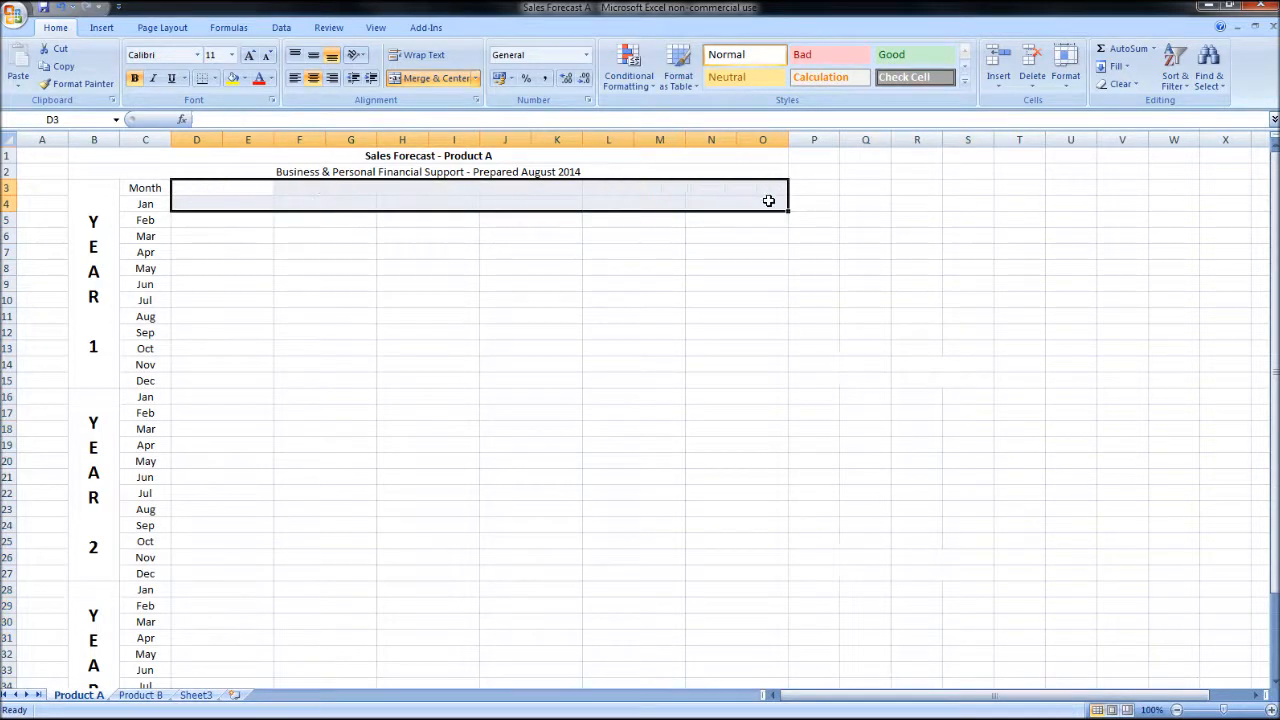
Step: Insert a blank row above the Month heading row
{"action": "left_click", "coordinate": [7, 188]}
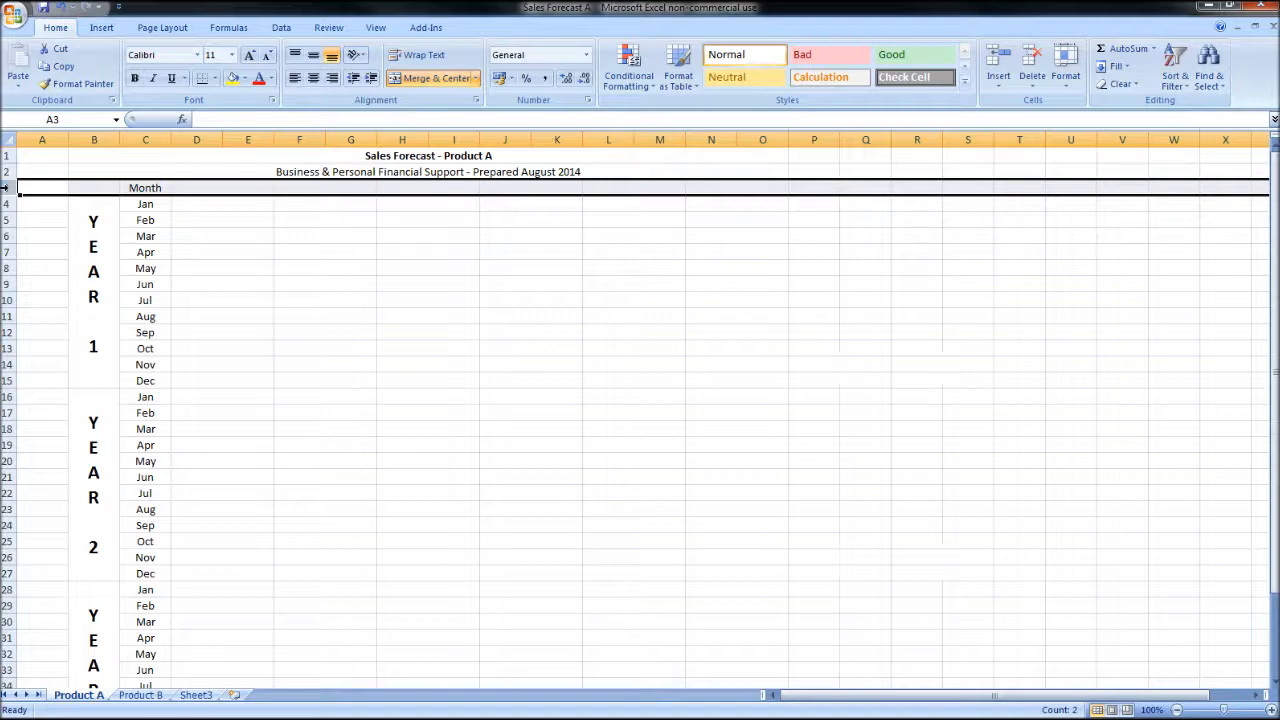
{"action": "right_click", "coordinate": [8, 189]}
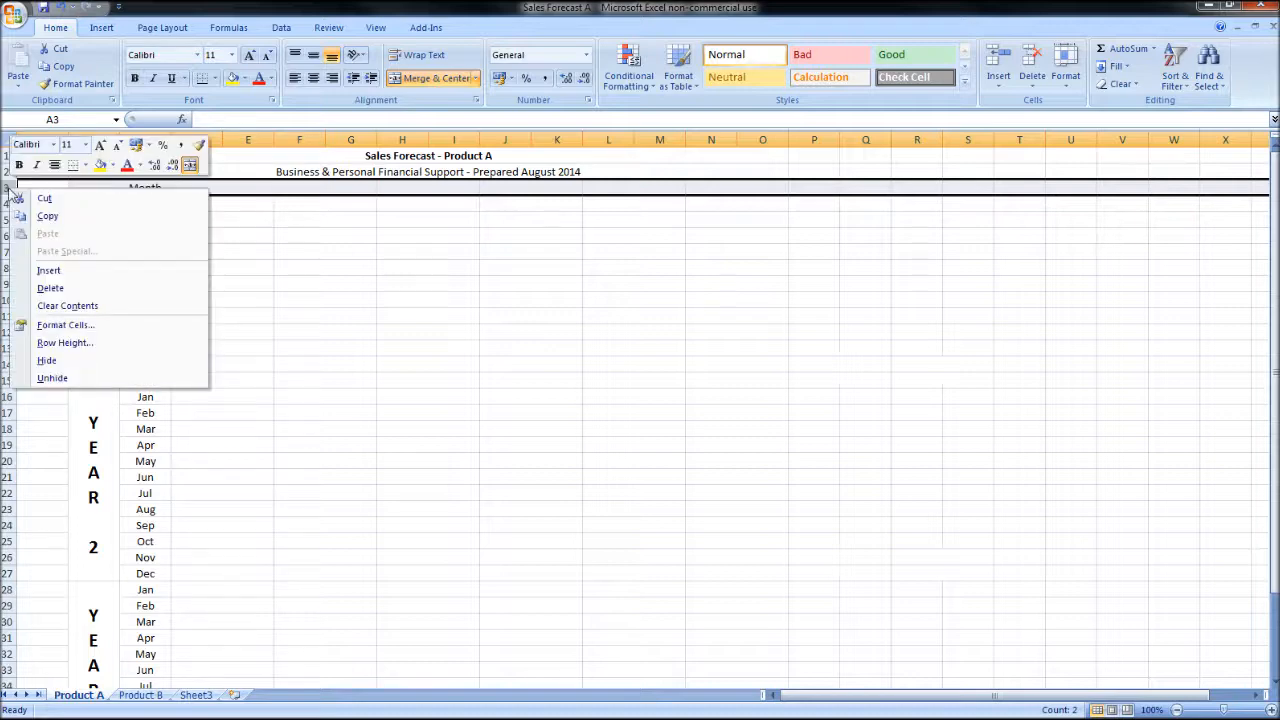
{"action": "left_click", "coordinate": [101, 268]}
Step: Insert a blank row after the December rows of Year 1 and Year 2, at rows 17 and 30
{"action": "left_click", "coordinate": [7, 412]}
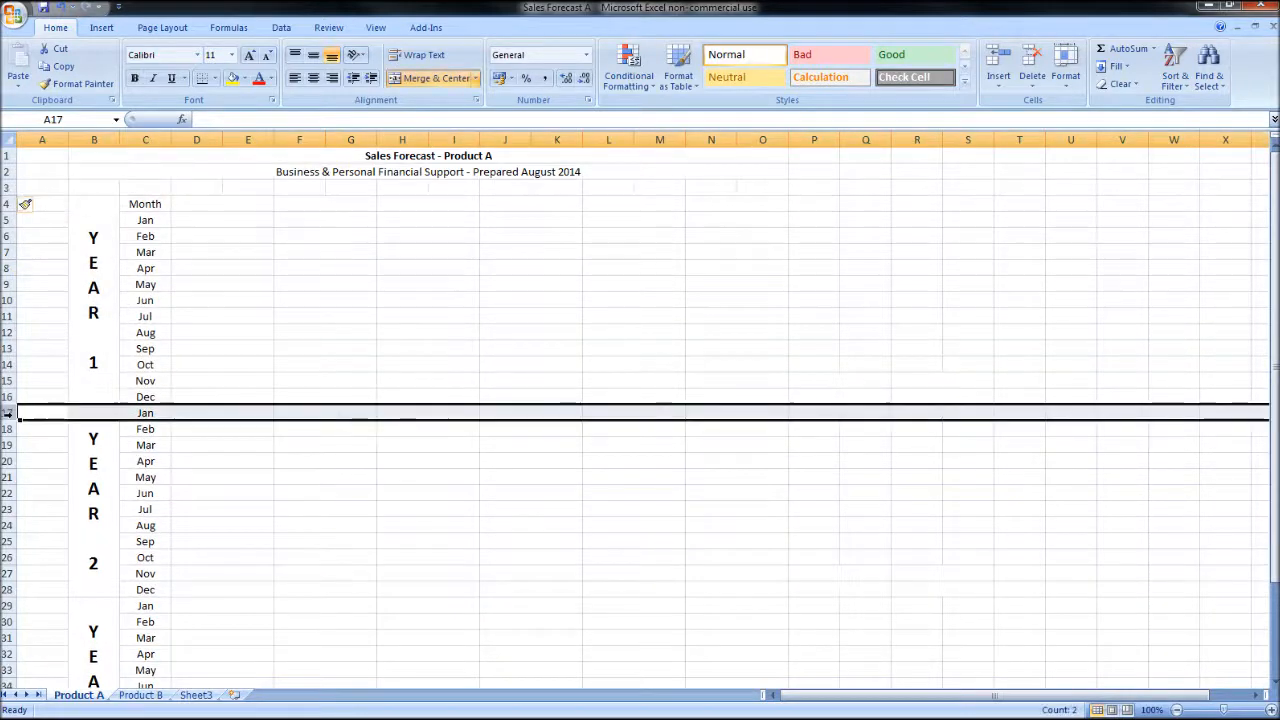
{"action": "right_click", "coordinate": [8, 413]}
{"action": "left_click", "coordinate": [87, 507]}
{"action": "scroll", "coordinate": [87, 507], "scroll_direction": "down", "scroll_amount": 5}
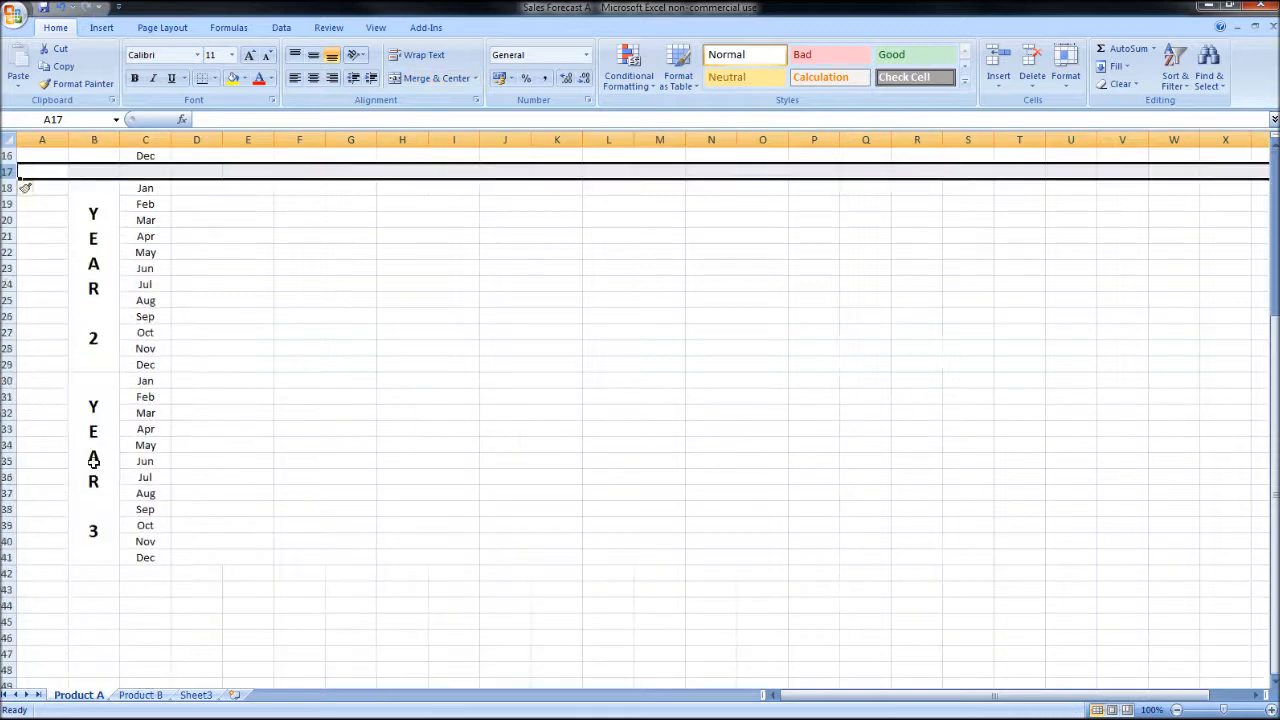
{"action": "left_click", "coordinate": [7, 381]}
{"action": "right_click", "coordinate": [7, 381]}
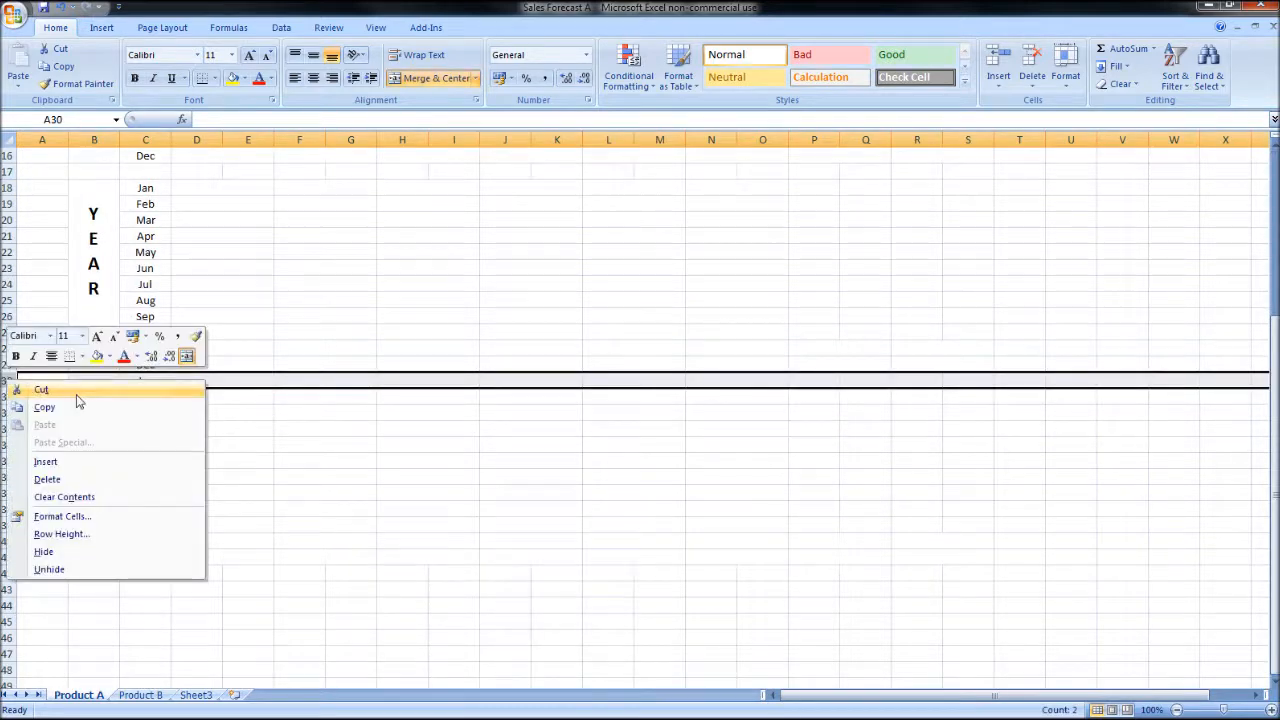
{"action": "left_click", "coordinate": [94, 468]}
{"action": "scroll", "coordinate": [245, 492], "scroll_direction": "up", "scroll_amount": 5}
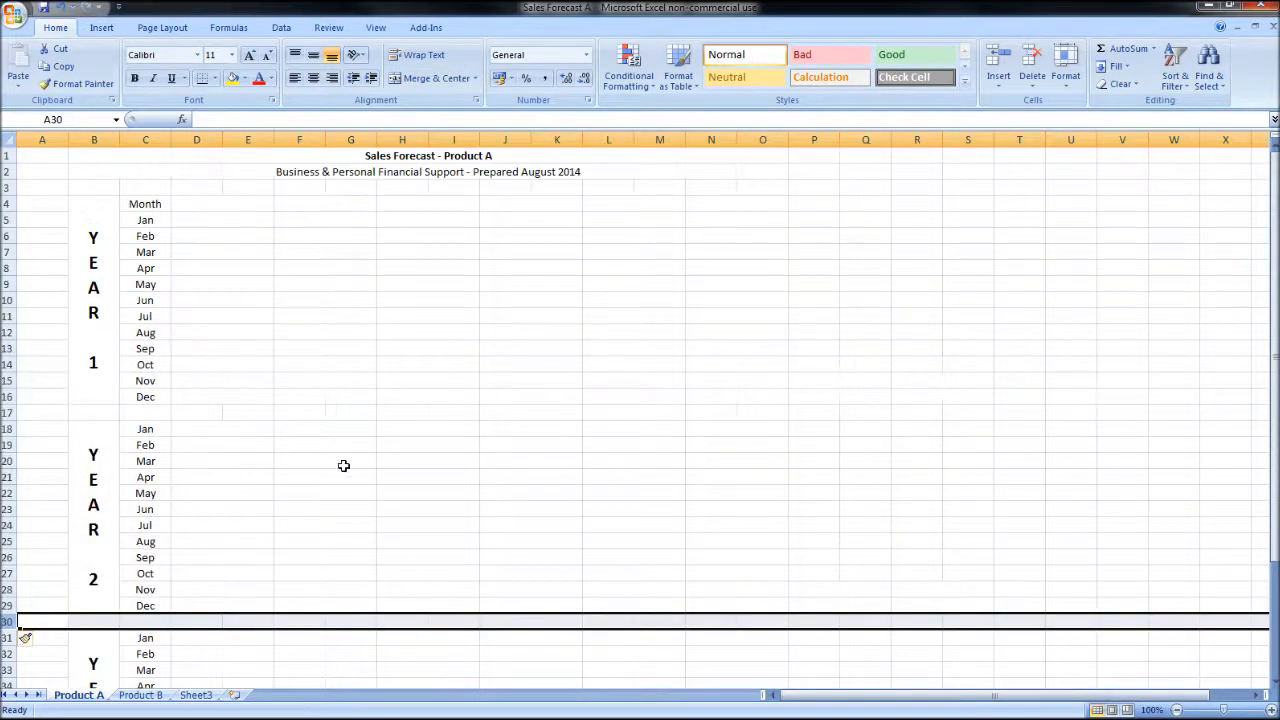
Step: Merge and center the cells in column pairs from column B across blank rows 17, 30 and 43
{"action": "left_click_drag", "start_coordinate": [100, 415], "coordinate": [823, 416]}
{"action": "left_click", "coordinate": [431, 78]}
{"action": "scroll", "coordinate": [780, 397], "scroll_direction": "down", "scroll_amount": 6}
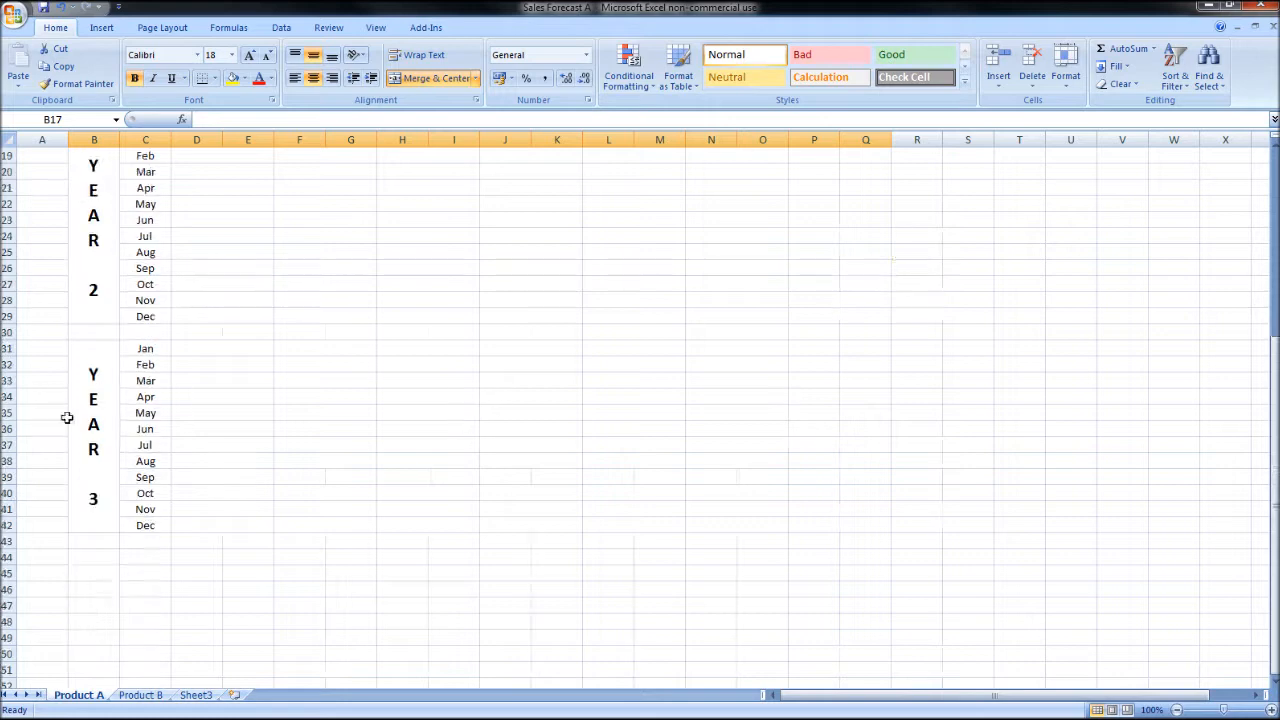
{"action": "left_click_drag", "start_coordinate": [96, 334], "coordinate": [900, 343]}
{"action": "left_click_drag", "start_coordinate": [97, 546], "coordinate": [957, 549]}
{"action": "scroll", "coordinate": [931, 522], "scroll_direction": "up", "scroll_amount": 6}
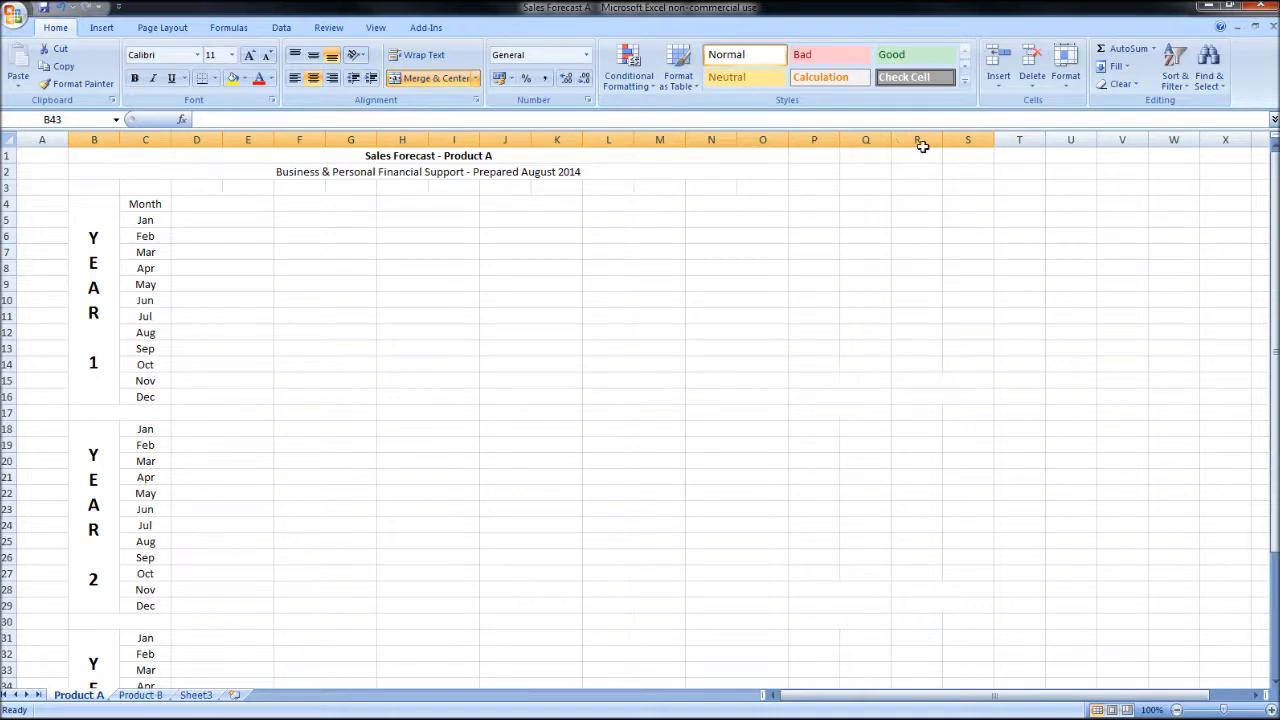
Step: Fill the merged cell-pair format from N4 across and down to S14 for the Year 1 block
{"action": "left_click", "coordinate": [877, 390]}
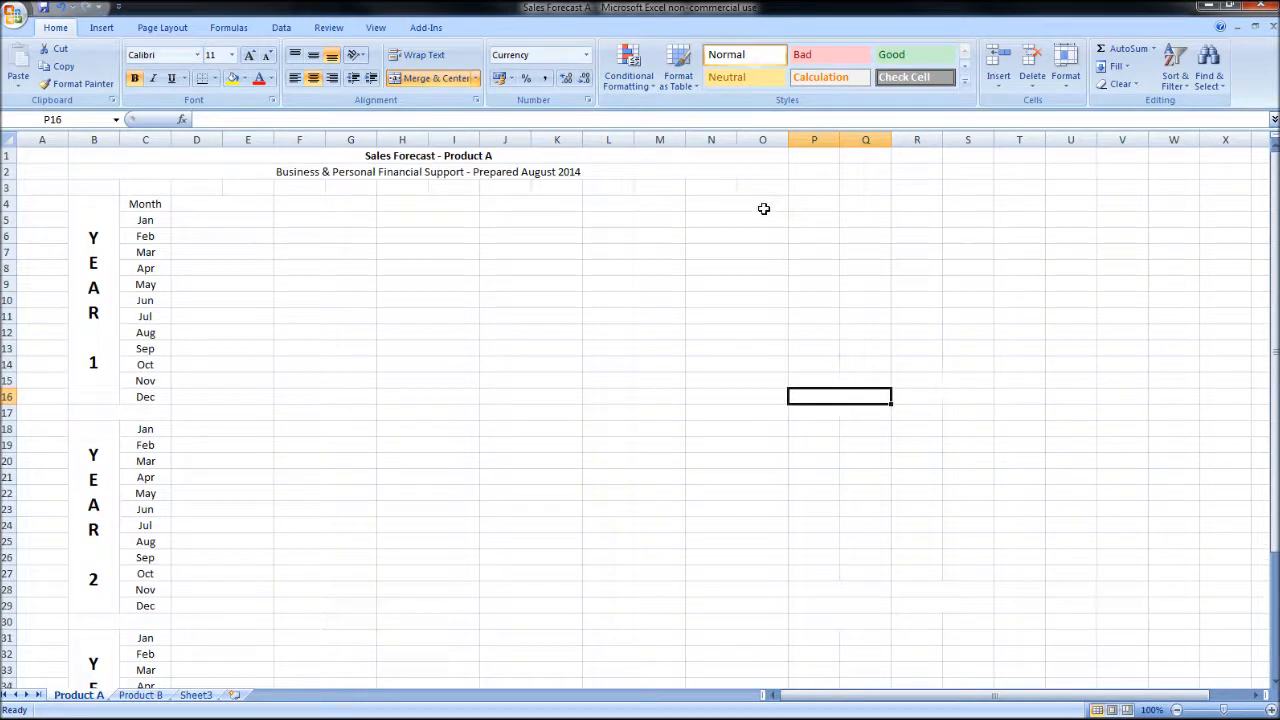
{"action": "left_click_drag", "start_coordinate": [763, 208], "coordinate": [940, 368]}
{"action": "scroll", "coordinate": [780, 355], "scroll_direction": "down", "scroll_amount": 2}
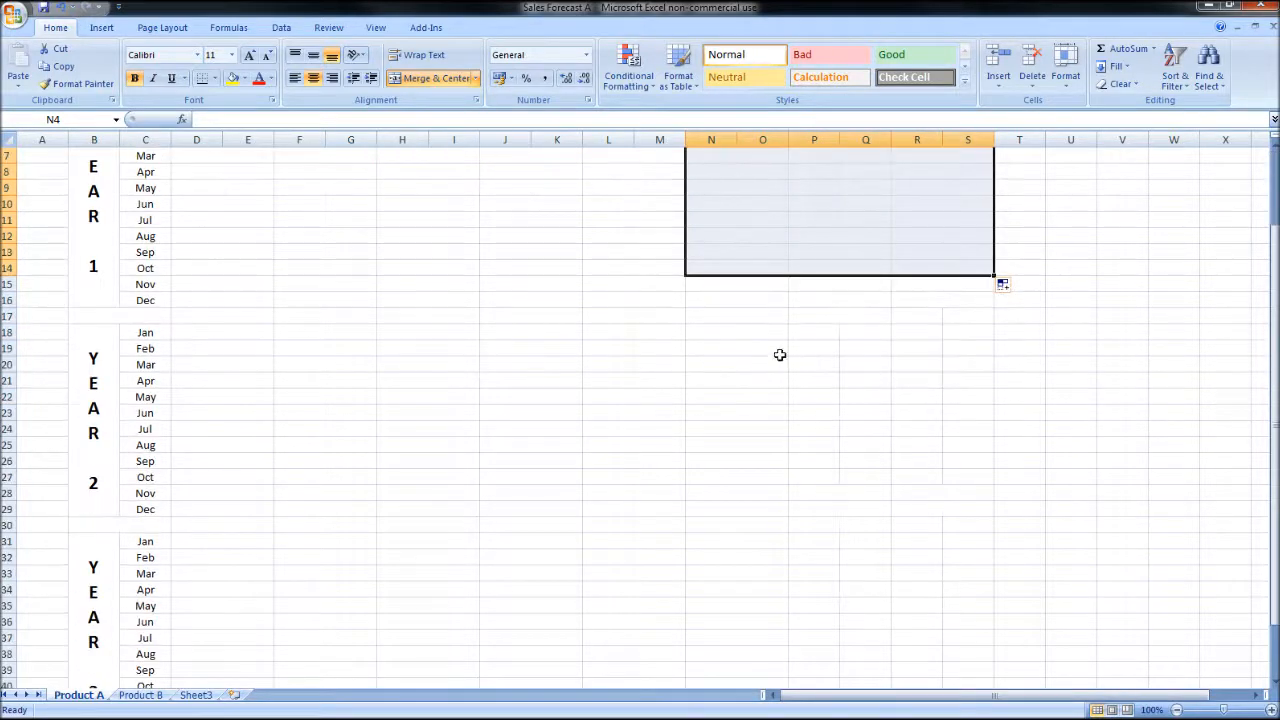
Step: Fill the merged cell-pair format over N18:S27 for Year 2, and merge and center R17:S17
{"action": "left_click_drag", "start_coordinate": [774, 330], "coordinate": [930, 474]}
{"action": "scroll", "coordinate": [860, 430], "scroll_direction": "down", "scroll_amount": 2}
{"action": "scroll", "coordinate": [850, 380], "scroll_direction": "up", "scroll_amount": 2}
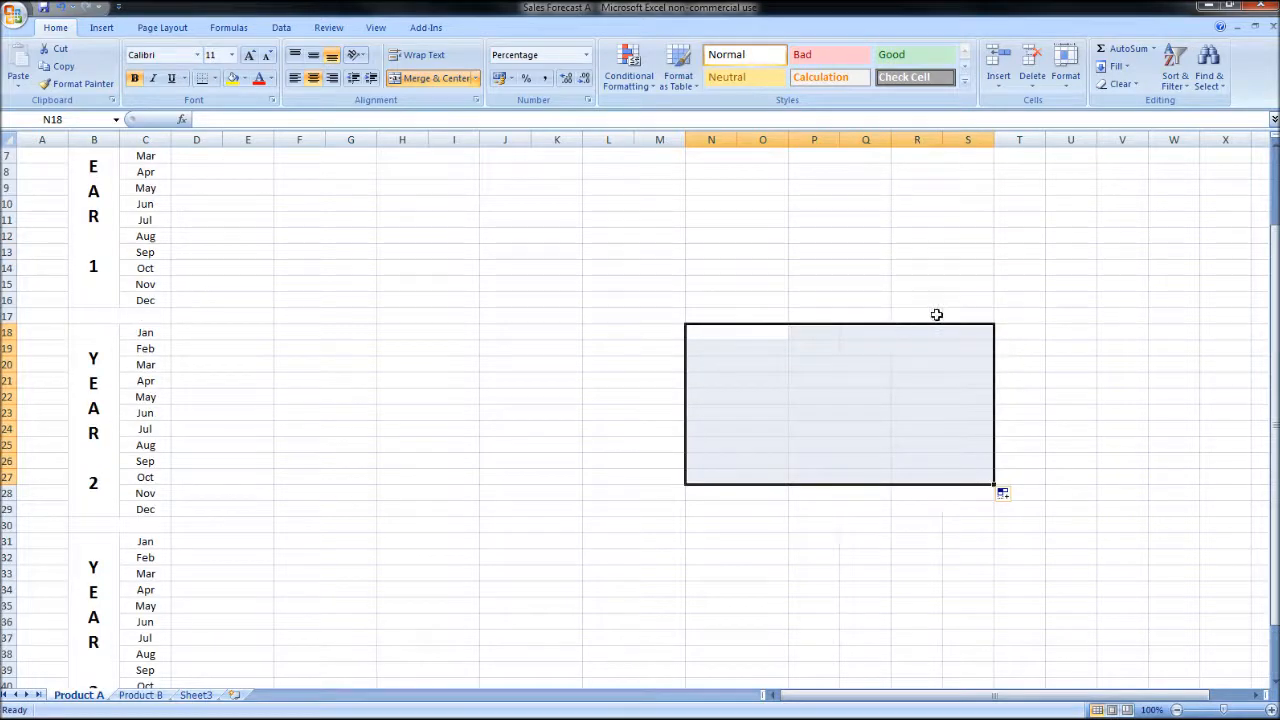
{"action": "left_click_drag", "start_coordinate": [934, 314], "coordinate": [956, 314]}
{"action": "left_click", "coordinate": [449, 82]}
Step: Fill the merged cell-pair format over N31:S40 for Year 3, and merge and center R30:S30
{"action": "scroll", "coordinate": [792, 436], "scroll_direction": "down", "scroll_amount": 5}
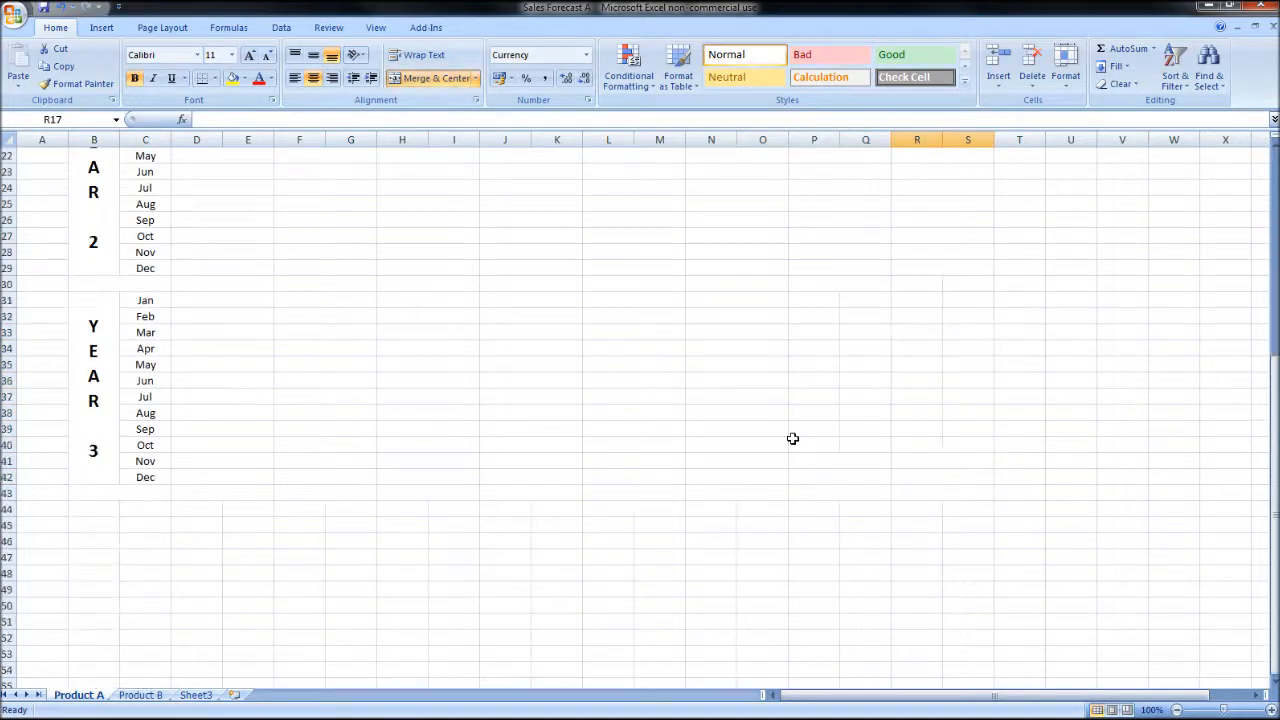
{"action": "left_click_drag", "start_coordinate": [761, 301], "coordinate": [943, 450]}
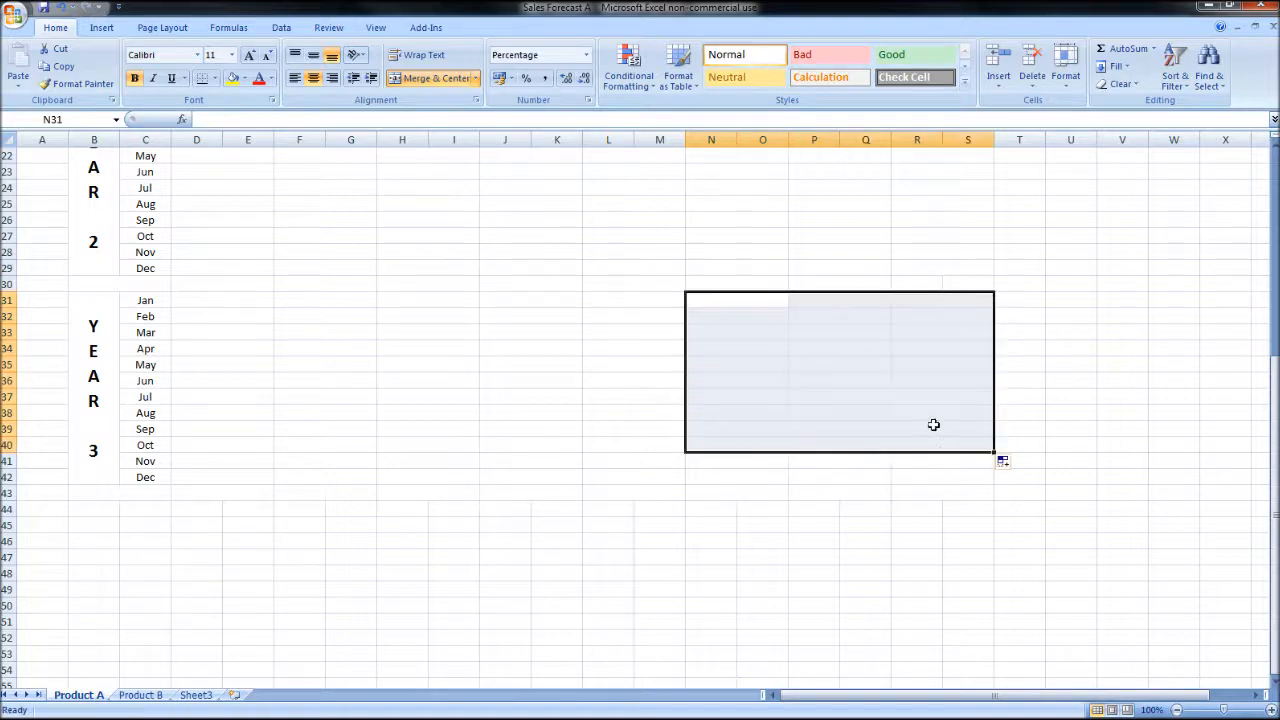
{"action": "left_click_drag", "start_coordinate": [930, 284], "coordinate": [965, 284]}
{"action": "left_click", "coordinate": [435, 78]}
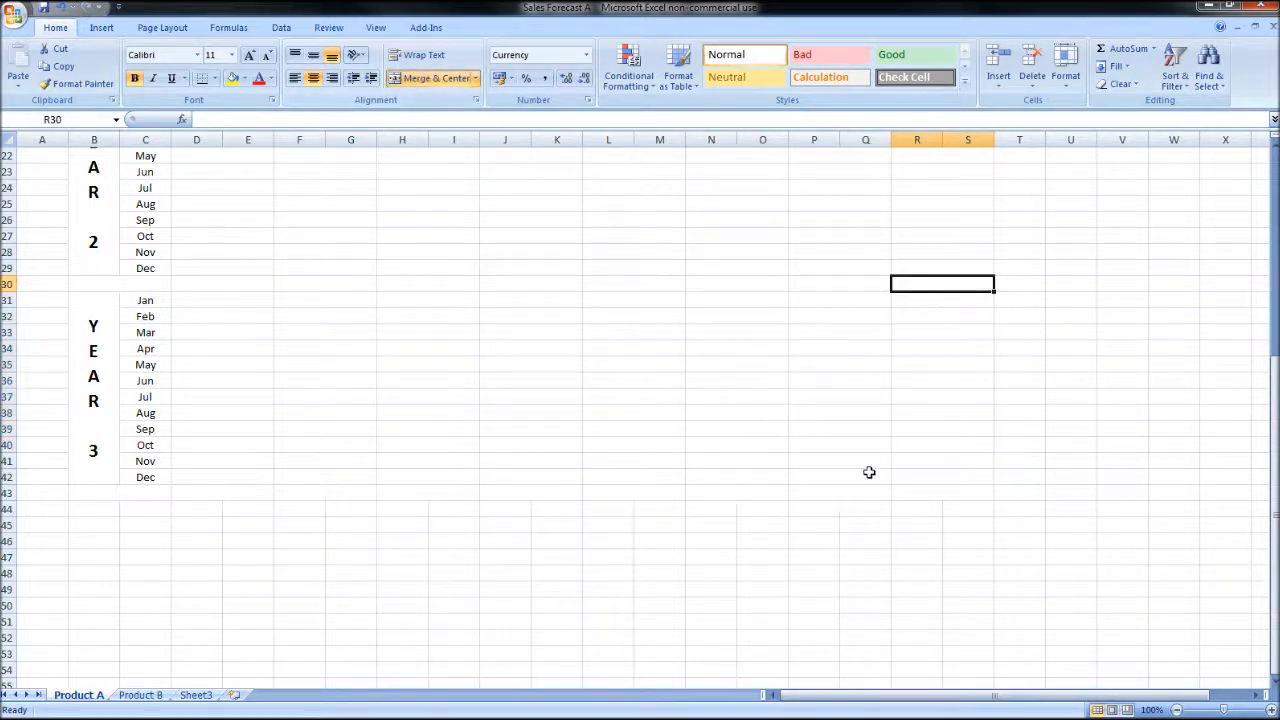
{"action": "scroll", "coordinate": [868, 472], "scroll_direction": "up", "scroll_amount": 6}
{"action": "scroll", "coordinate": [868, 472], "scroll_direction": "up", "scroll_amount": 1}
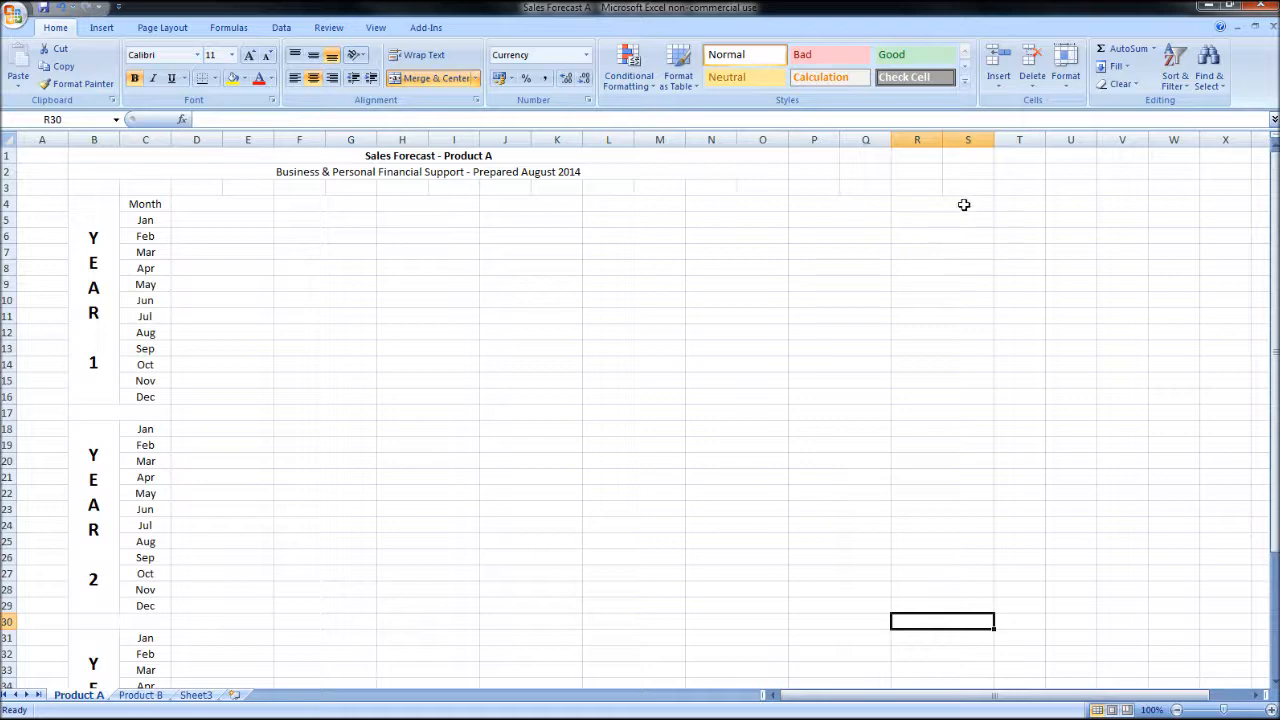
Step: Extend the merged cell-pair format from R4 across all three years' rows to column BY
{"action": "mouse_move", "coordinate": [966, 203]}
{"action": "left_mouse_down"}
{"action": "mouse_move", "coordinate": [966, 652]}
{"action": "mouse_move", "coordinate": [960, 640]}
{"action": "mouse_move", "coordinate": [1083, 643]}
{"action": "mouse_move", "coordinate": [1274, 620]}
{"action": "left_mouse_up"}
{"action": "scroll", "coordinate": [850, 557], "scroll_direction": "up", "scroll_amount": 4}
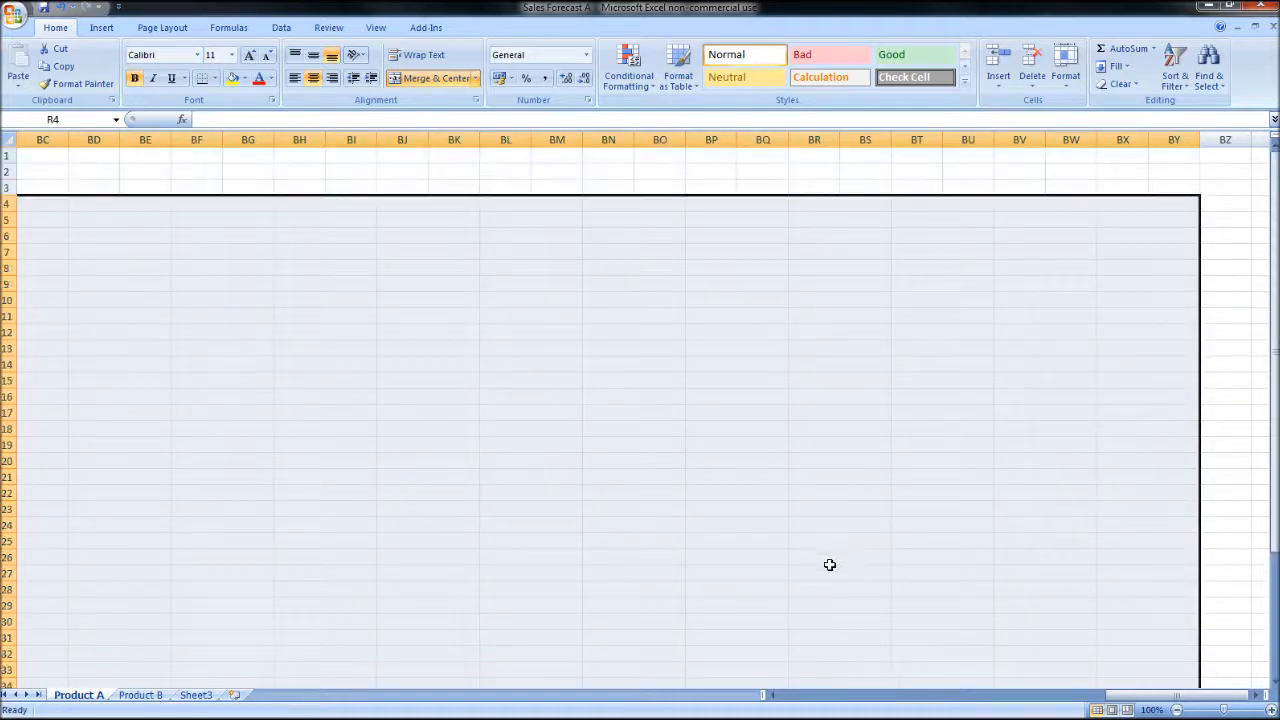
{"action": "left_click_drag", "start_coordinate": [1126, 697], "coordinate": [712, 706]}
{"action": "left_click", "coordinate": [500, 478]}
Step: Make the whole of blank row 17 below Year 1 bold
{"action": "left_click", "coordinate": [5, 412]}
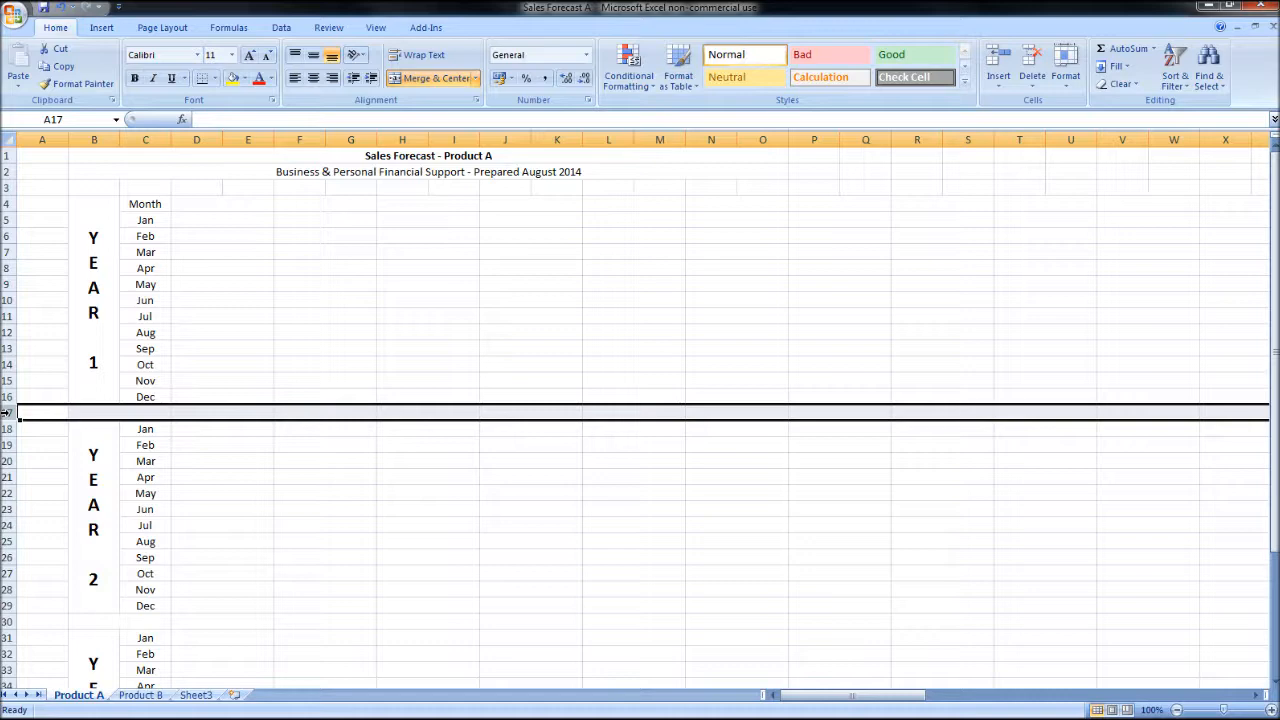
{"action": "left_click", "coordinate": [134, 78]}
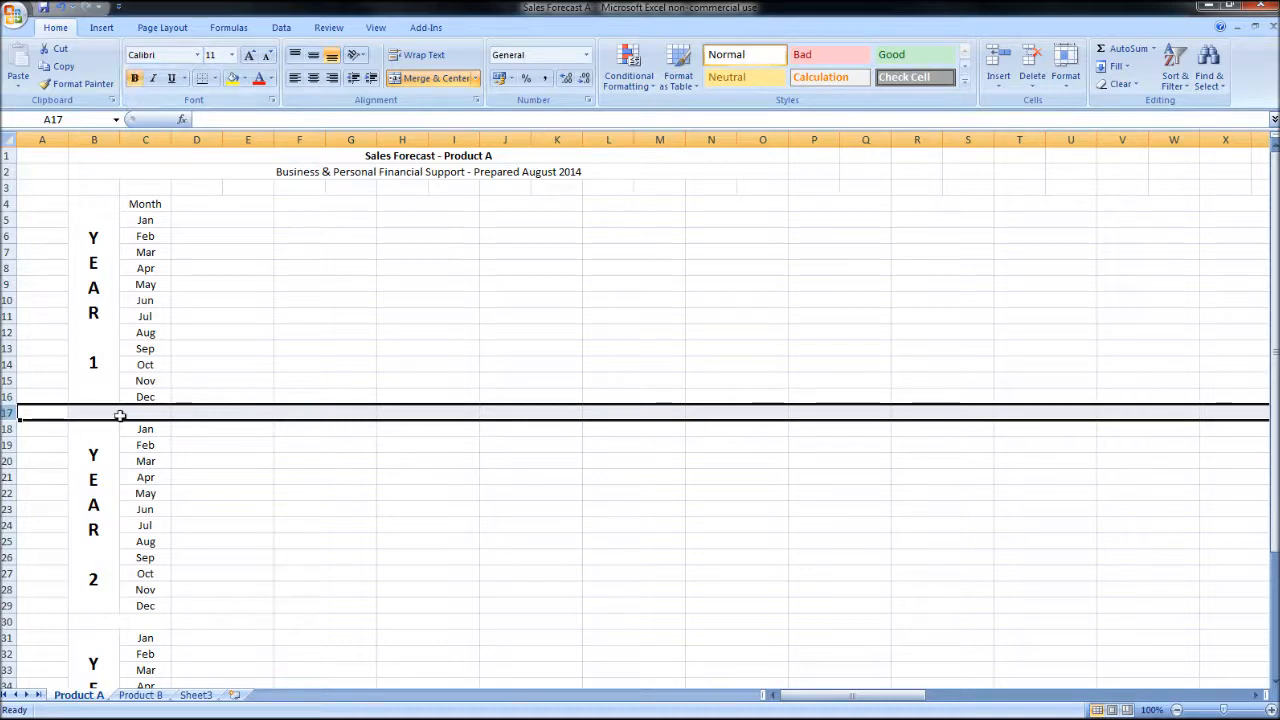
Step: Add a thin solid top border across the whole of row 17, below Year 1's December
{"action": "right_click", "coordinate": [47, 414]}
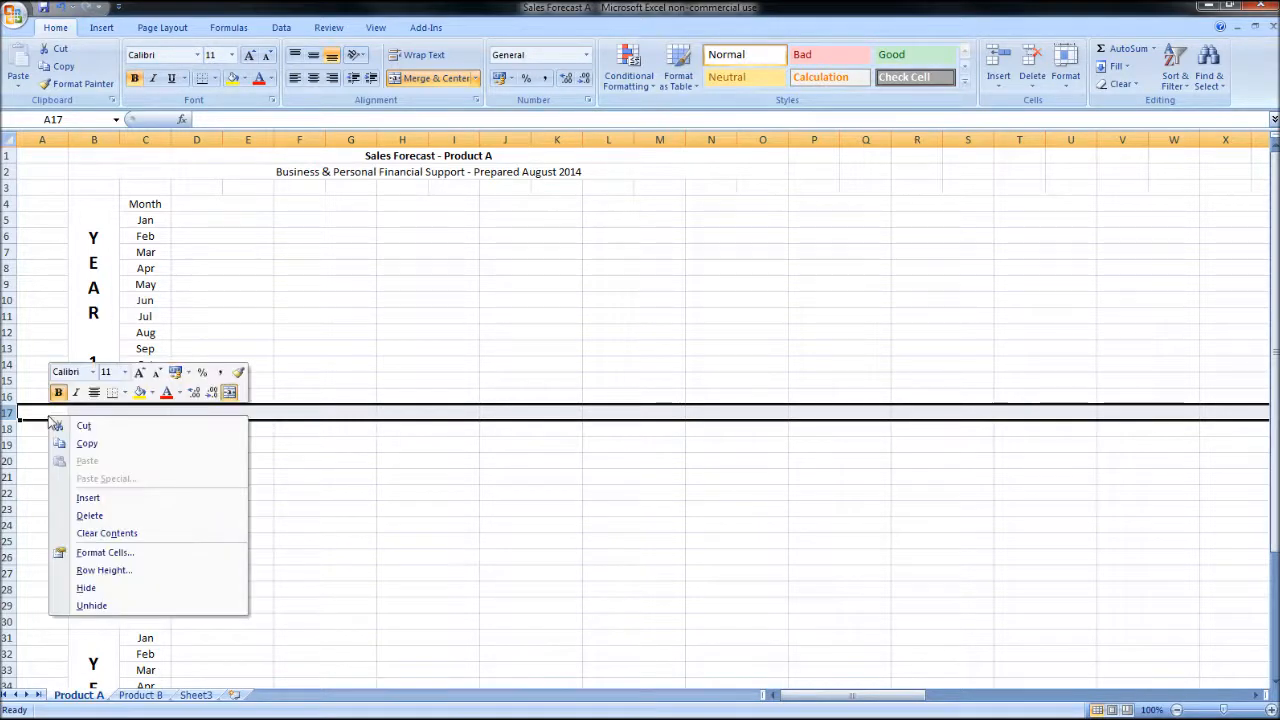
{"action": "left_click", "coordinate": [125, 557]}
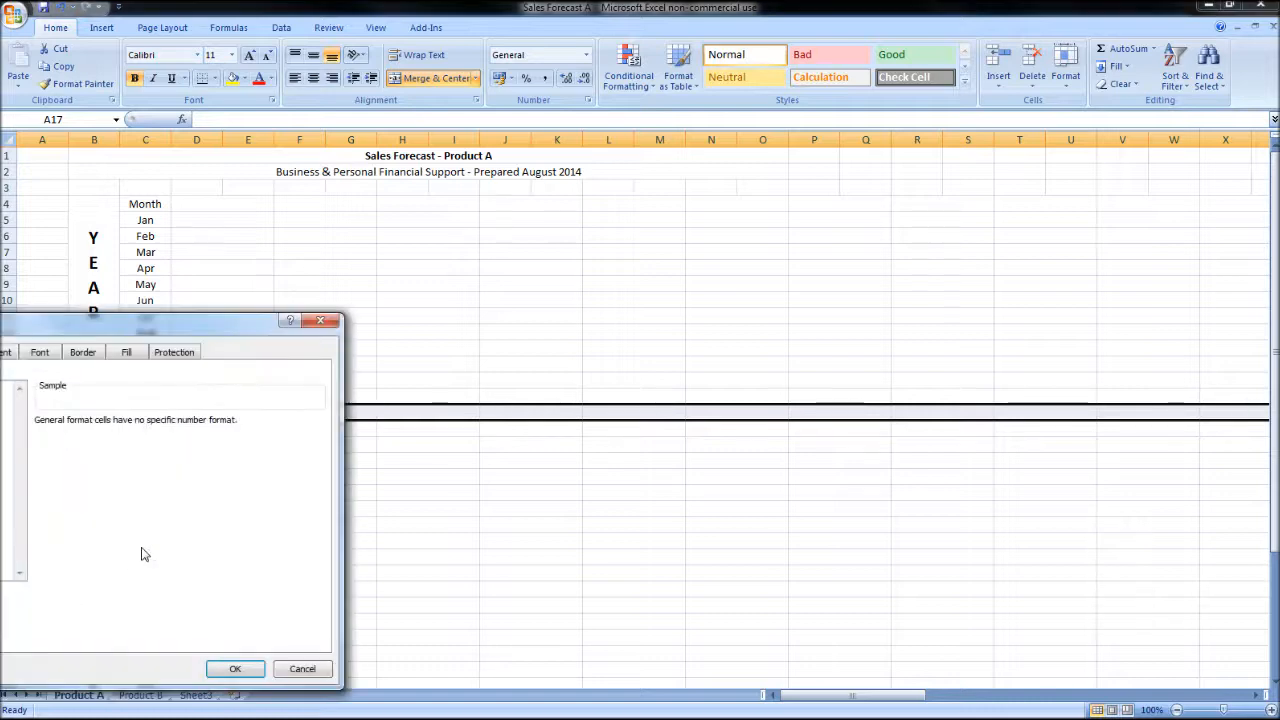
{"action": "left_click", "coordinate": [474, 242]}
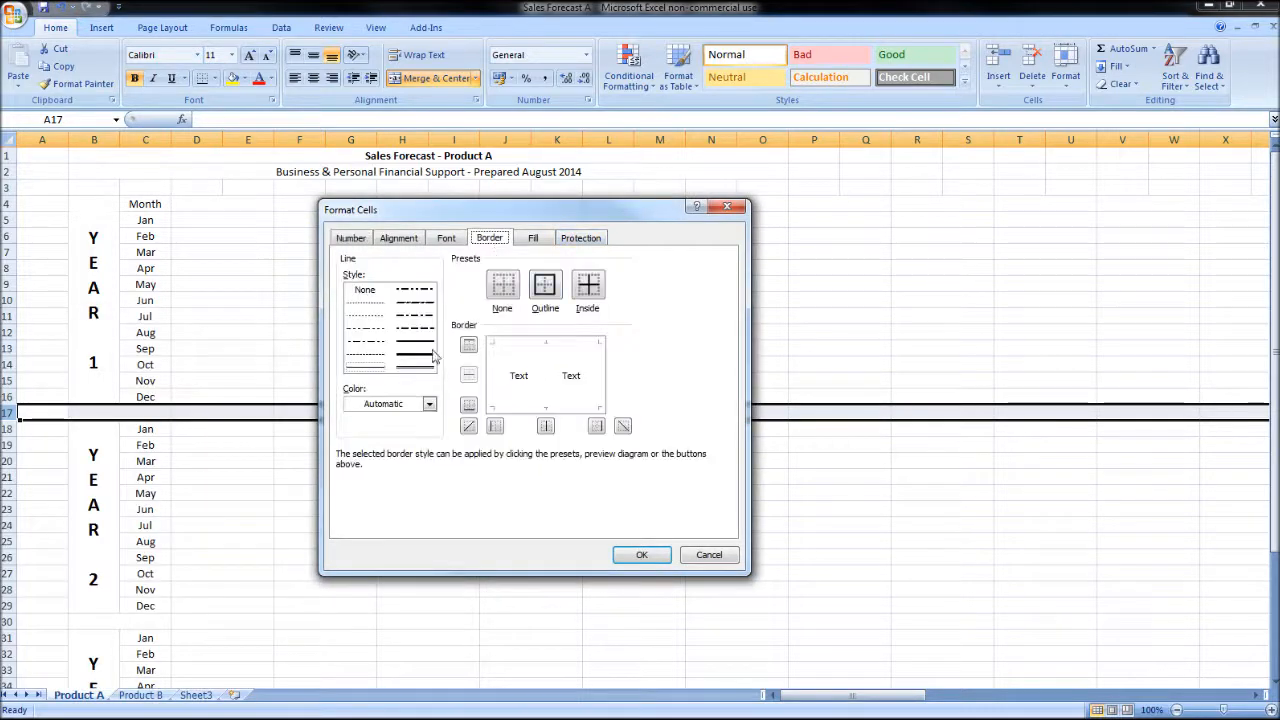
{"action": "left_click", "coordinate": [555, 343]}
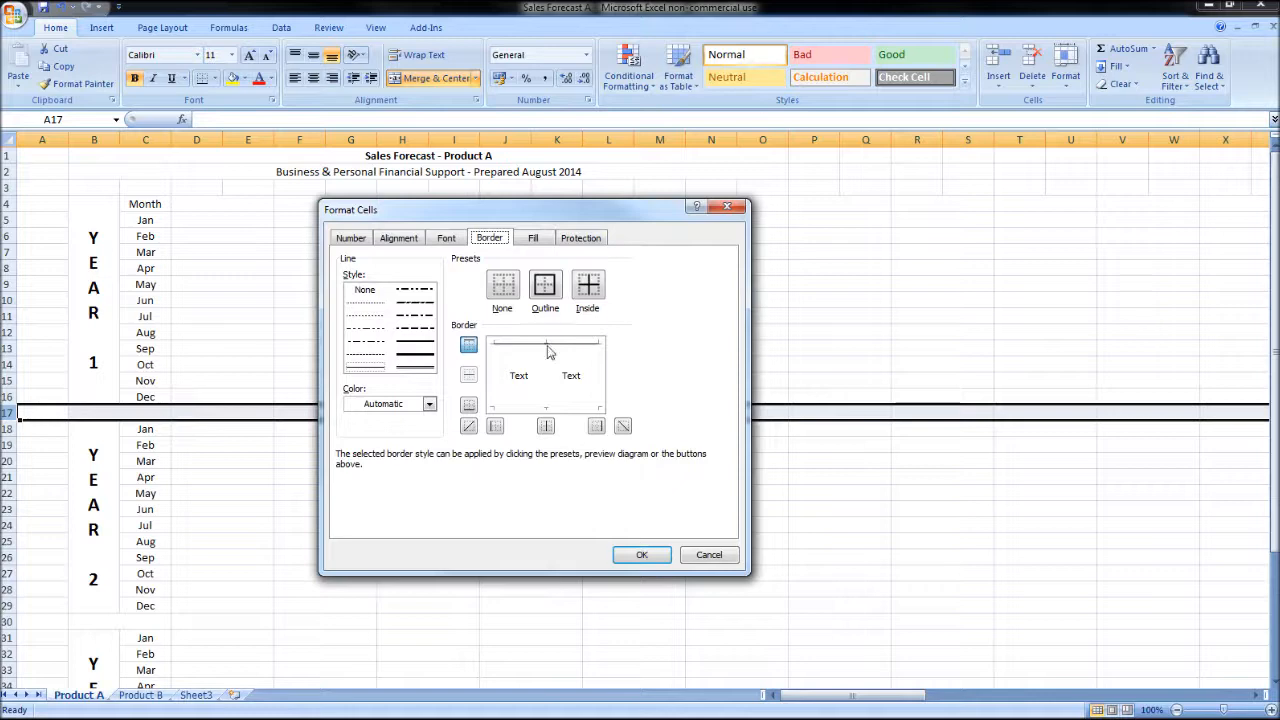
{"action": "left_click", "coordinate": [640, 553]}
{"action": "left_click", "coordinate": [466, 510]}
{"action": "key", "text": "Down"}
{"action": "key", "text": "Down"}
{"action": "key", "text": "Down"}
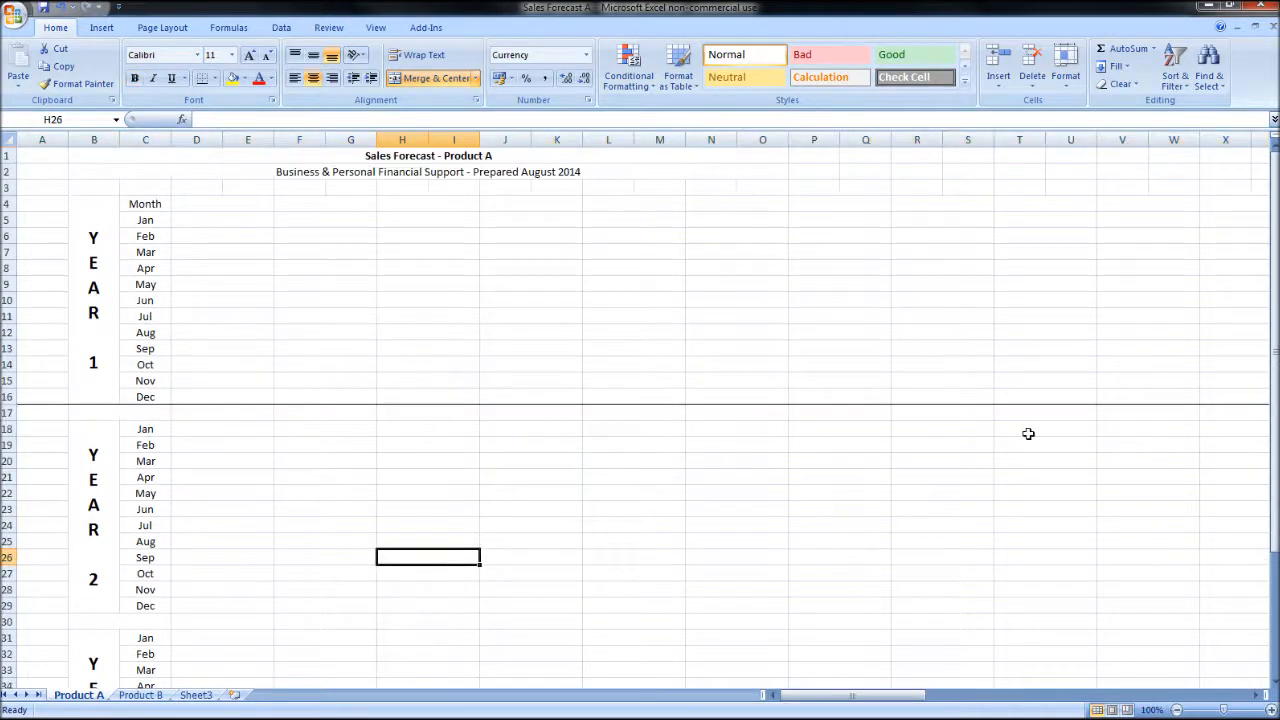
Step: Make the whole of row 30 below Year 2 bold and give it a thin top border
{"action": "scroll", "coordinate": [249, 509], "scroll_direction": "down", "scroll_amount": 4}
{"action": "left_click", "coordinate": [8, 428]}
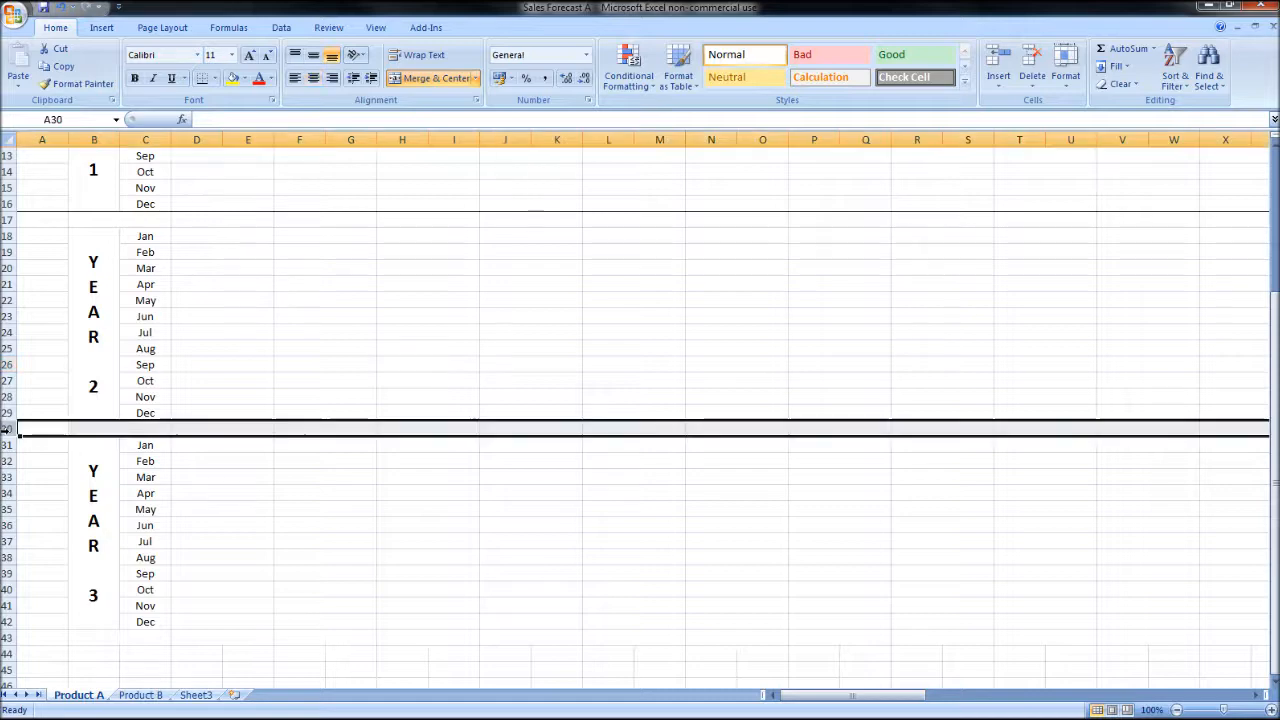
{"action": "left_click", "coordinate": [134, 78]}
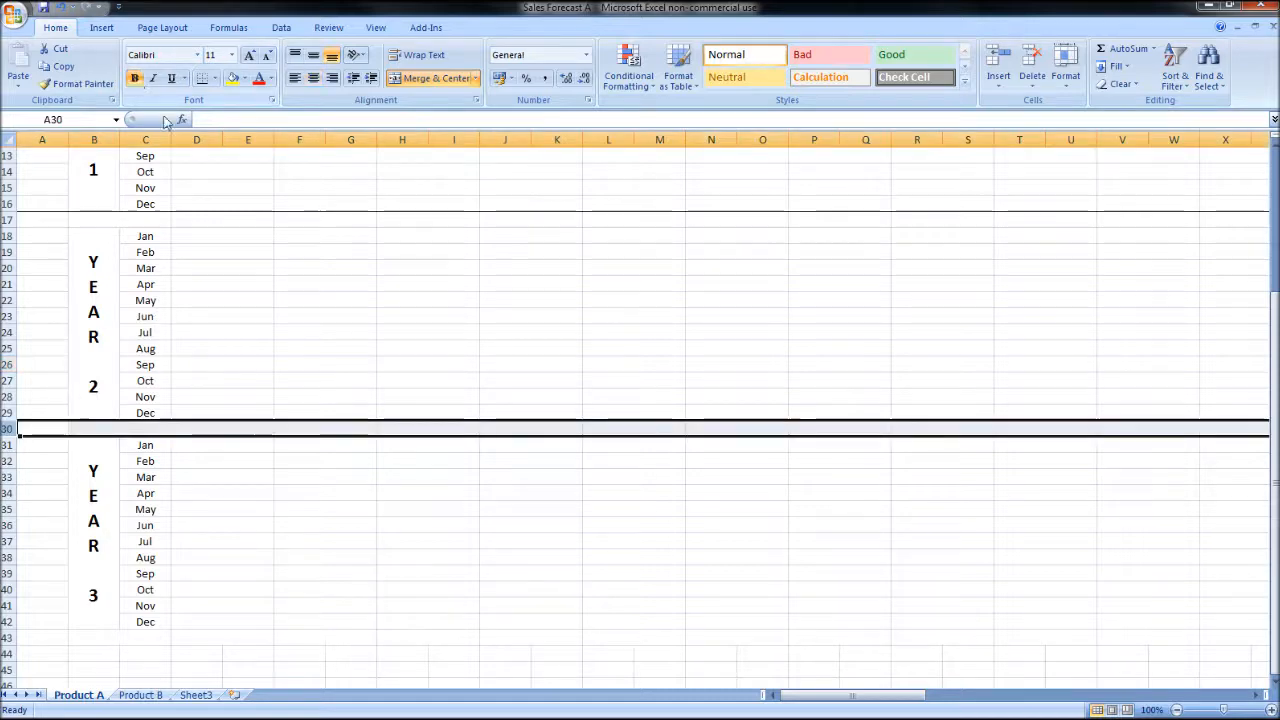
{"action": "right_click", "coordinate": [166, 425]}
{"action": "left_click", "coordinate": [245, 565]}
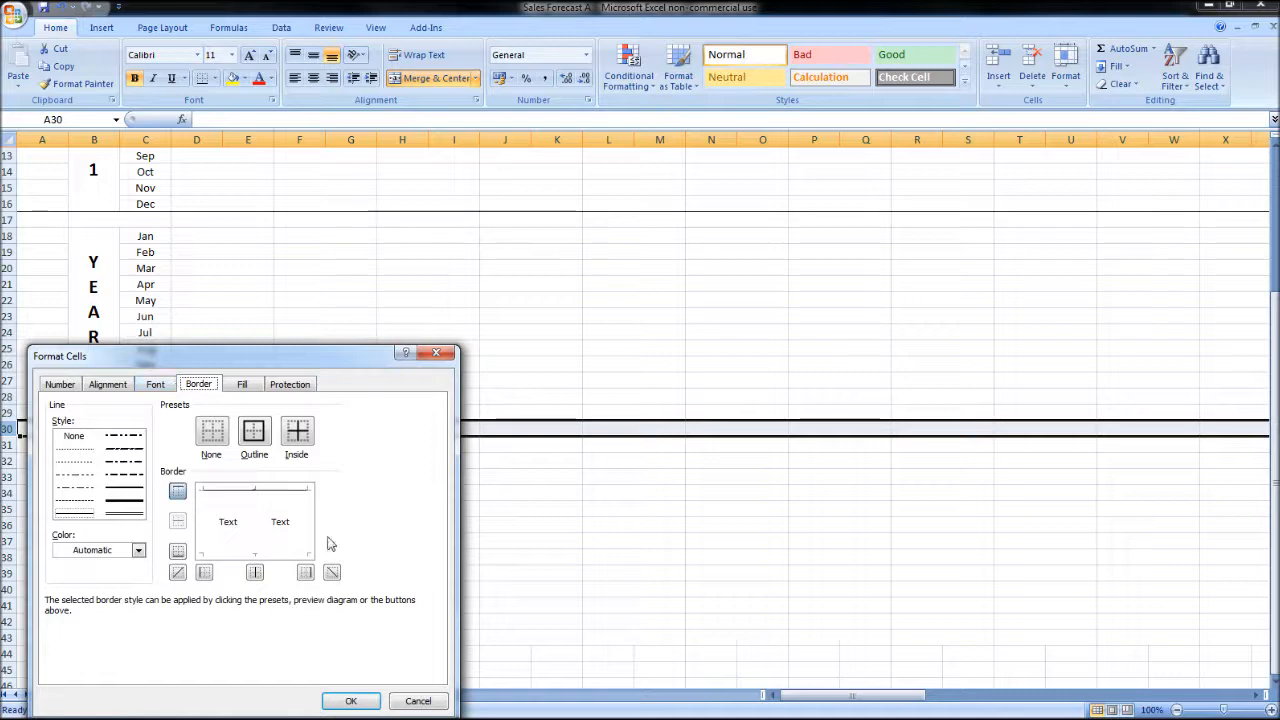
{"action": "left_click", "coordinate": [351, 700]}
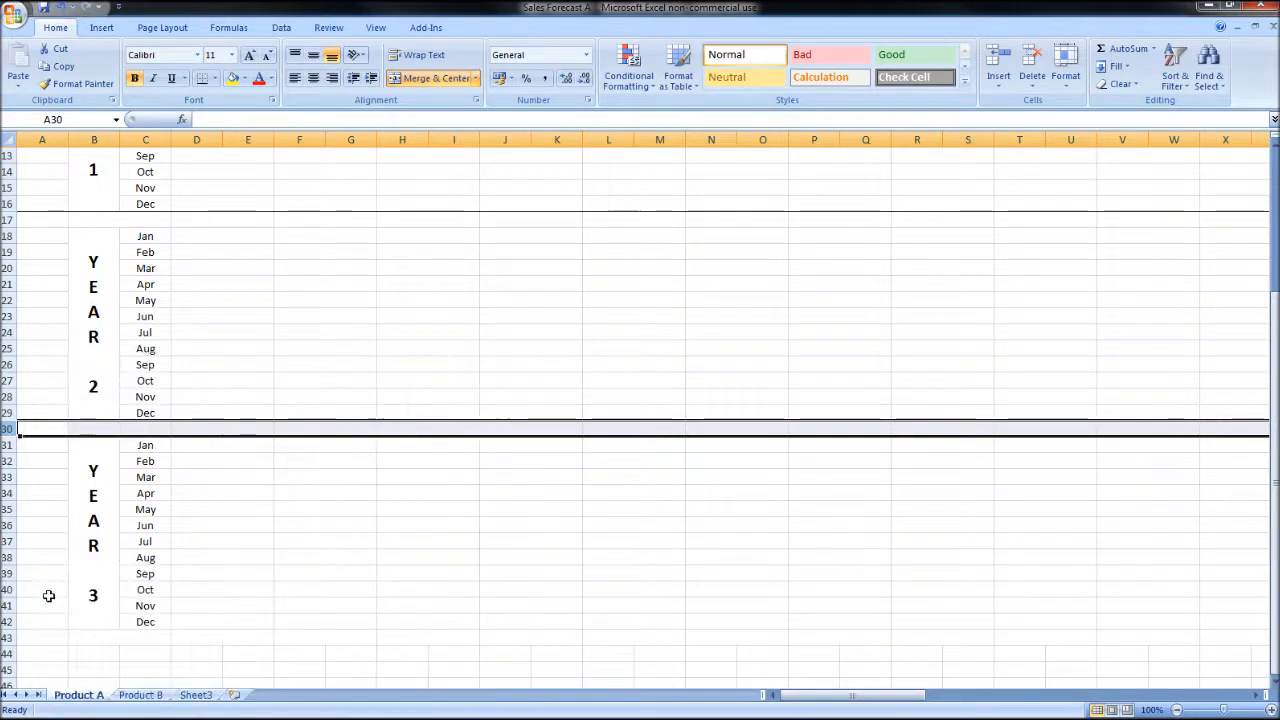
Step: Add a thin top border across the whole of row 43, below Year 3's December
{"action": "left_click", "coordinate": [8, 637]}
{"action": "right_click", "coordinate": [8, 637]}
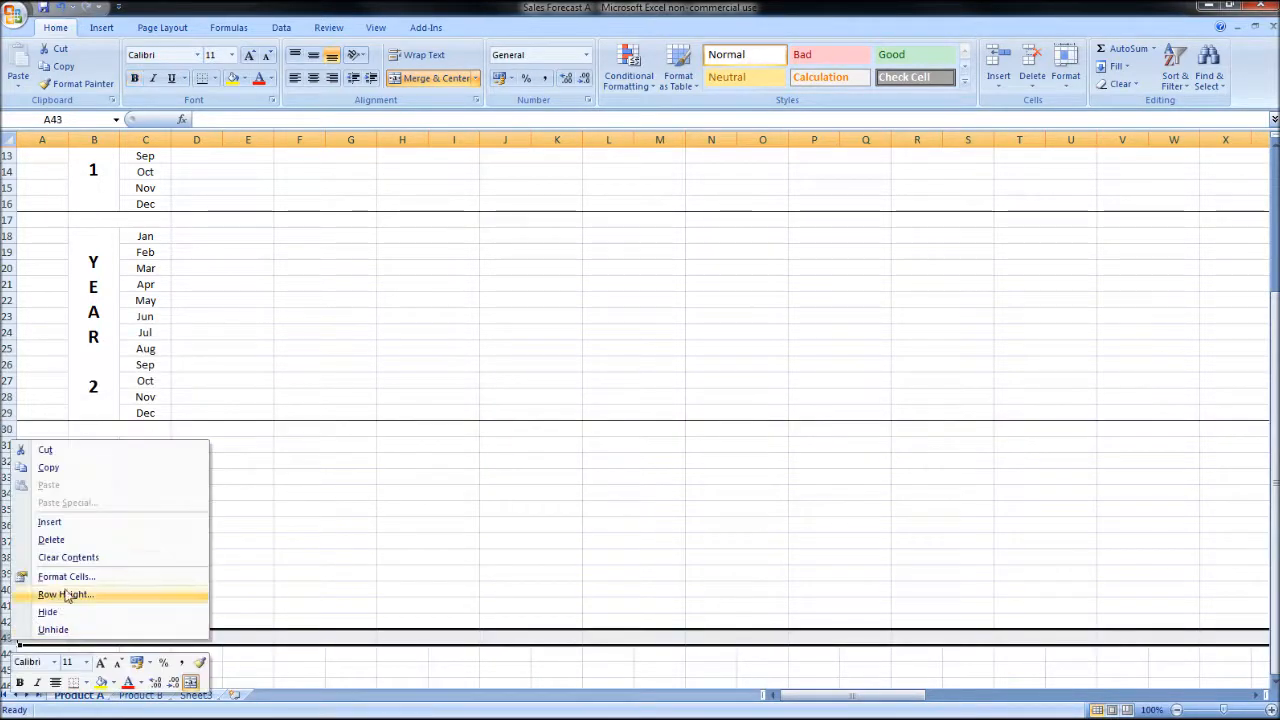
{"action": "left_click", "coordinate": [65, 577]}
{"action": "left_click_drag", "start_coordinate": [155, 323], "coordinate": [670, 157]}
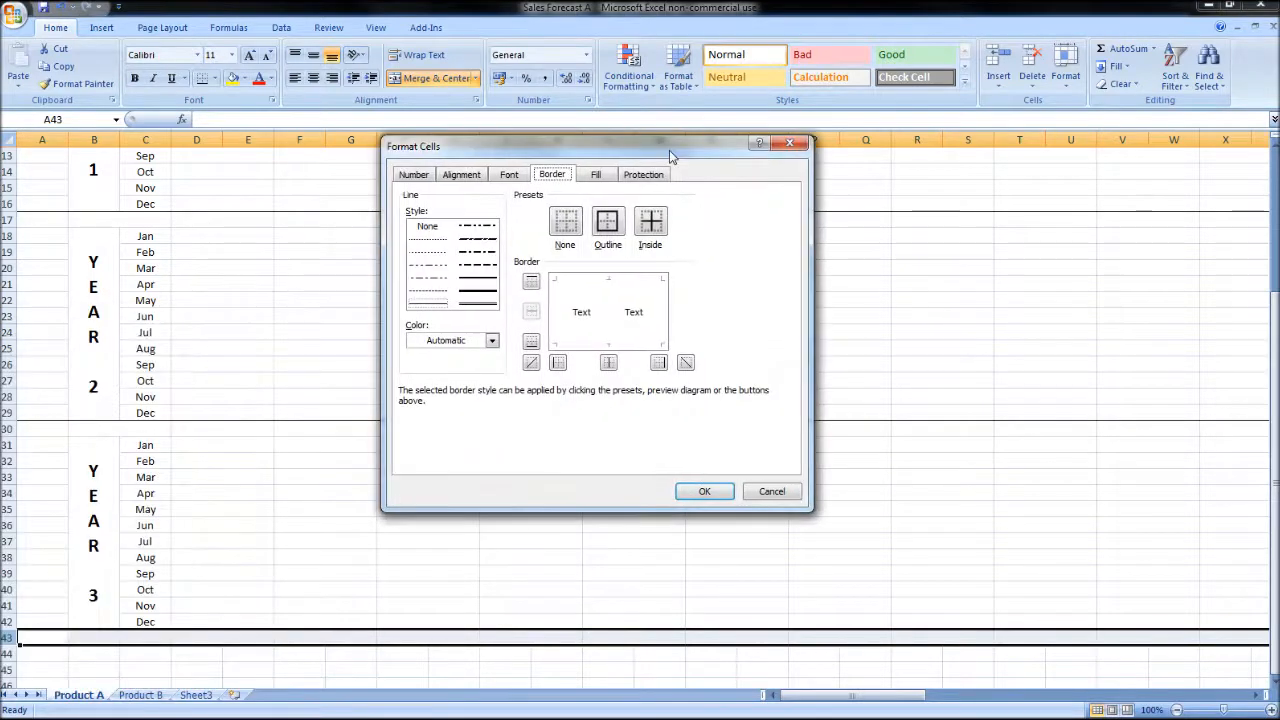
{"action": "left_click", "coordinate": [593, 291]}
{"action": "left_click", "coordinate": [705, 492]}
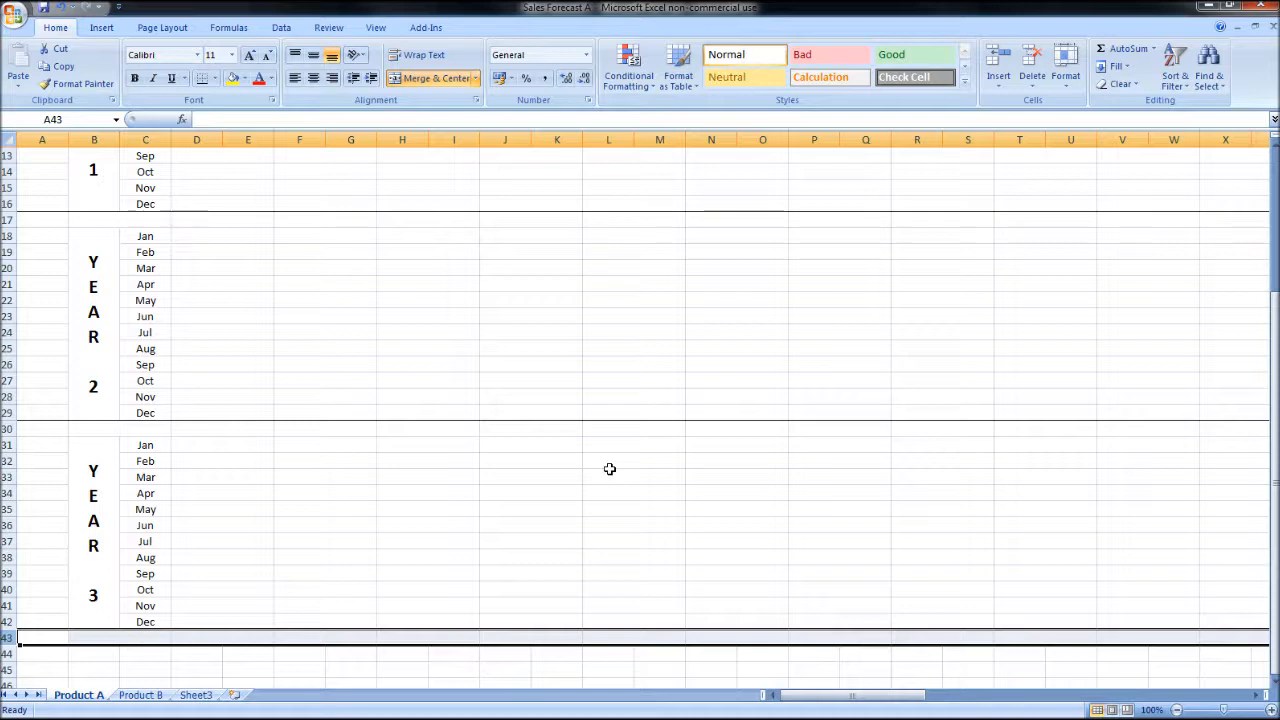
{"action": "scroll", "coordinate": [608, 470], "scroll_direction": "up", "scroll_amount": 4}
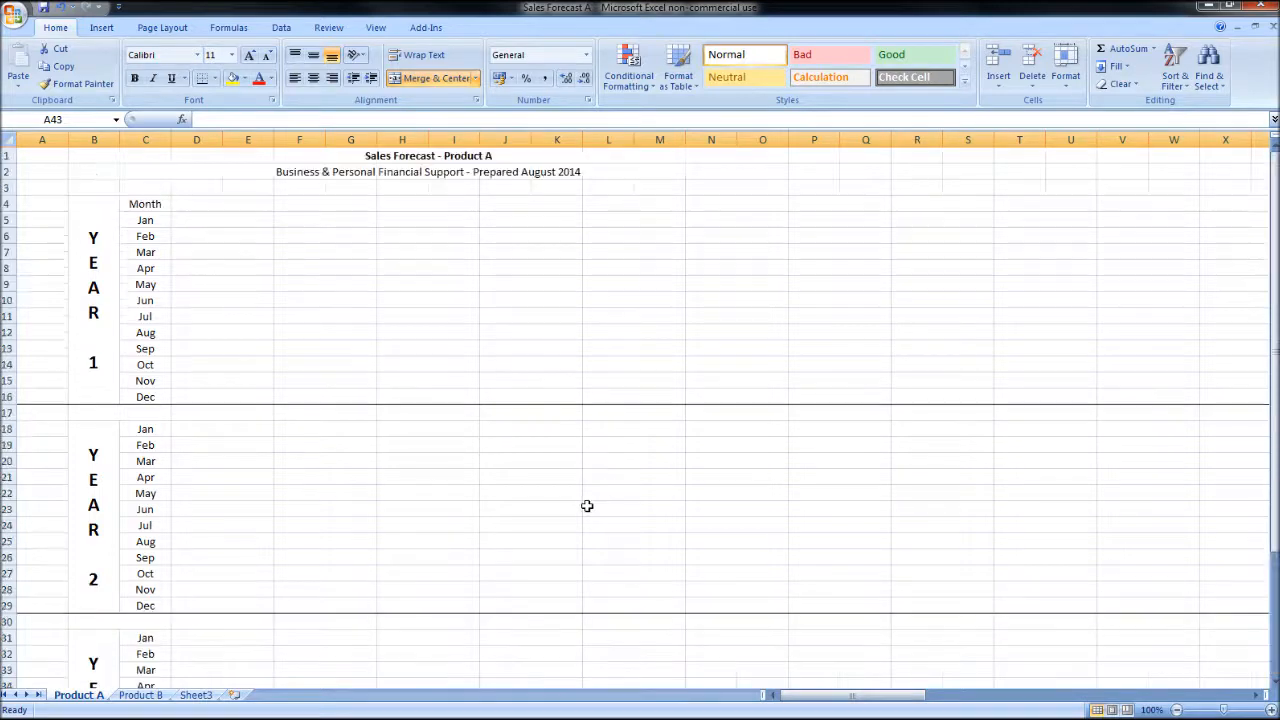
{"action": "left_click", "coordinate": [422, 477]}
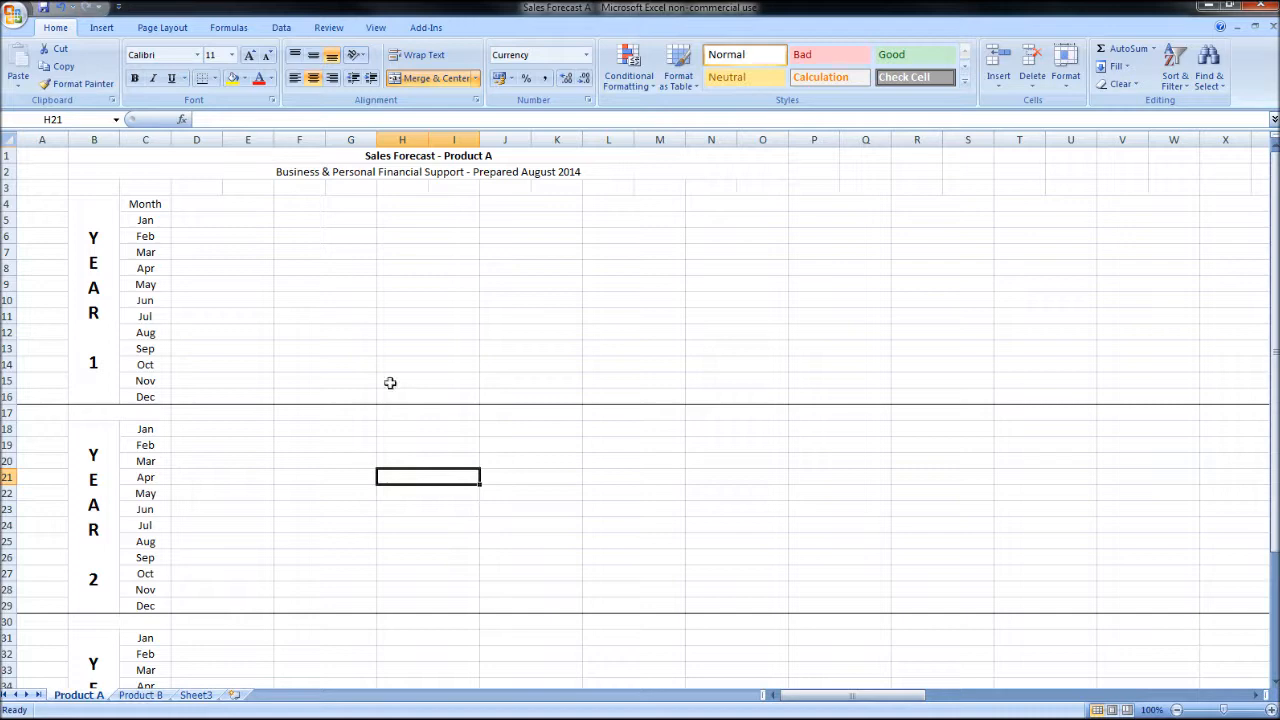
Step: Enter the column headings Product A in D4 and Product B in F4
{"action": "left_click", "coordinate": [212, 202]}
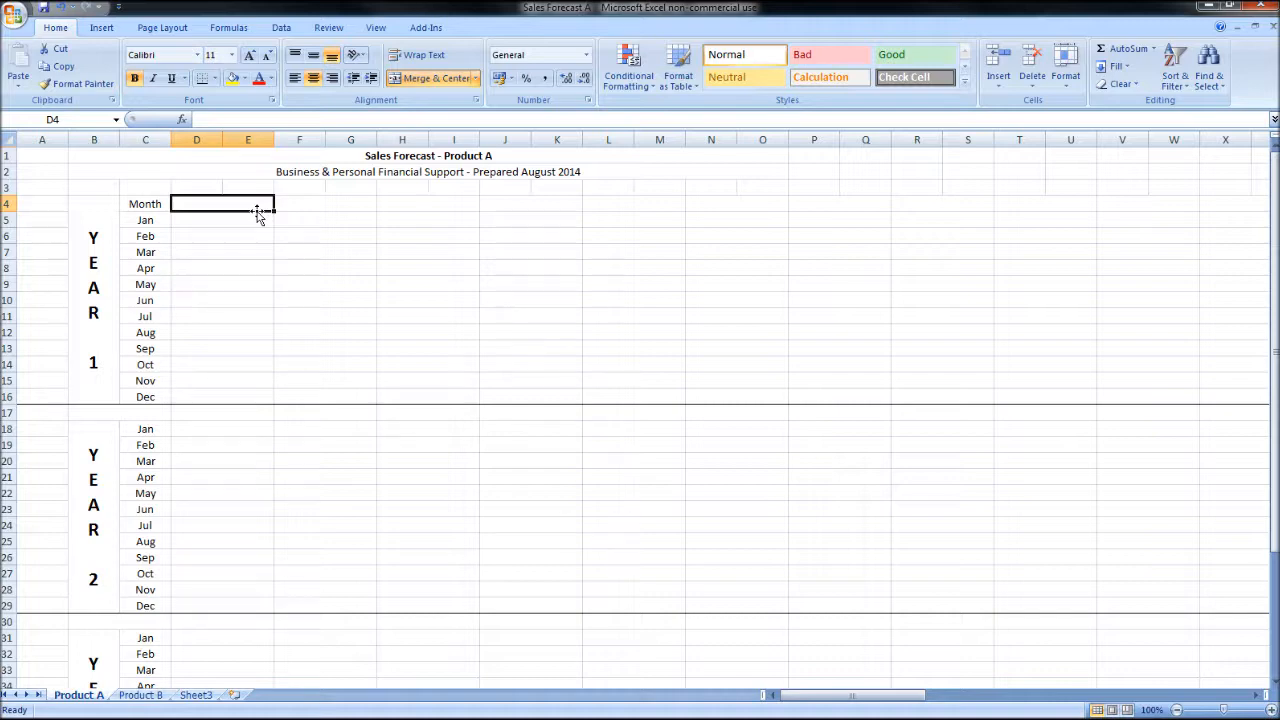
{"action": "type", "text": "Pr"}
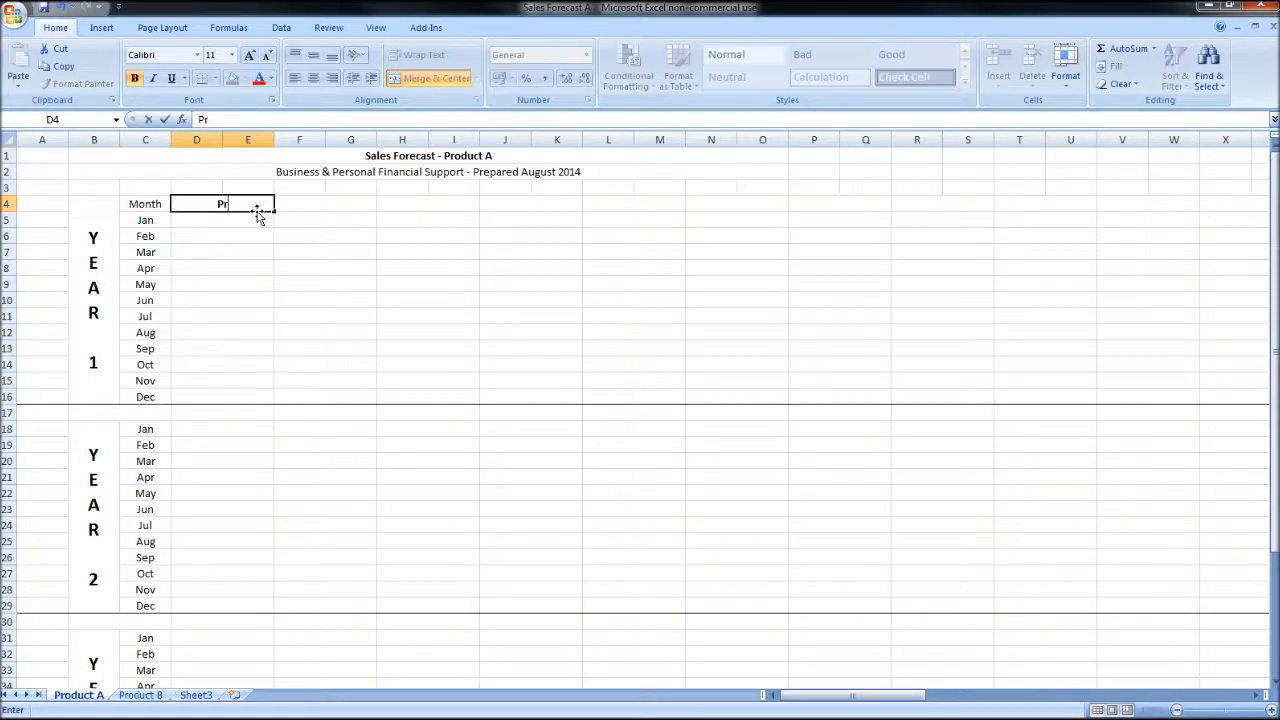
{"action": "type", "text": "oduct A"}
{"action": "key", "text": "Tab"}
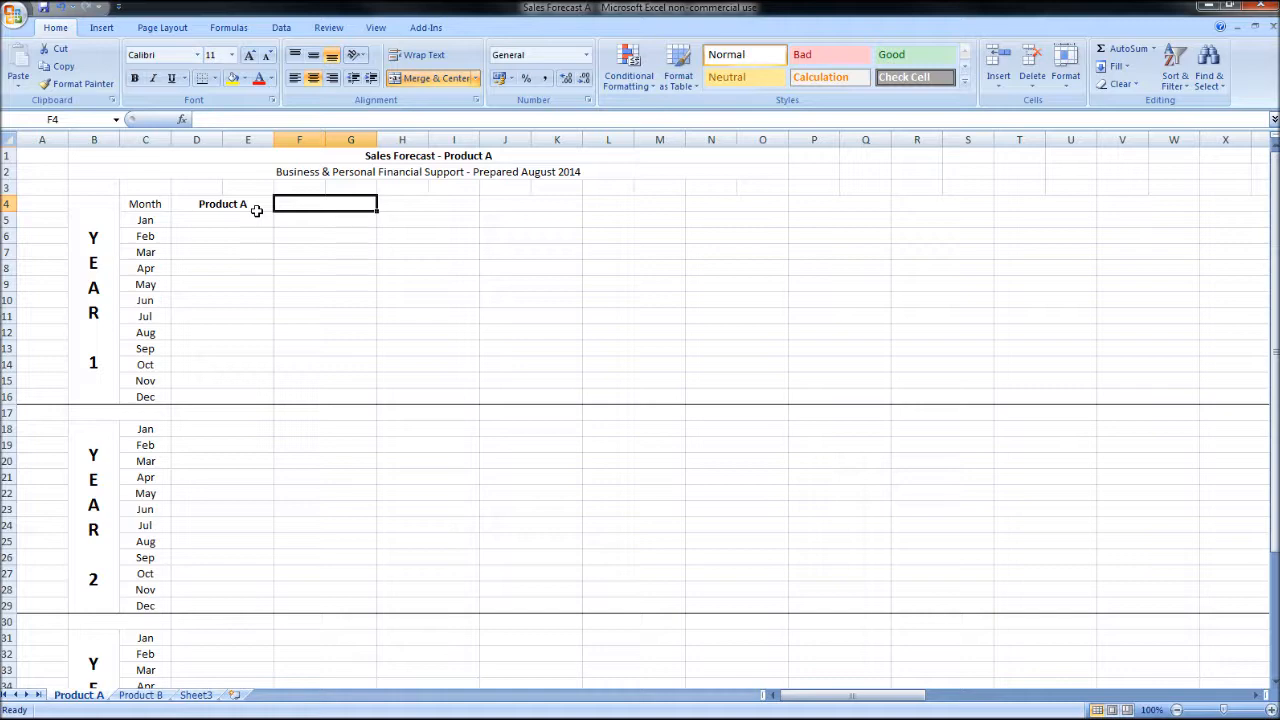
{"action": "type", "text": "p"}
{"action": "key", "text": "BackSpace"}
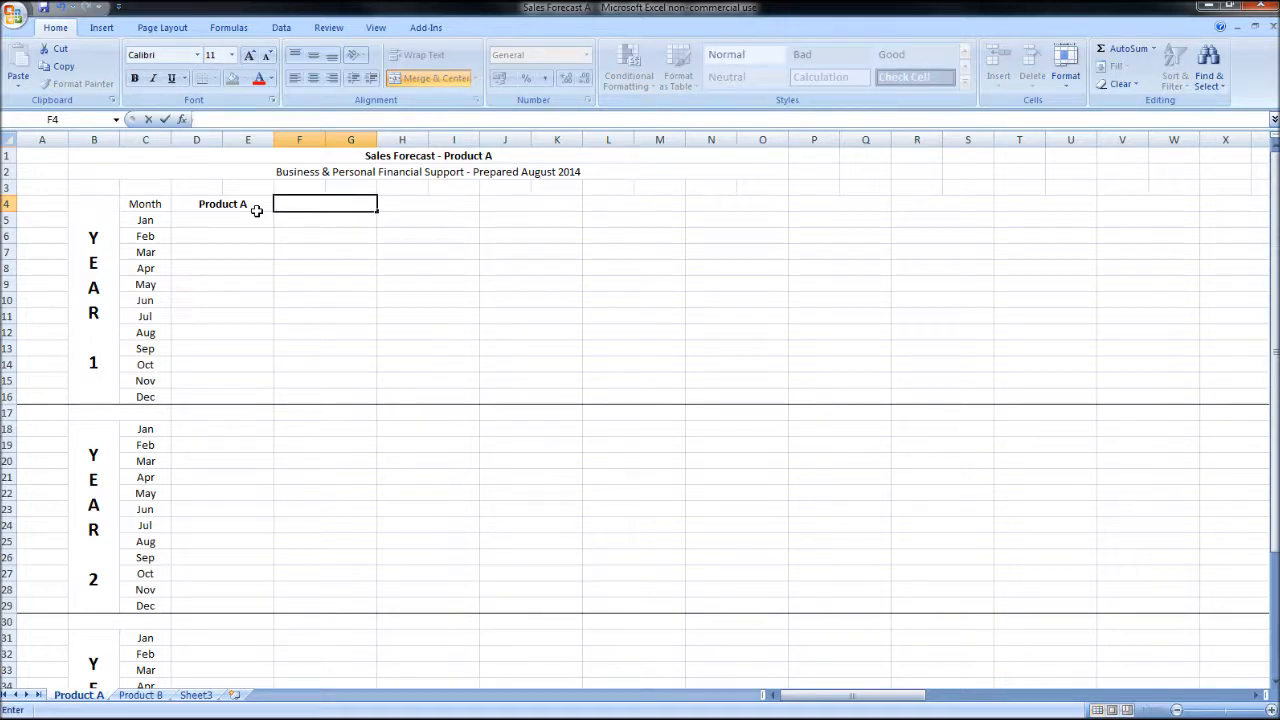
{"action": "type", "text": "Product B"}
{"action": "key", "text": "Tab"}
Step: Enter the column headings Office Rent in H4 and Office Supplies in J4
{"action": "type", "text": "Off"}
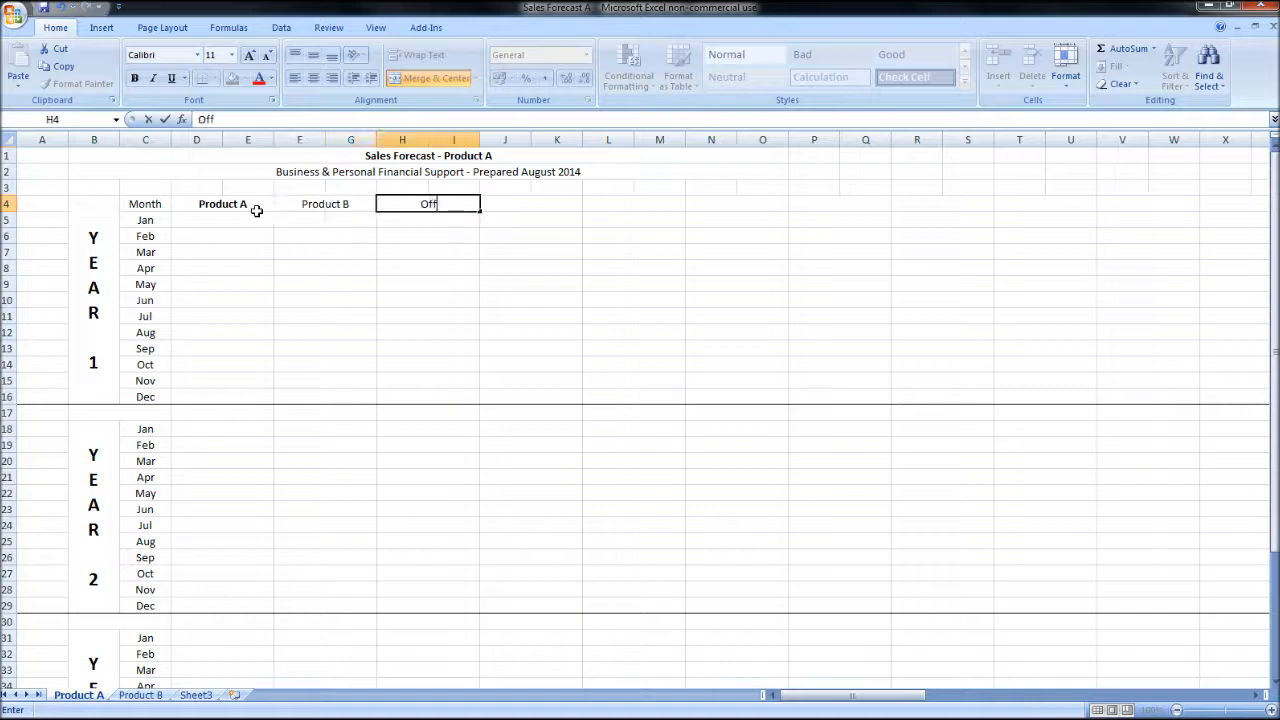
{"action": "type", "text": "ice Rent"}
{"action": "key", "text": "Tab"}
{"action": "type", "text": "Office Supplies"}
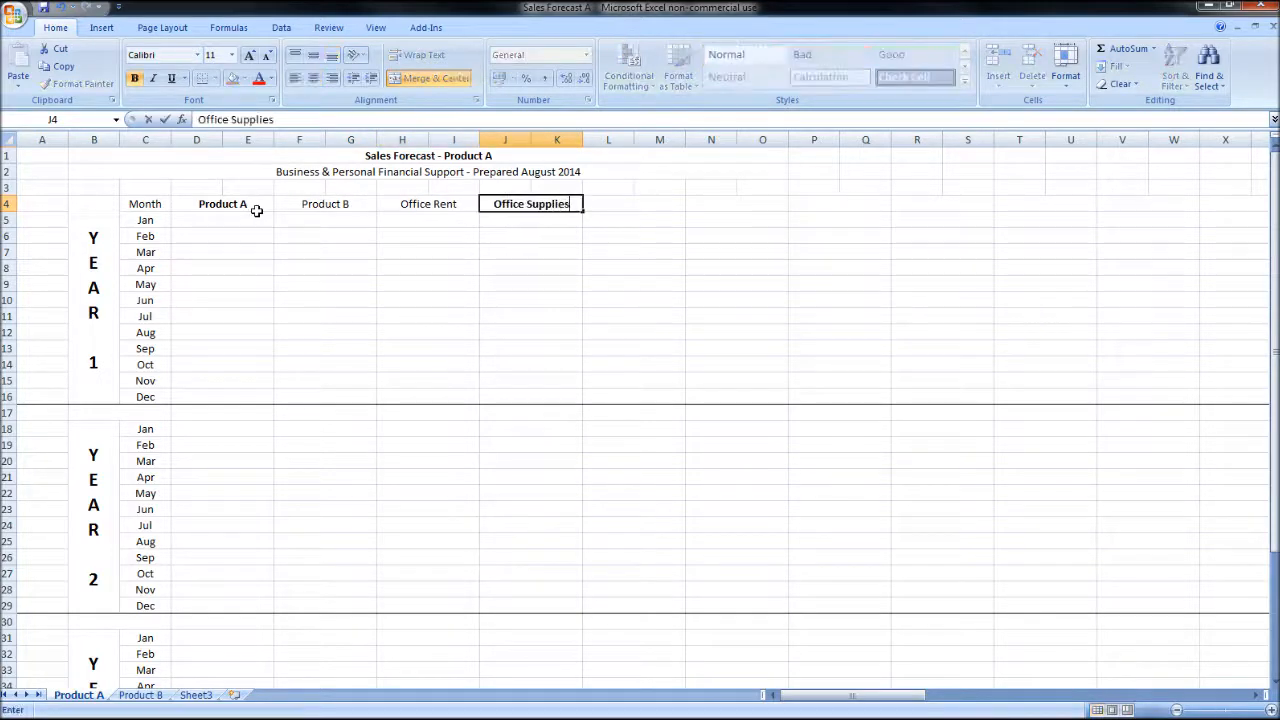
{"action": "key", "text": "Tab"}
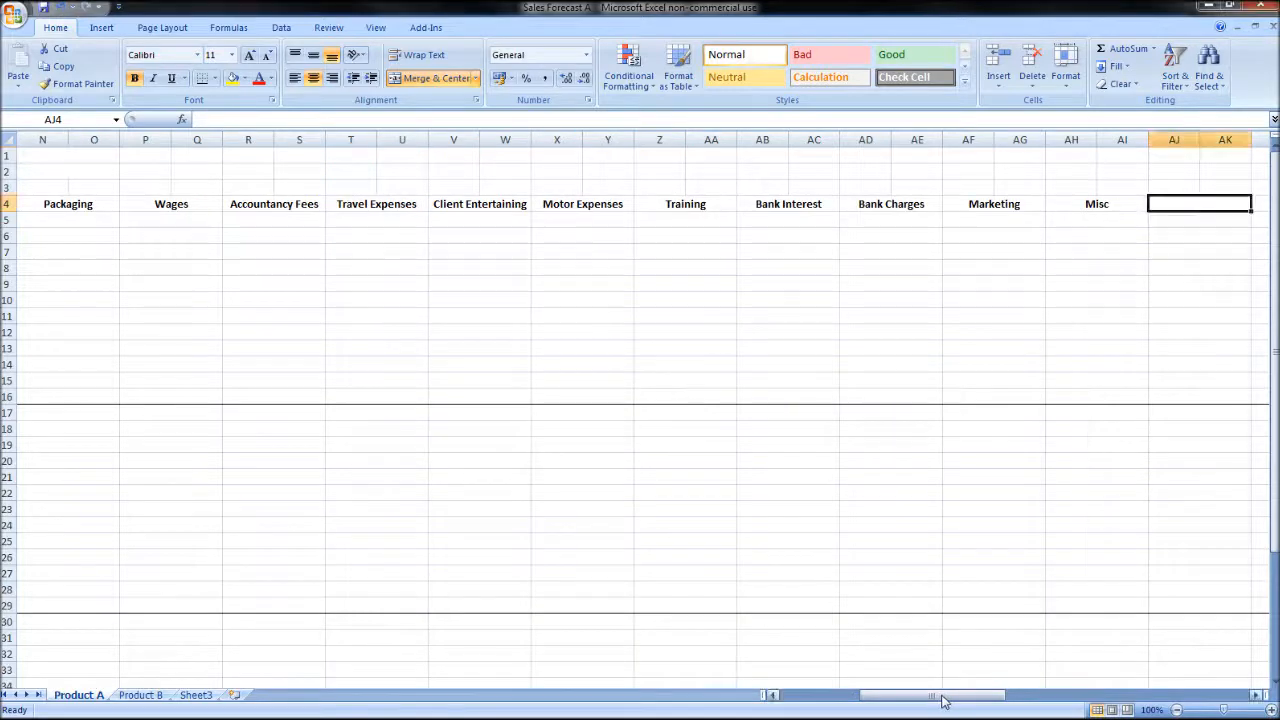
Step: Review the expense headings along row 4 from Product A through Misc and the empty columns beyond
{"action": "left_click_drag", "start_coordinate": [940, 695], "coordinate": [860, 695]}
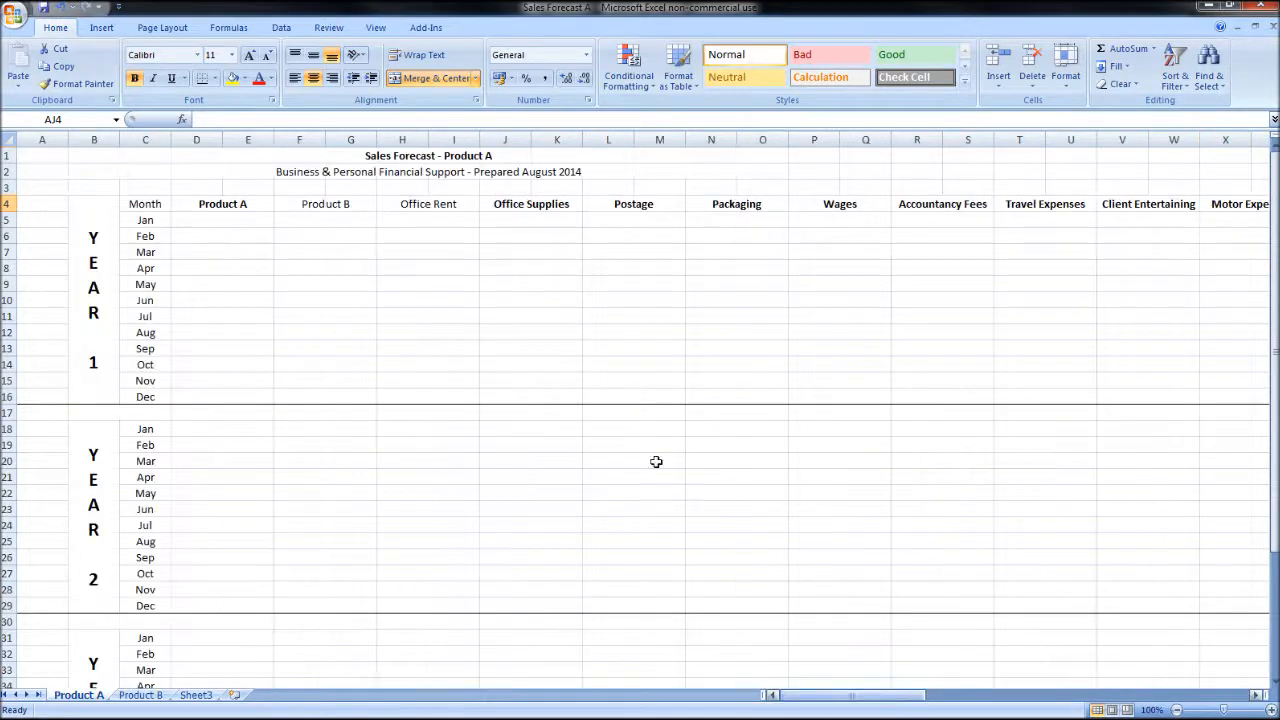
{"action": "left_click", "coordinate": [222, 203]}
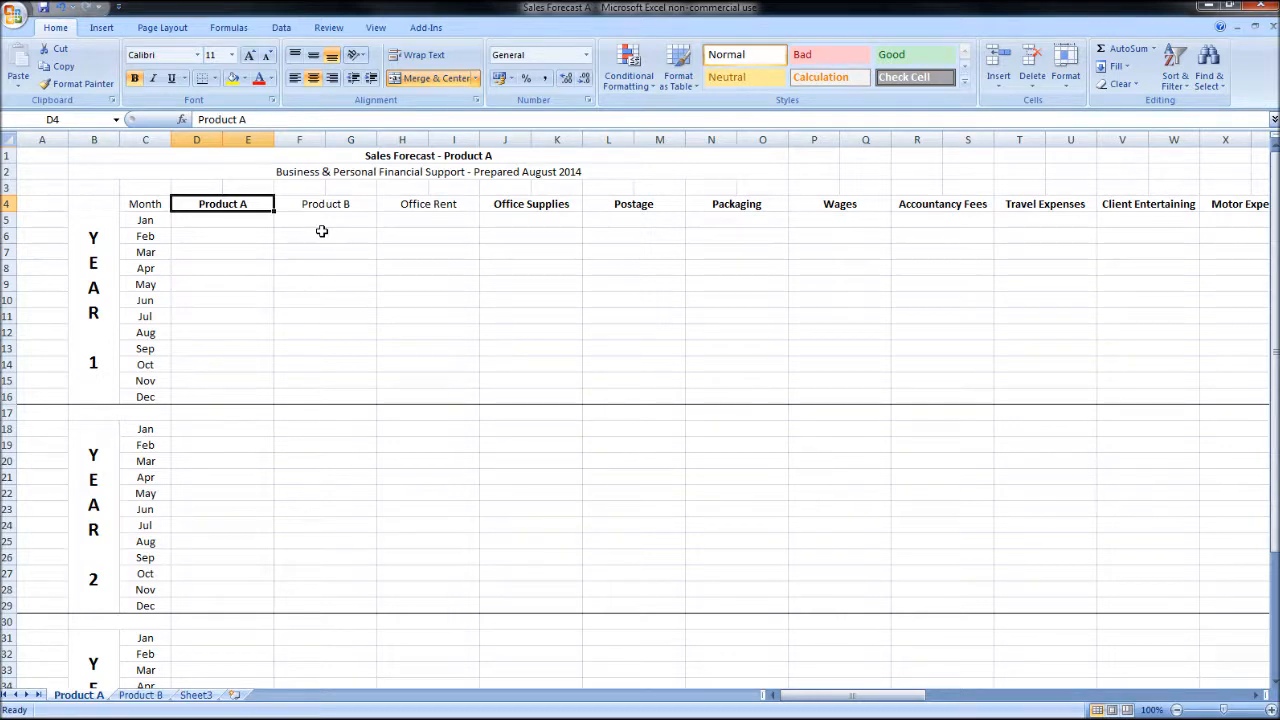
{"action": "key", "text": "Right"}
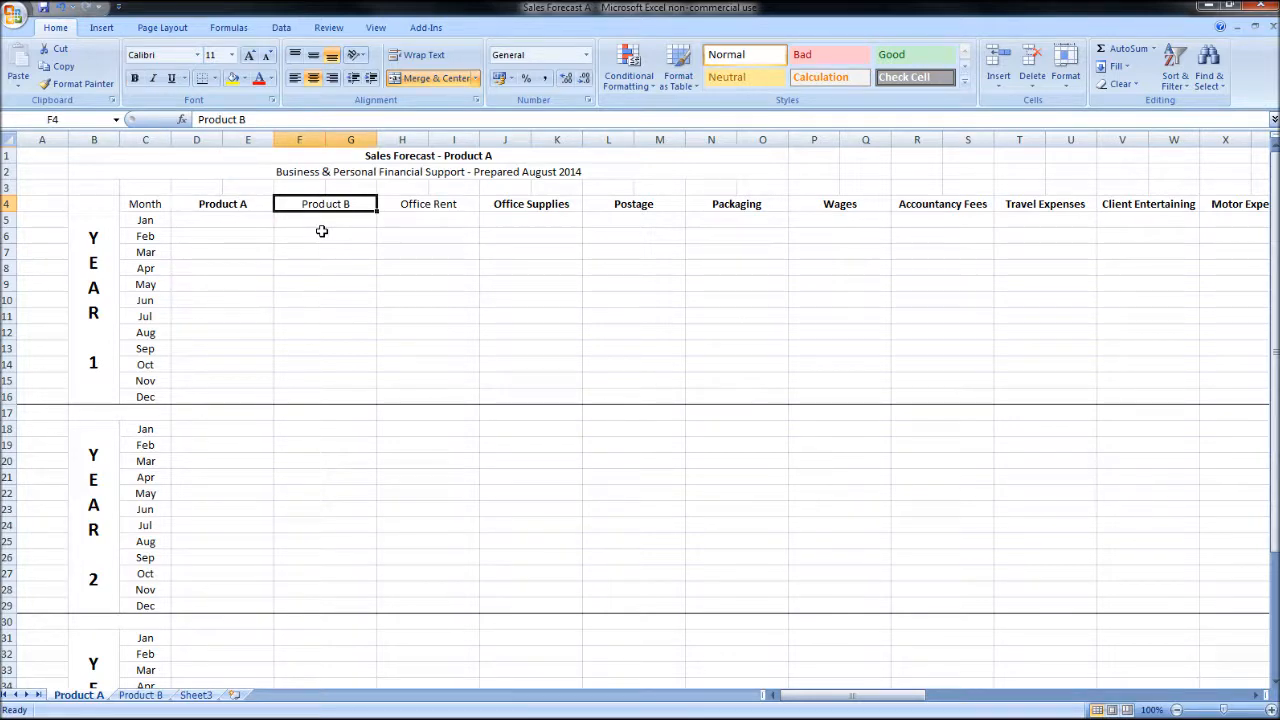
{"action": "key", "text": "Left"}
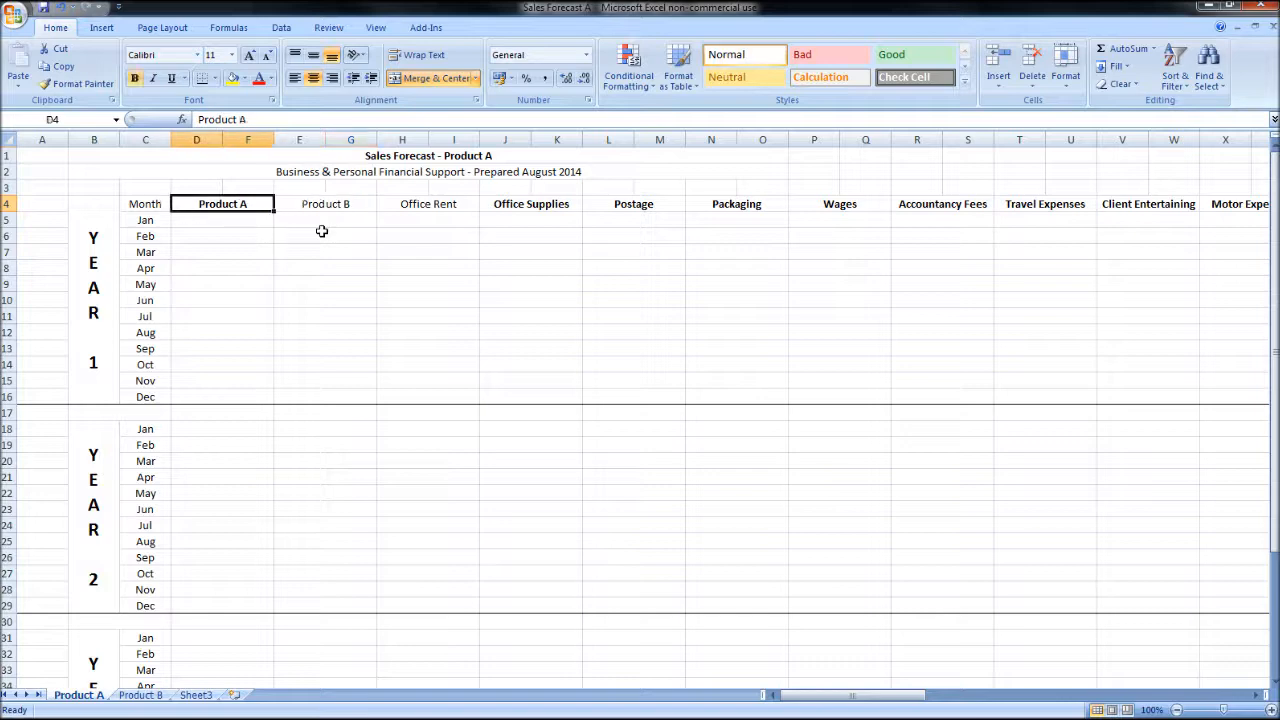
{"action": "key", "text": "Right"}
{"action": "key", "text": "Right"}
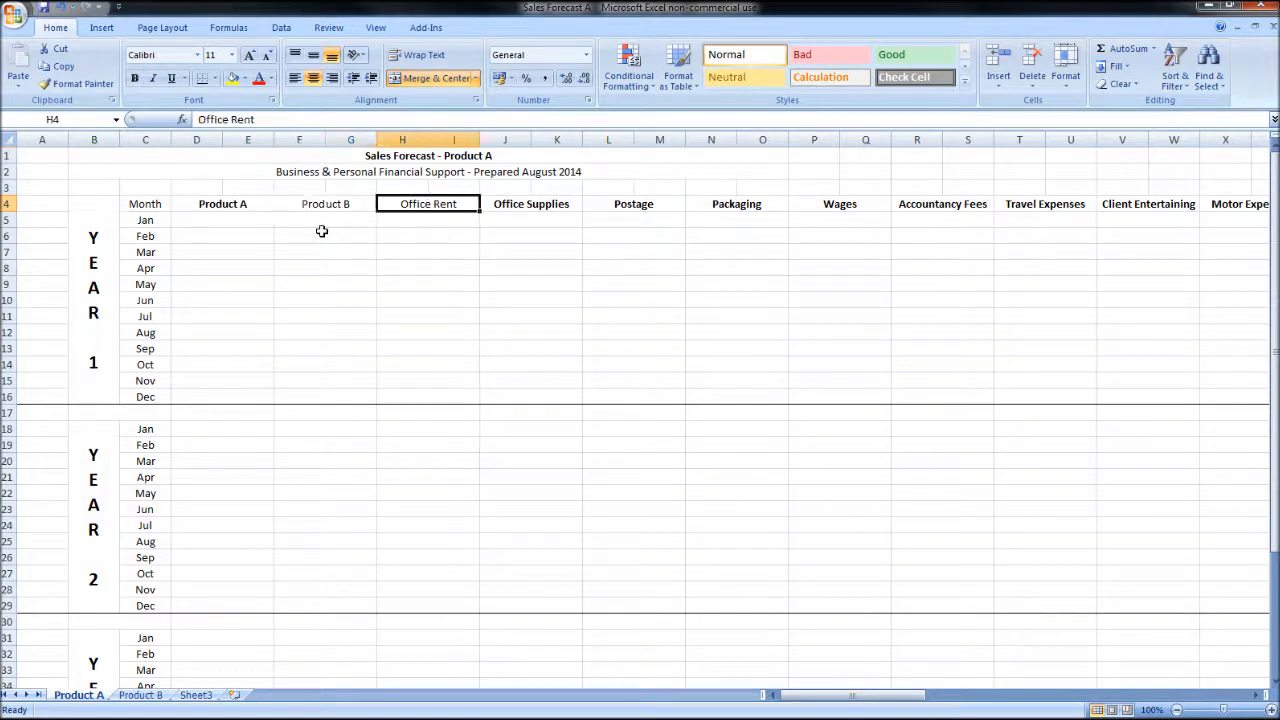
{"action": "key", "text": "Right"}
{"action": "key", "text": "Right"}
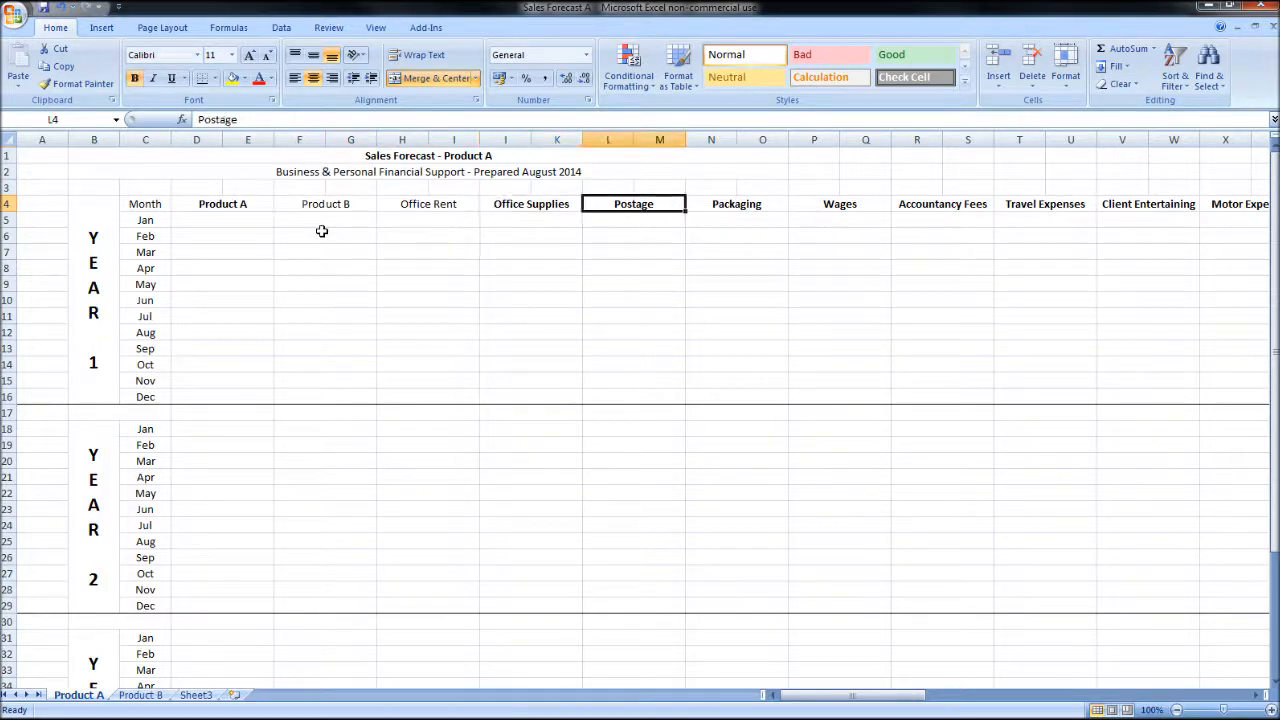
{"action": "key", "text": "Right"}
{"action": "key", "text": "Right"}
{"action": "key", "text": "Right"}
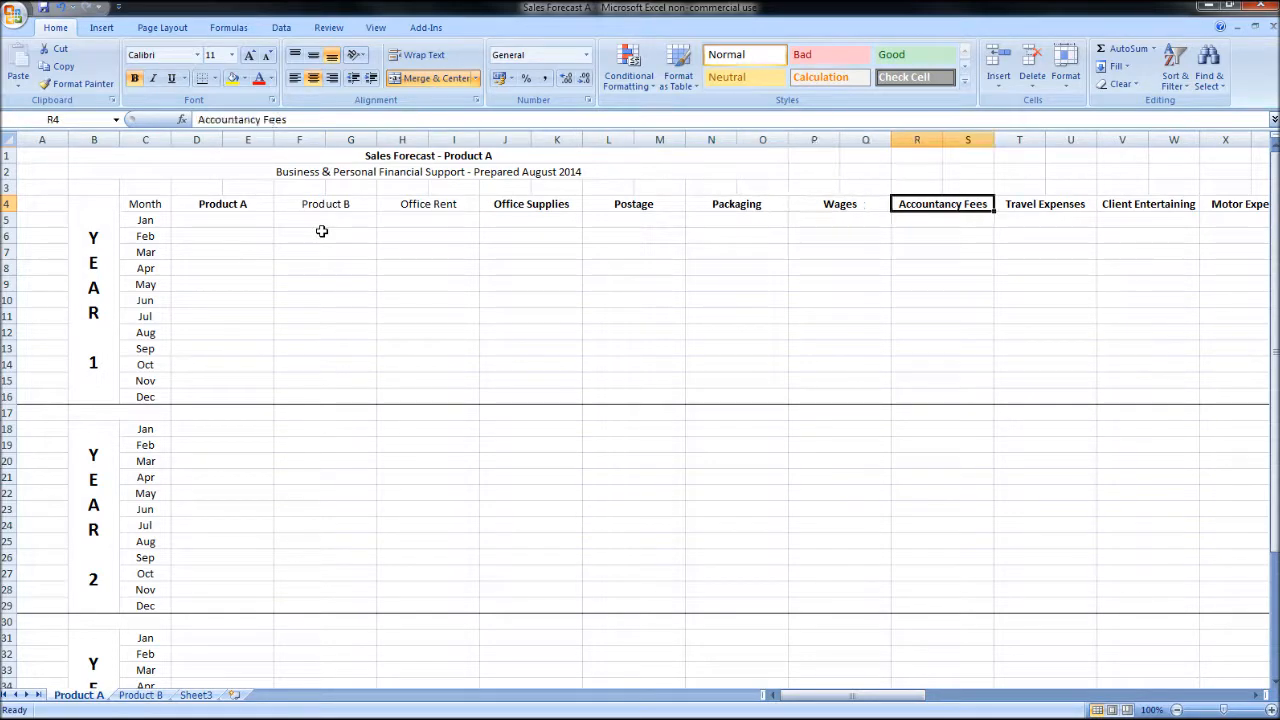
{"action": "key", "text": "Right"}
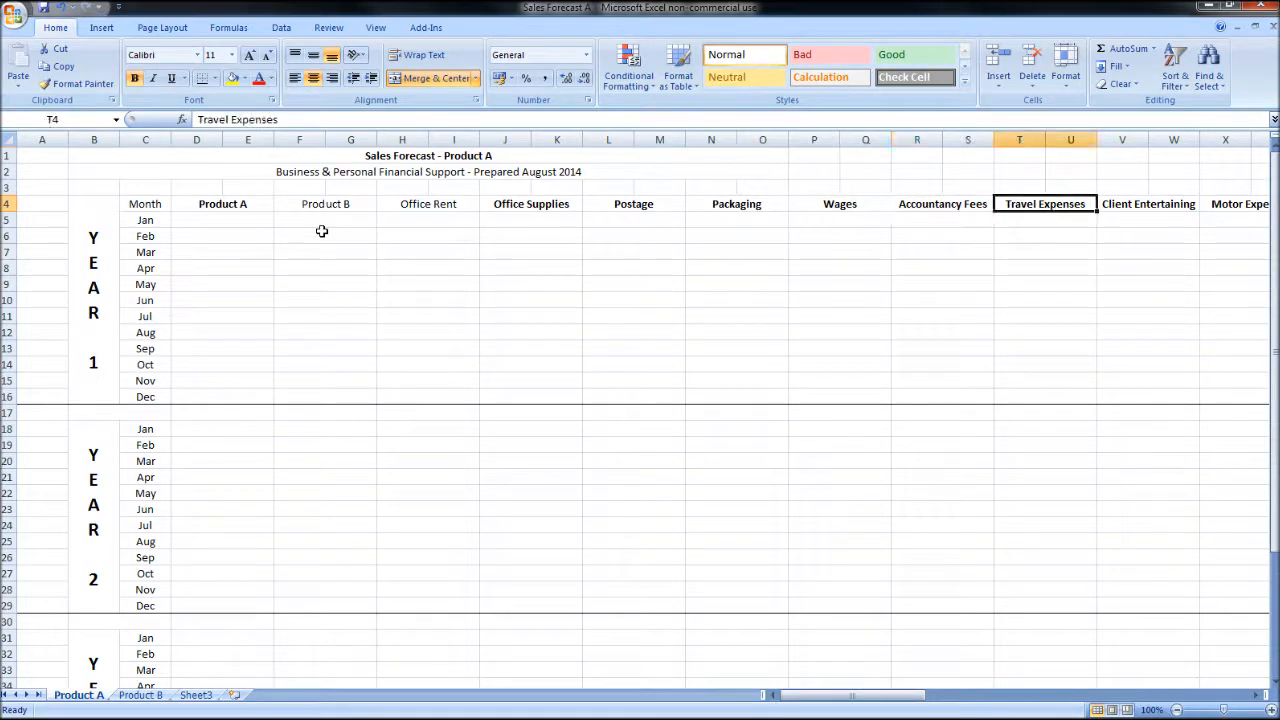
{"action": "key", "text": "Right"}
{"action": "key", "text": "Right"}
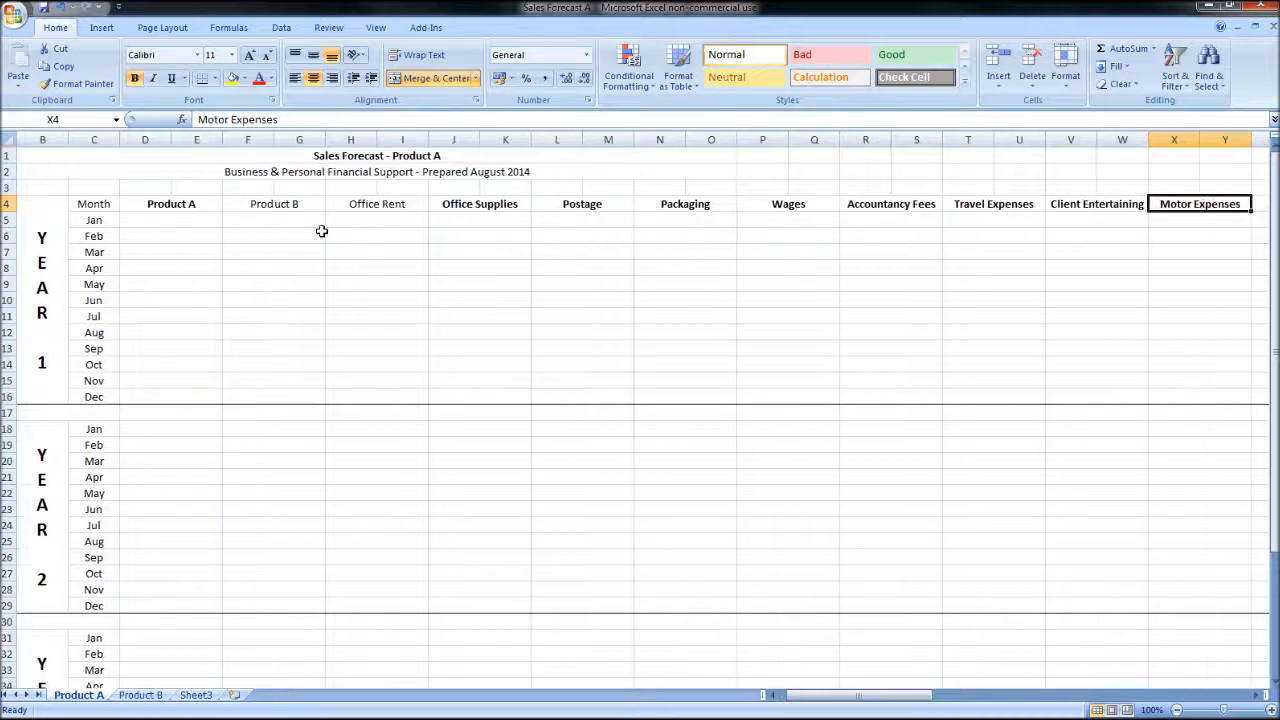
{"action": "key", "text": "Right"}
{"action": "key", "text": "Right"}
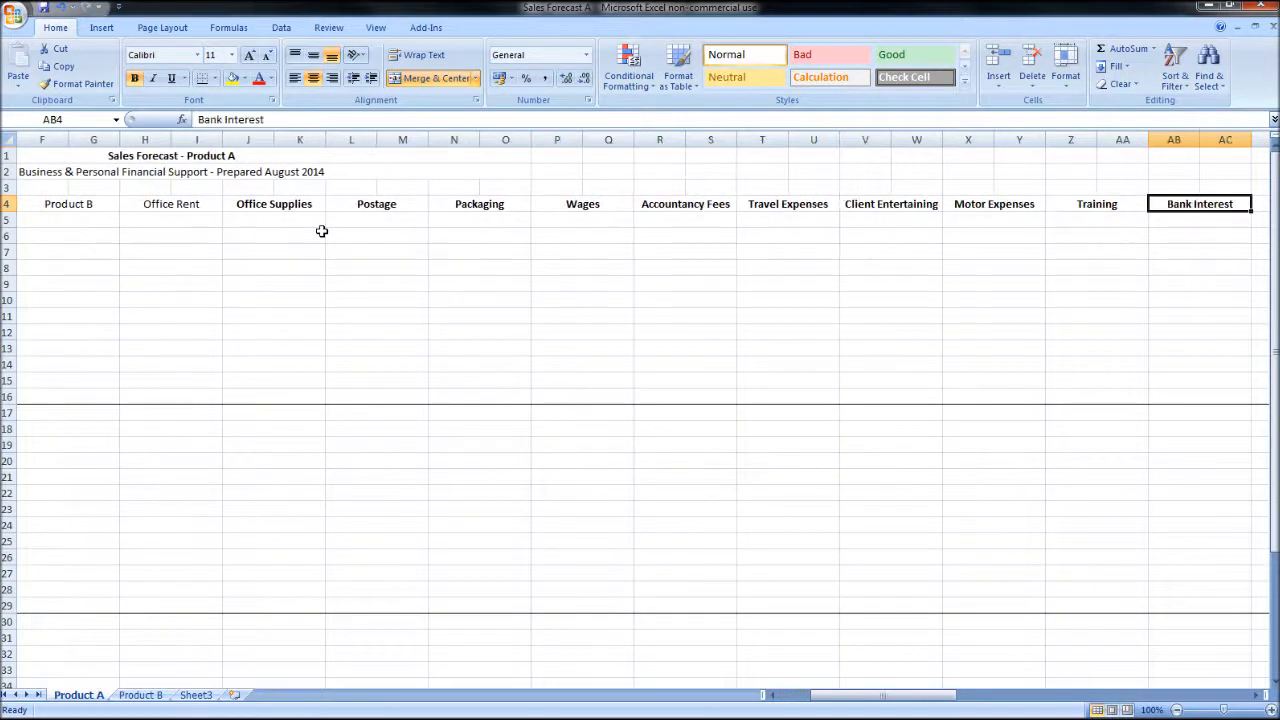
{"action": "key", "text": "Right"}
{"action": "key", "text": "Right"}
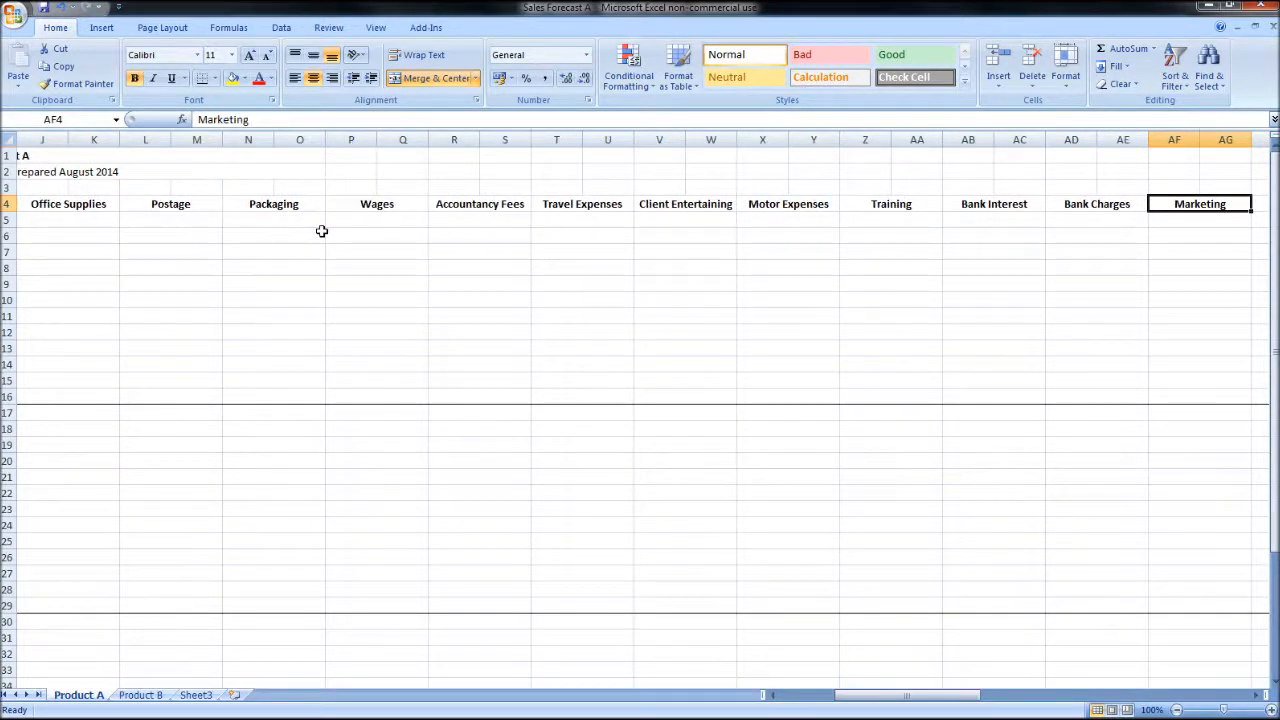
{"action": "key", "text": "Right"}
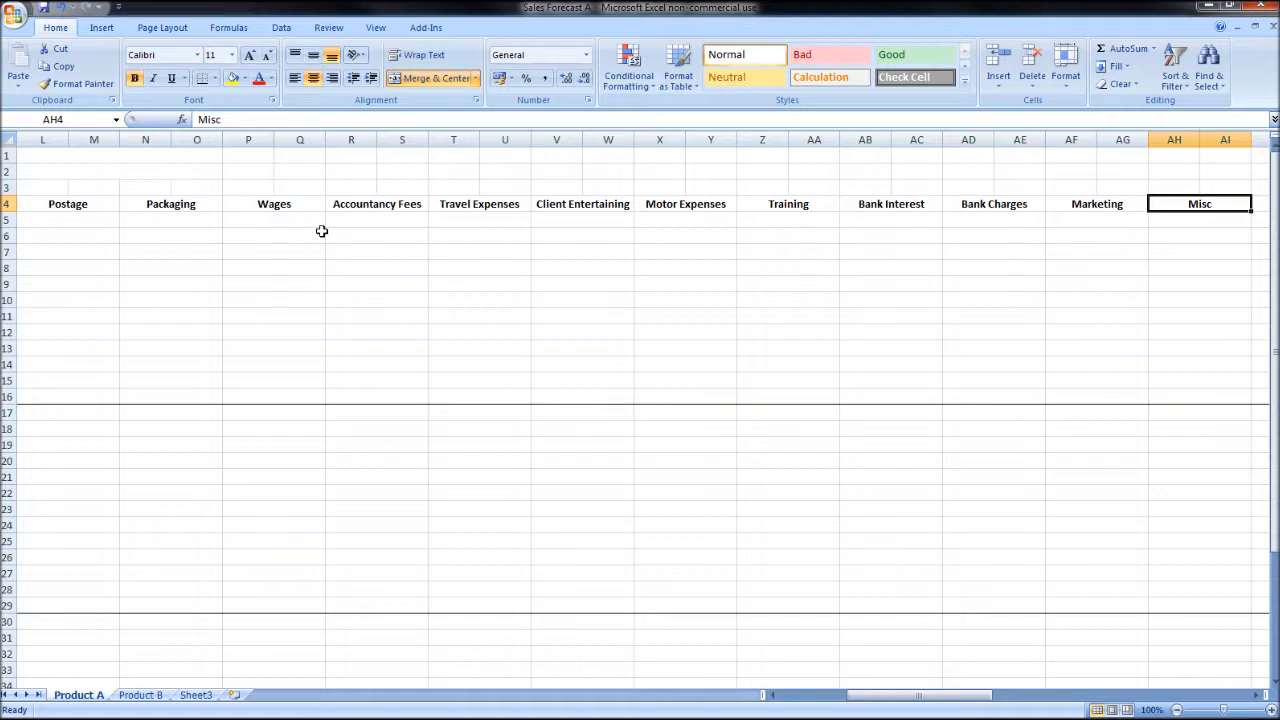
{"action": "key", "text": "Right"}
{"action": "key", "text": "Right"}
{"action": "key", "text": "Right"}
{"action": "key", "text": "Right"}
{"action": "key", "text": "Right"}
{"action": "key", "text": "Right"}
{"action": "key", "text": "Right"}
{"action": "key", "text": "Right"}
{"action": "key", "text": "Right"}
{"action": "key", "text": "Right"}
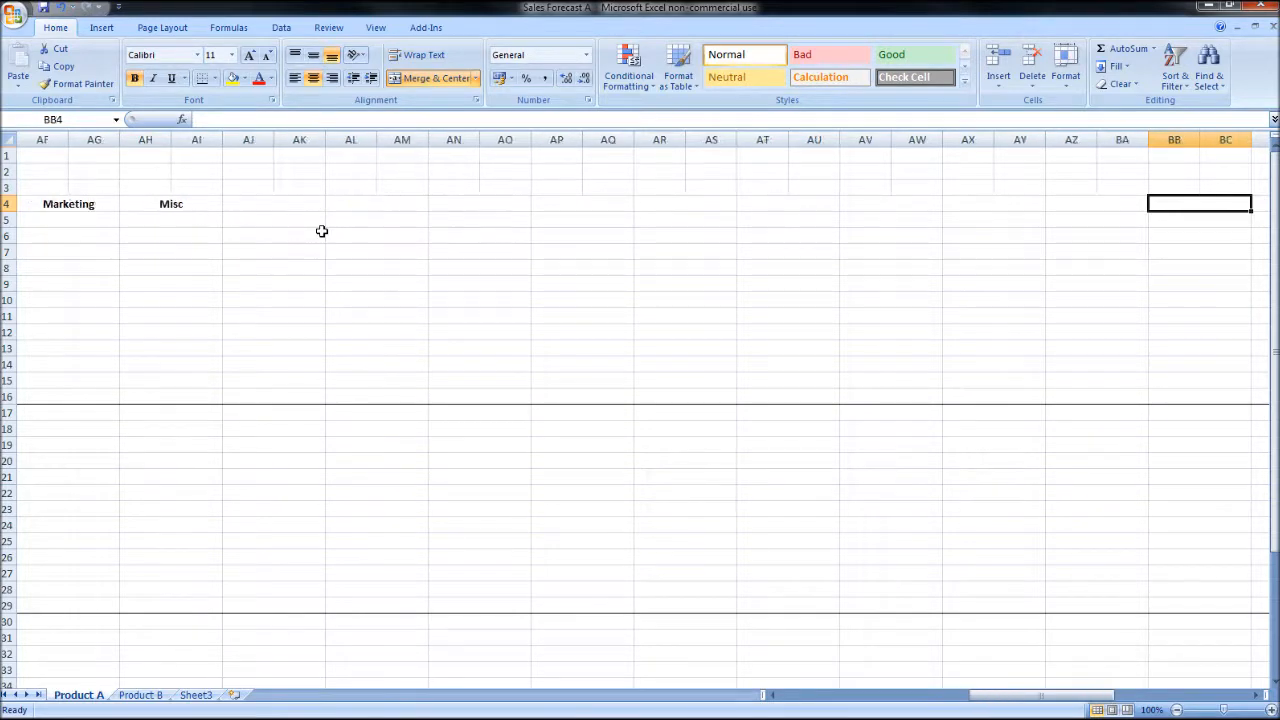
{"action": "key", "text": "Right"}
{"action": "key", "text": "Right"}
{"action": "key", "text": "Right"}
{"action": "key", "text": "Right"}
{"action": "key", "text": "Left"}
{"action": "key", "text": "Left"}
{"action": "key", "text": "Left"}
{"action": "key", "text": "Left"}
{"action": "key", "text": "Left"}
{"action": "key", "text": "Left"}
{"action": "key", "text": "Left"}
{"action": "key", "text": "Left"}
{"action": "key", "text": "Left"}
{"action": "key", "text": "Left"}
{"action": "key", "text": "Left"}
{"action": "key", "text": "Left"}
{"action": "key", "text": "Left"}
{"action": "key", "text": "Left"}
{"action": "key", "text": "Left"}
{"action": "key", "text": "Left"}
{"action": "key", "text": "Left"}
{"action": "key", "text": "Left"}
{"action": "key", "text": "Left"}
{"action": "key", "text": "Left"}
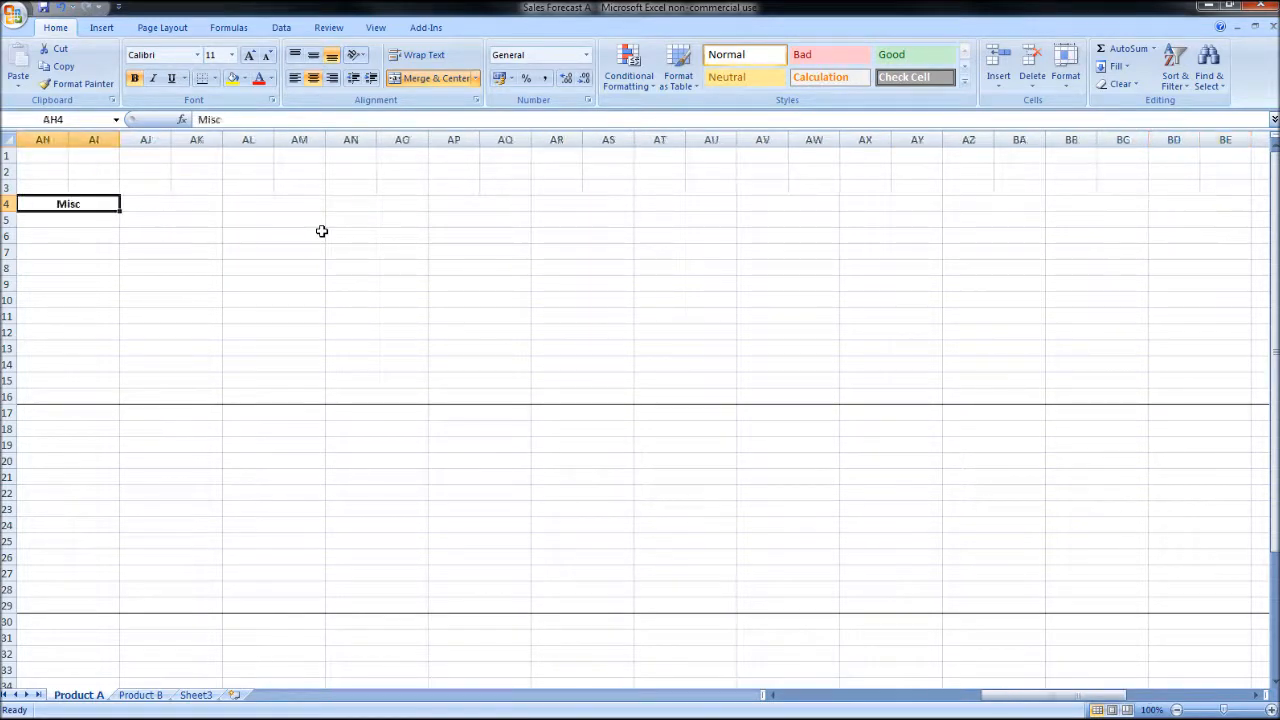
Step: Recheck the row 4 headings from Month across to Misc for missing expense categories
{"action": "key", "text": "Left"}
{"action": "key", "text": "Left"}
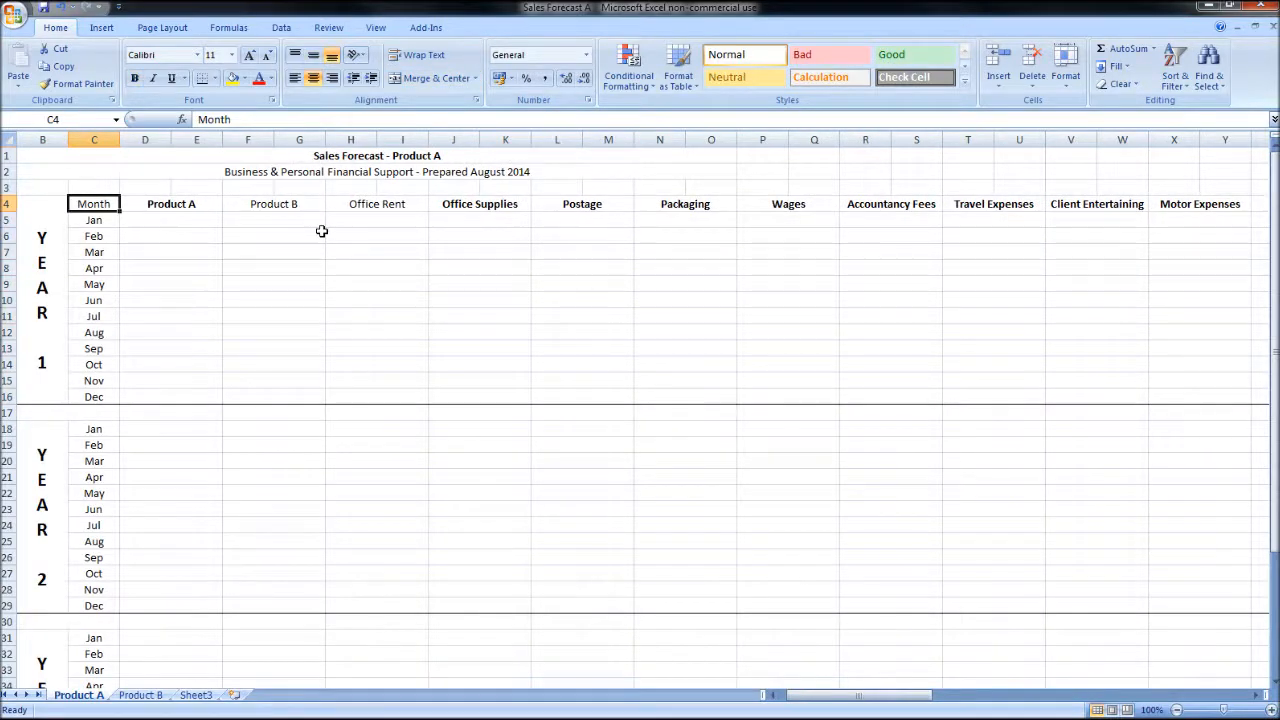
{"action": "key", "text": "Right"}
{"action": "key", "text": "Right"}
{"action": "key", "text": "Right"}
{"action": "key", "text": "Right"}
{"action": "key", "text": "Right"}
{"action": "key", "text": "Right"}
{"action": "key", "text": "Right"}
{"action": "key", "text": "Right"}
{"action": "key", "text": "Right"}
{"action": "key", "text": "Right"}
{"action": "key", "text": "Right"}
{"action": "key", "text": "Right"}
{"action": "key", "text": "Right"}
{"action": "key", "text": "Right"}
{"action": "key", "text": "Right"}
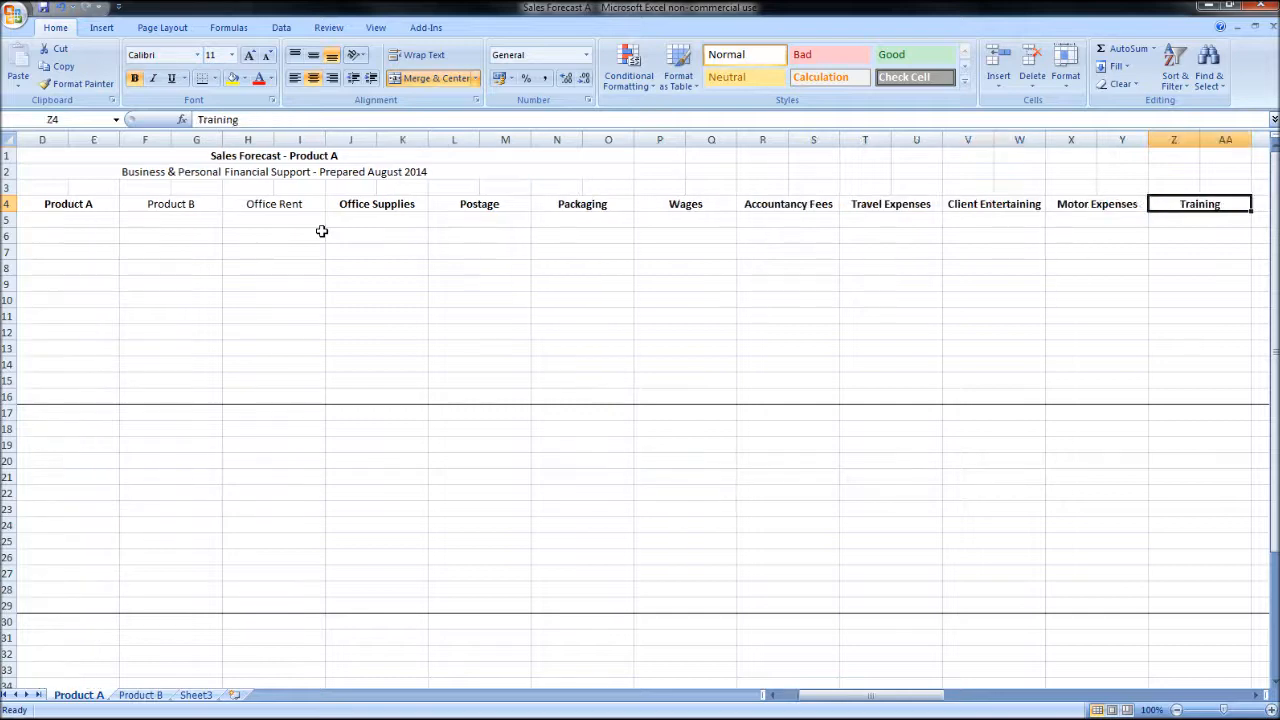
{"action": "key", "text": "Right"}
{"action": "key", "text": "Right"}
{"action": "key", "text": "Right"}
{"action": "key", "text": "Right"}
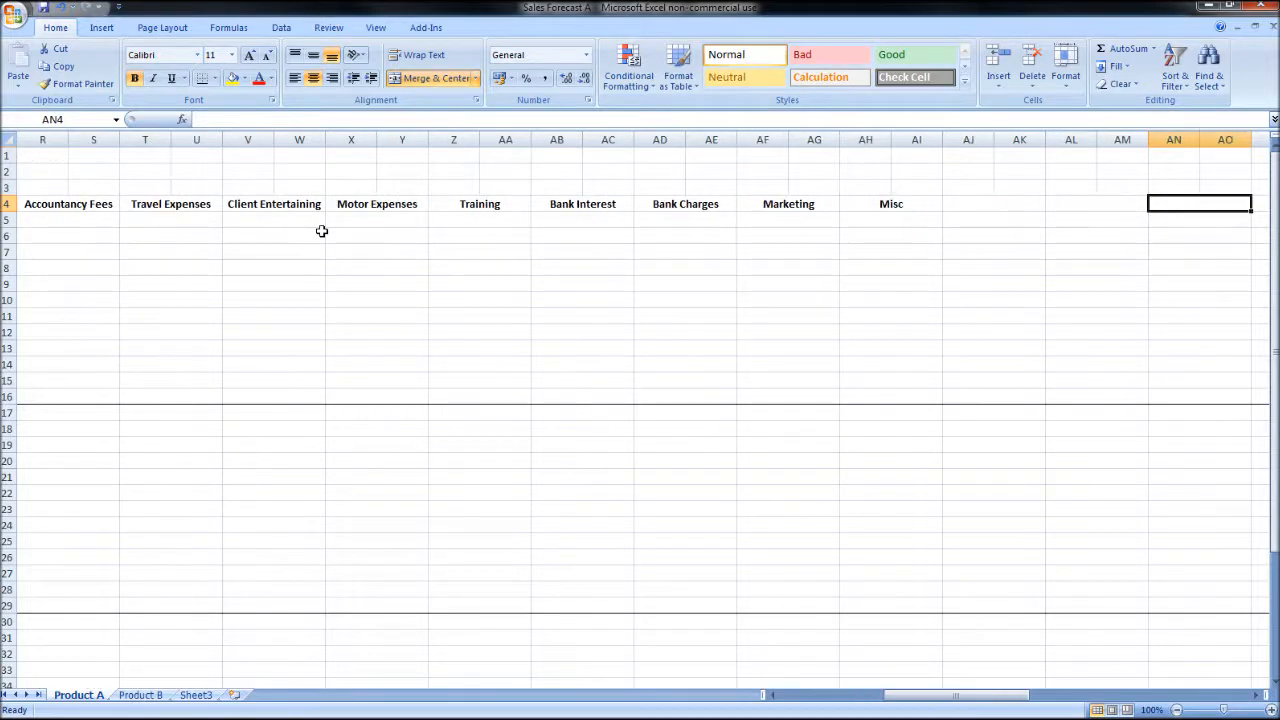
Step: Replace the Misc heading in AH4 with New Assets and enter Misc in AJ4
{"action": "left_click", "coordinate": [846, 206]}
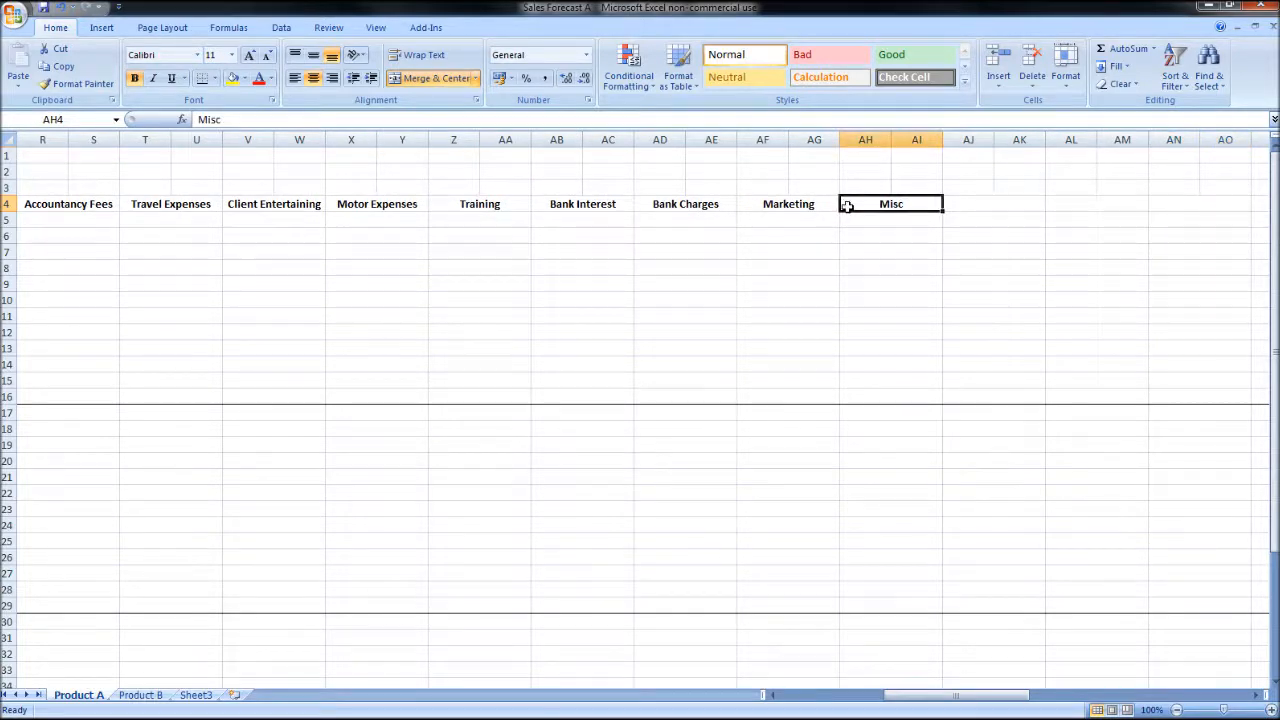
{"action": "type", "text": "New"}
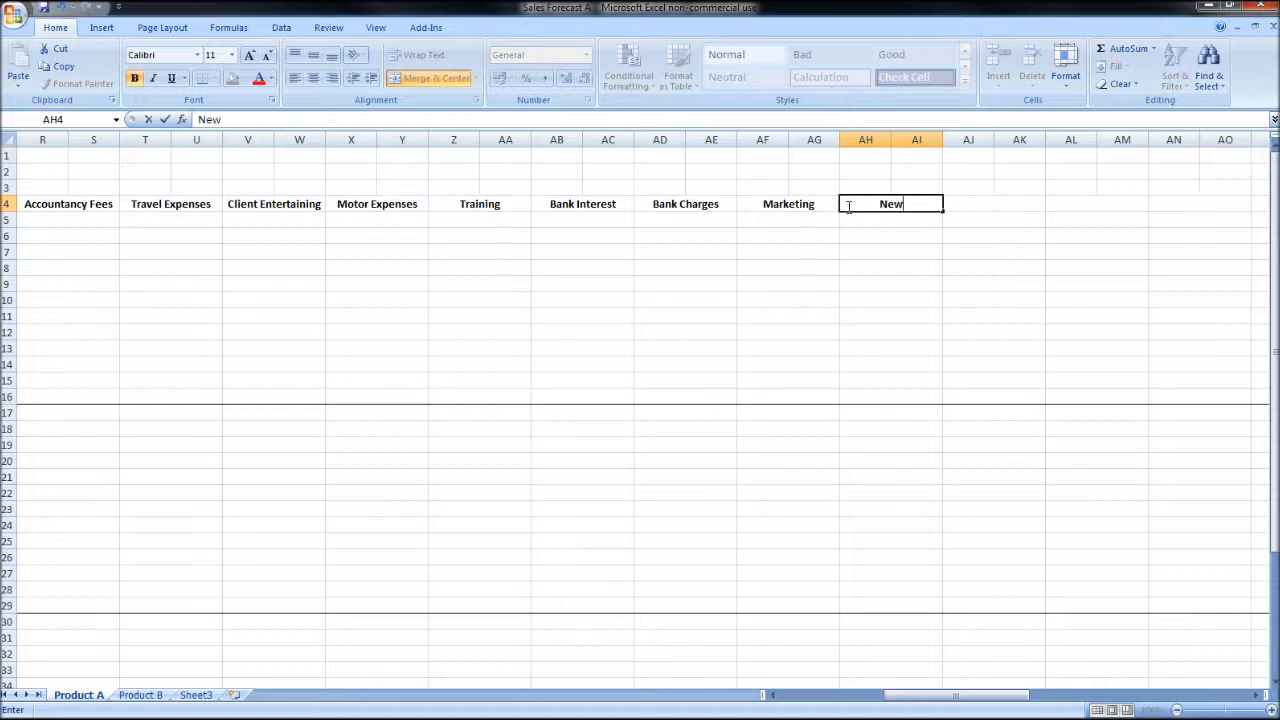
{"action": "type", "text": " Assets"}
{"action": "key", "text": "Tab"}
{"action": "type", "text": "M"}
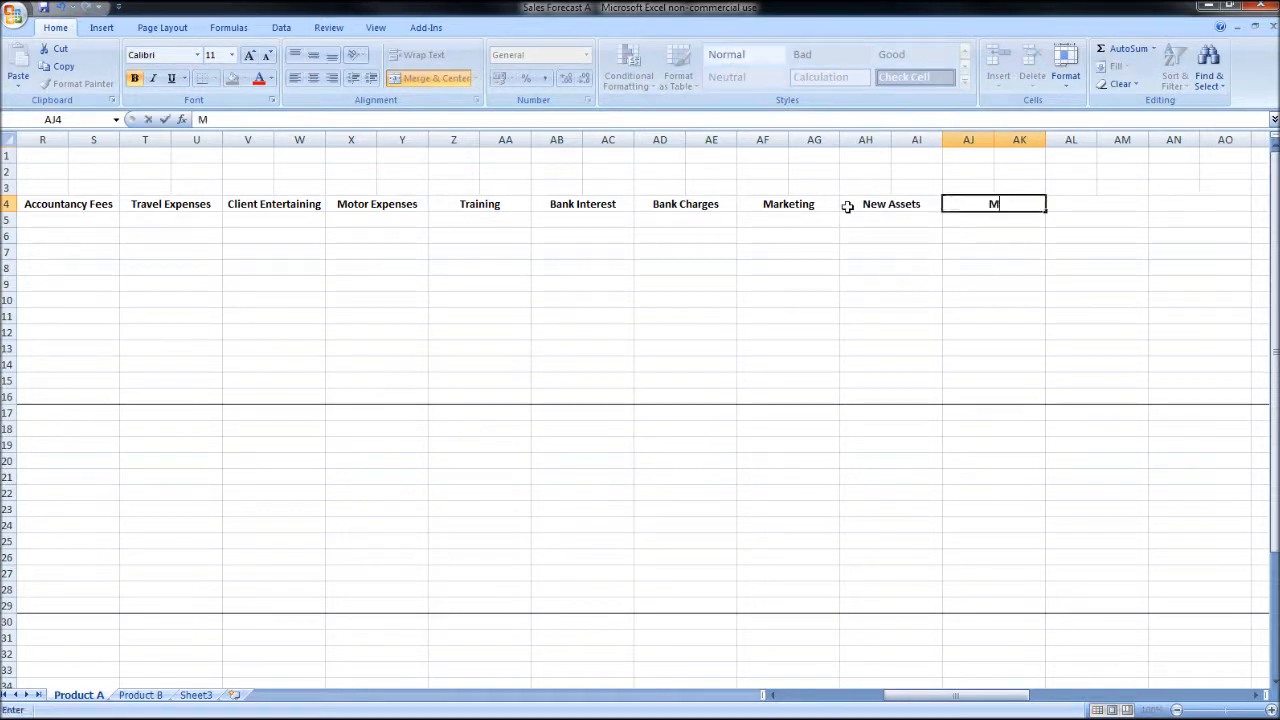
{"action": "type", "text": "isc"}
{"action": "key", "text": "Return"}
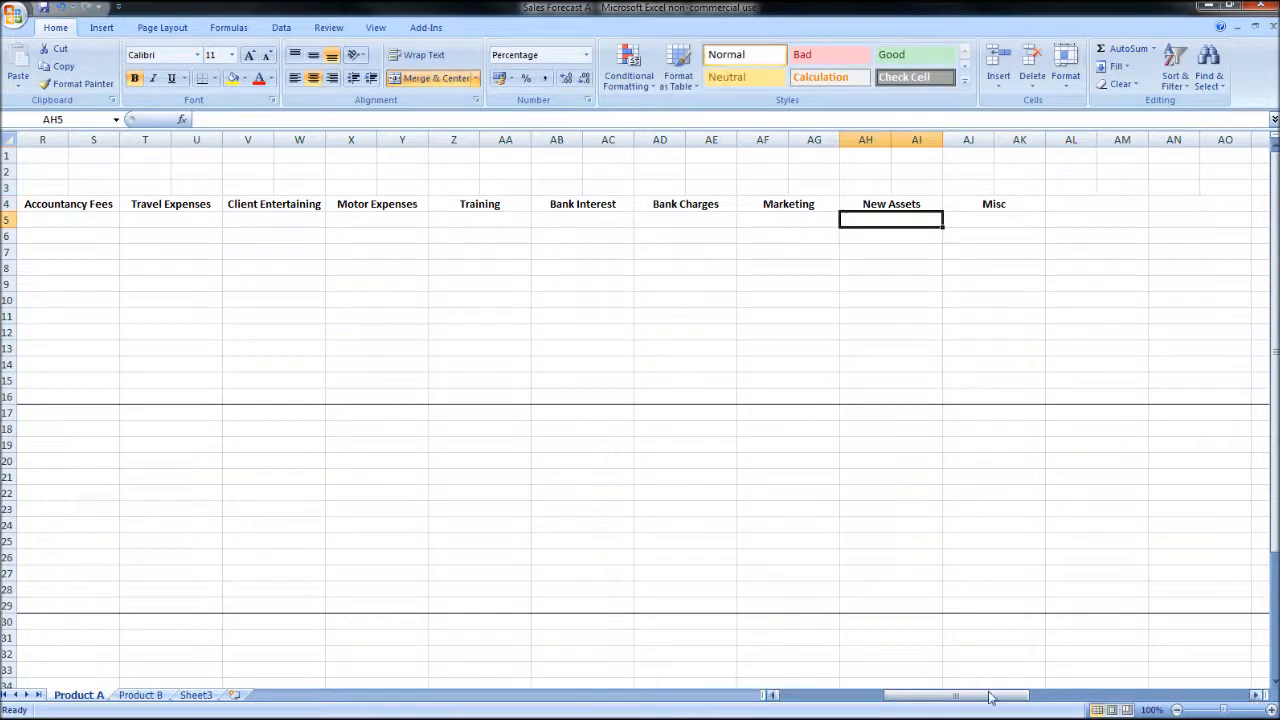
Step: Remove bold from all the row 4 headings, Product A through Misc
{"action": "left_click_drag", "start_coordinate": [972, 696], "coordinate": [952, 698]}
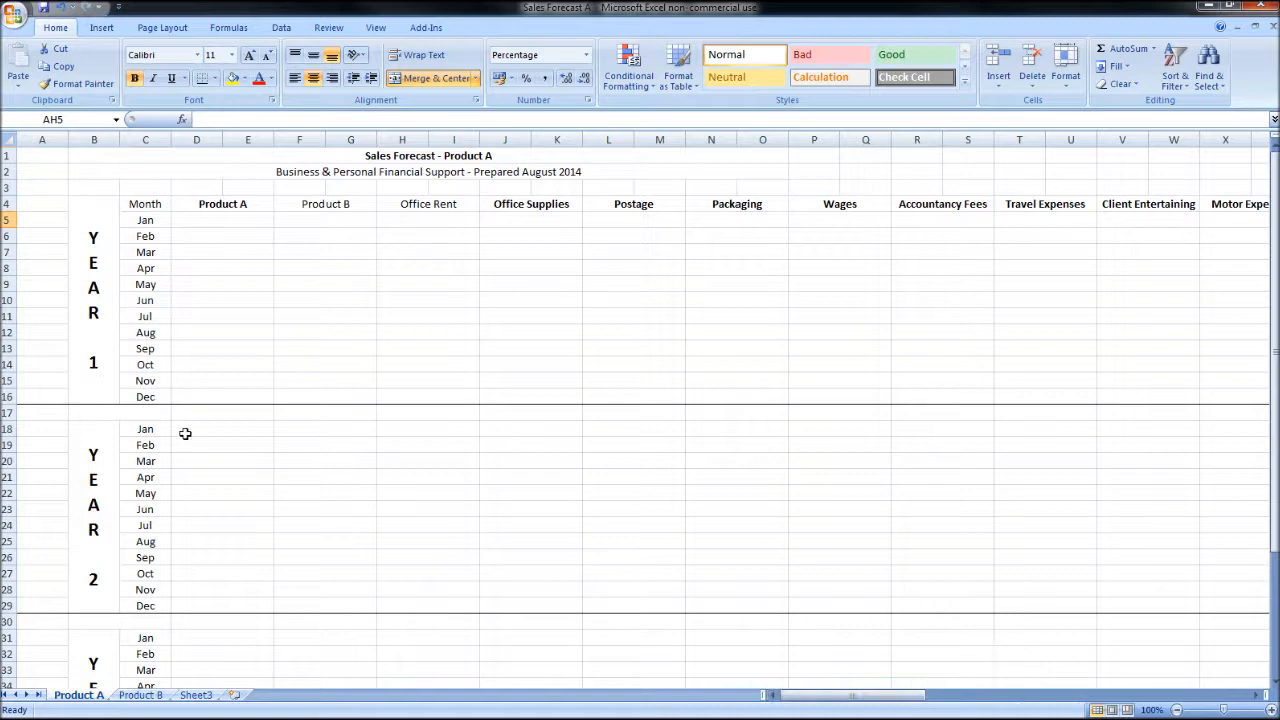
{"action": "left_click_drag", "start_coordinate": [230, 206], "coordinate": [980, 198]}
{"action": "left_click", "coordinate": [134, 79]}
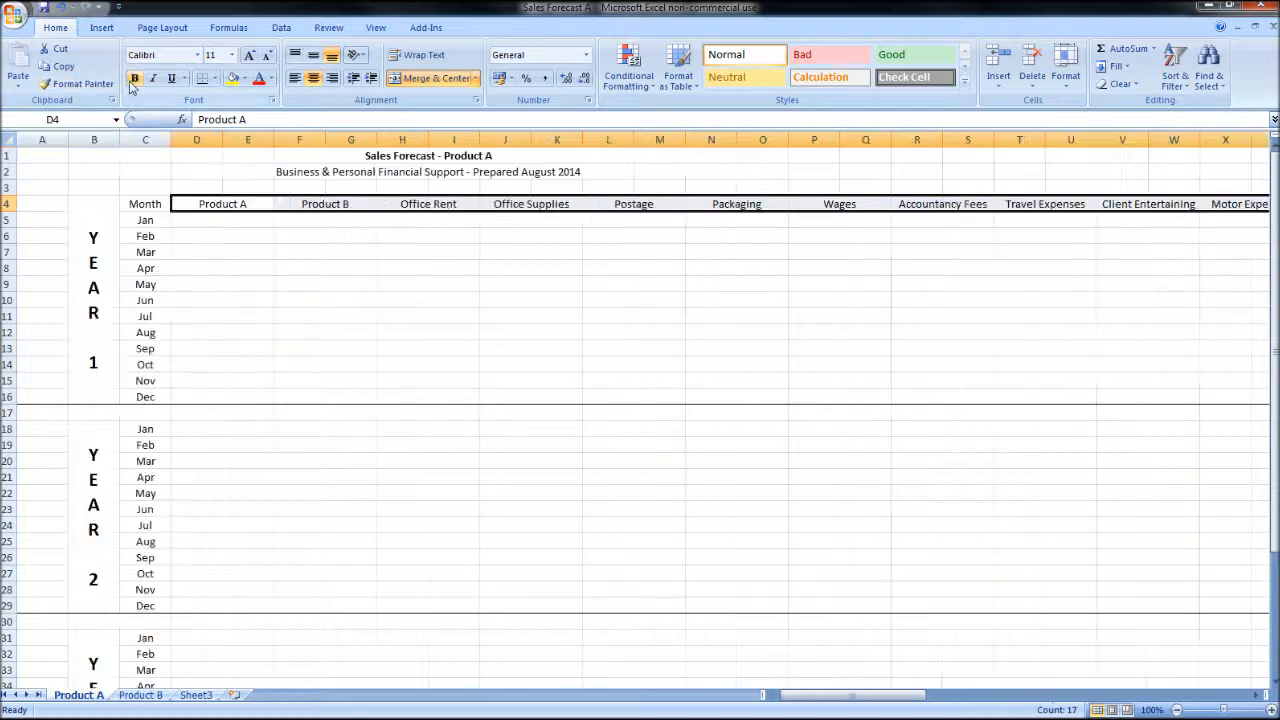
Step: Format the cells from D5 to BC38 as Currency with the £ symbol and two decimal places
{"action": "left_click_drag", "start_coordinate": [222, 222], "coordinate": [1132, 586]}
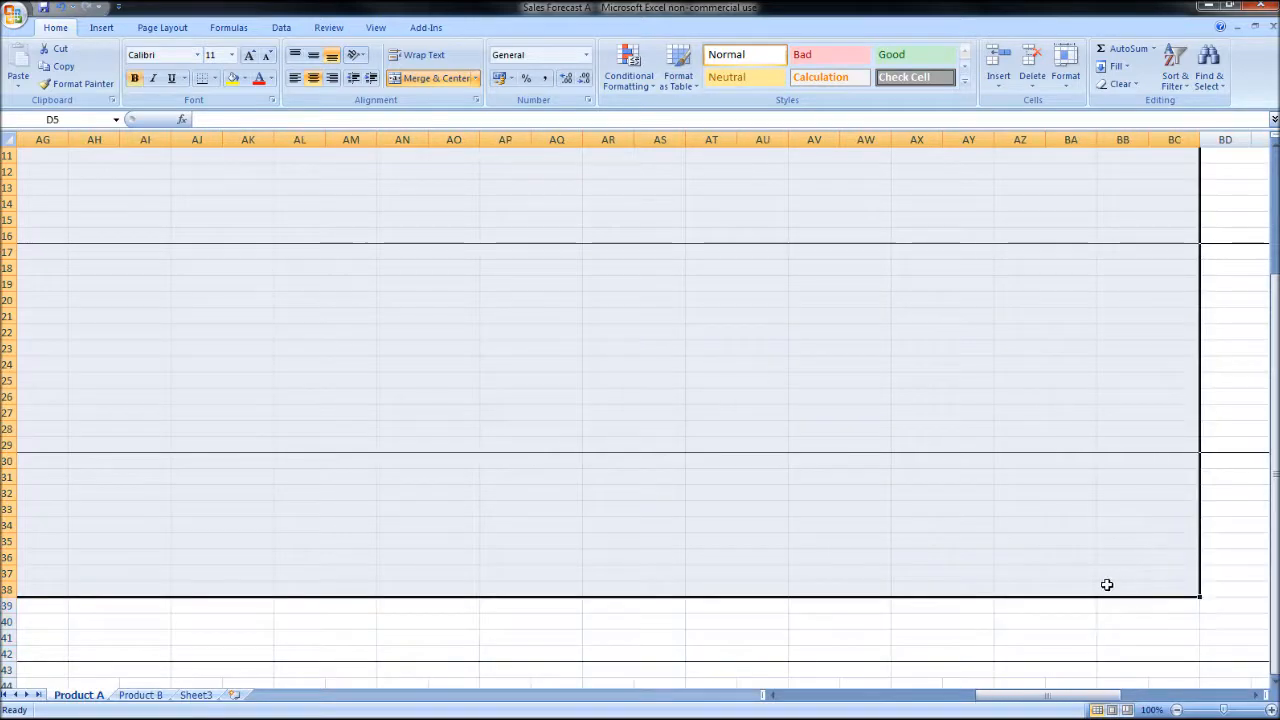
{"action": "scroll", "coordinate": [896, 480], "scroll_direction": "up", "scroll_amount": 4}
{"action": "right_click", "coordinate": [426, 300]}
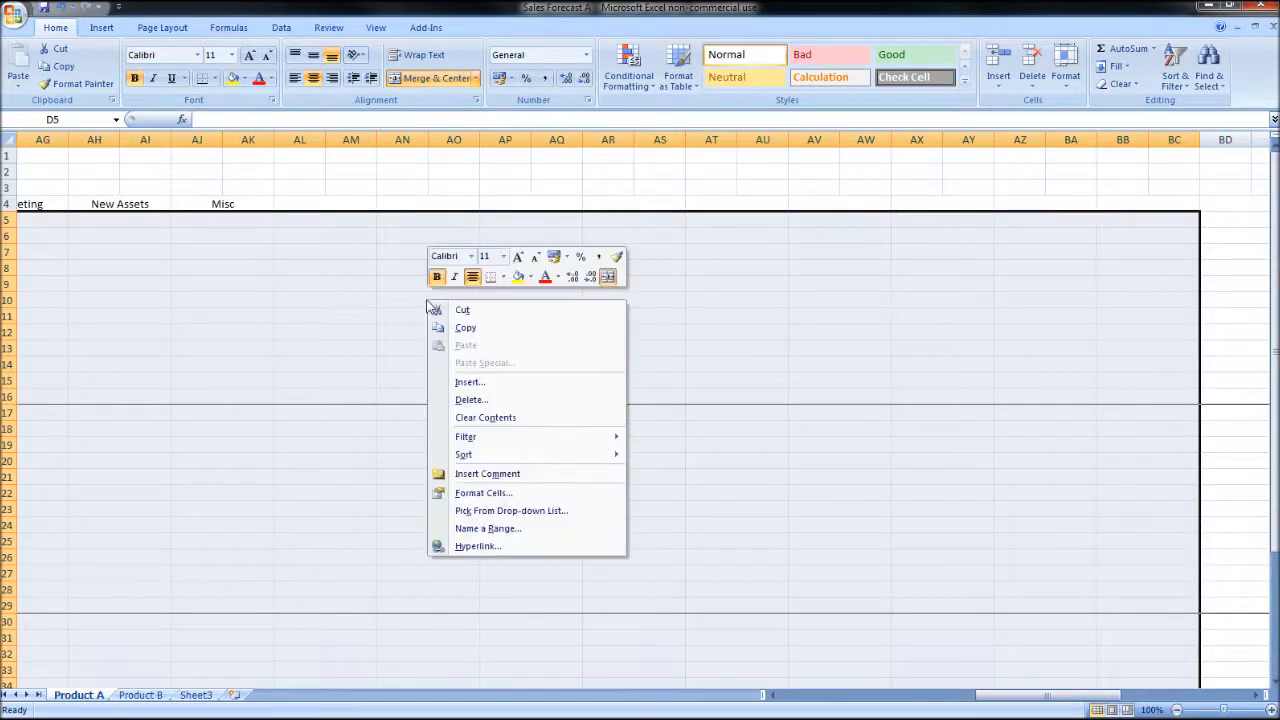
{"action": "left_click", "coordinate": [500, 493]}
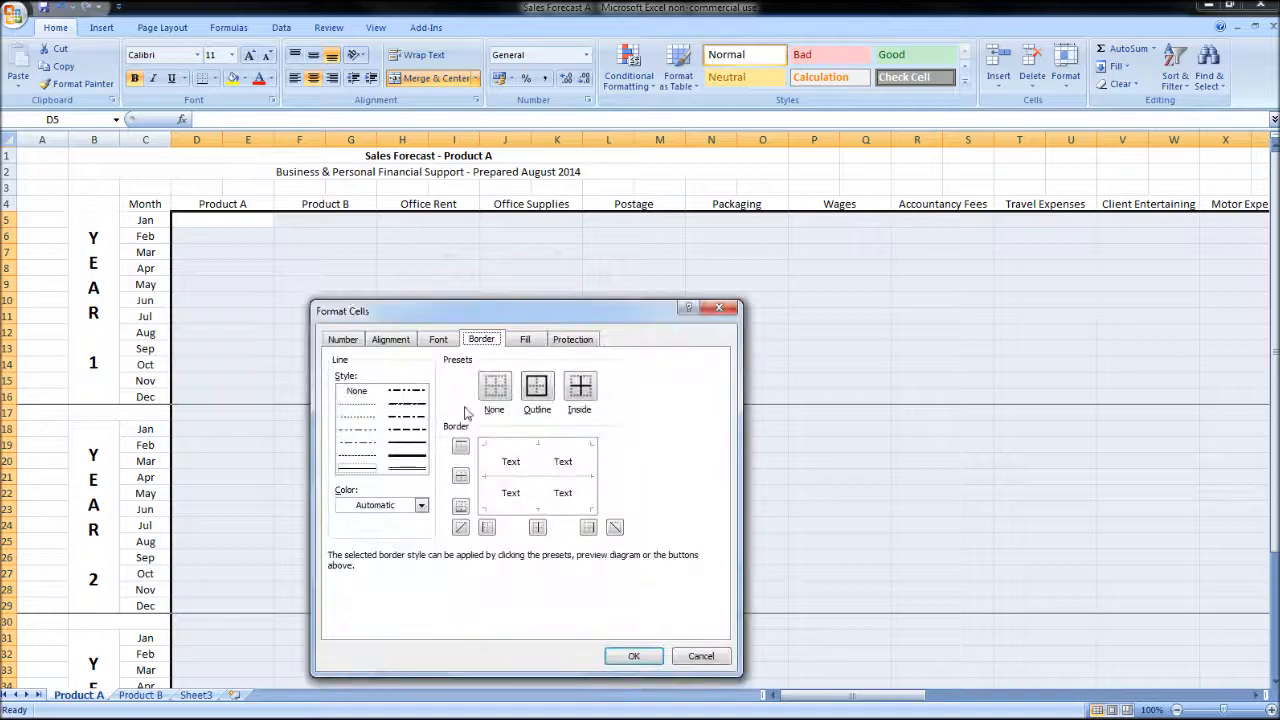
{"action": "left_click", "coordinate": [343, 339]}
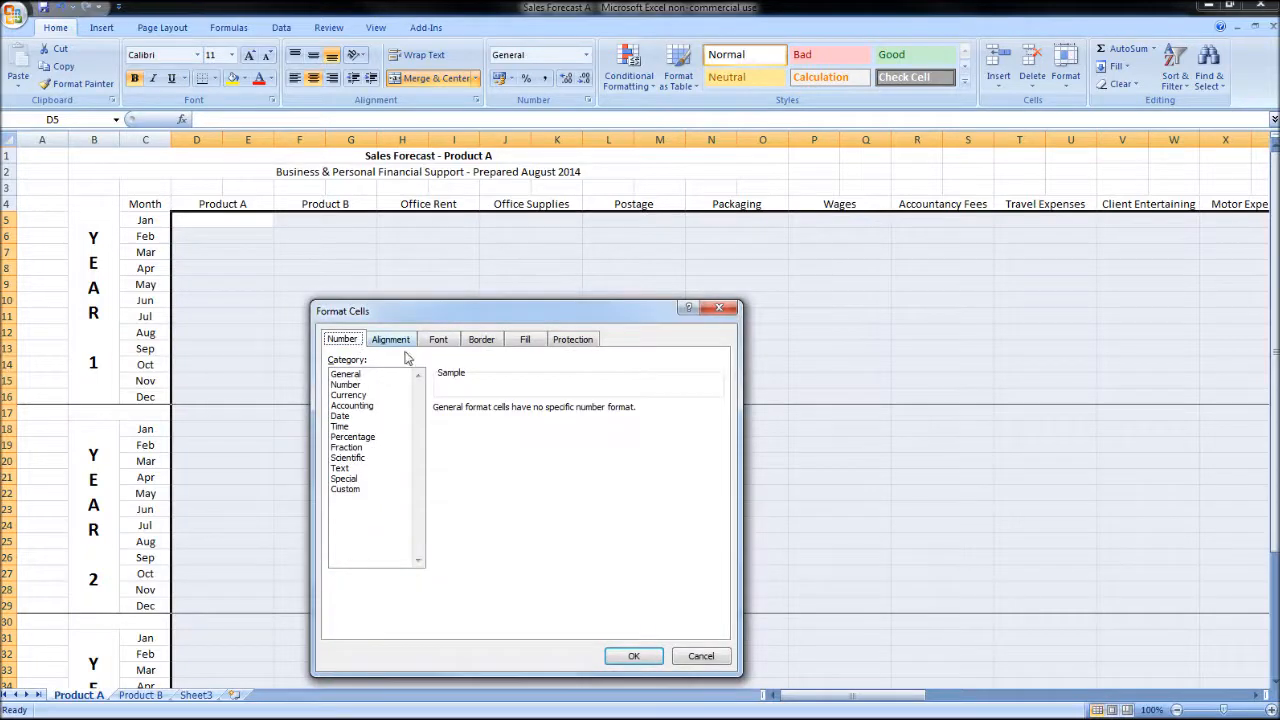
{"action": "left_click", "coordinate": [370, 395]}
{"action": "left_click", "coordinate": [580, 430]}
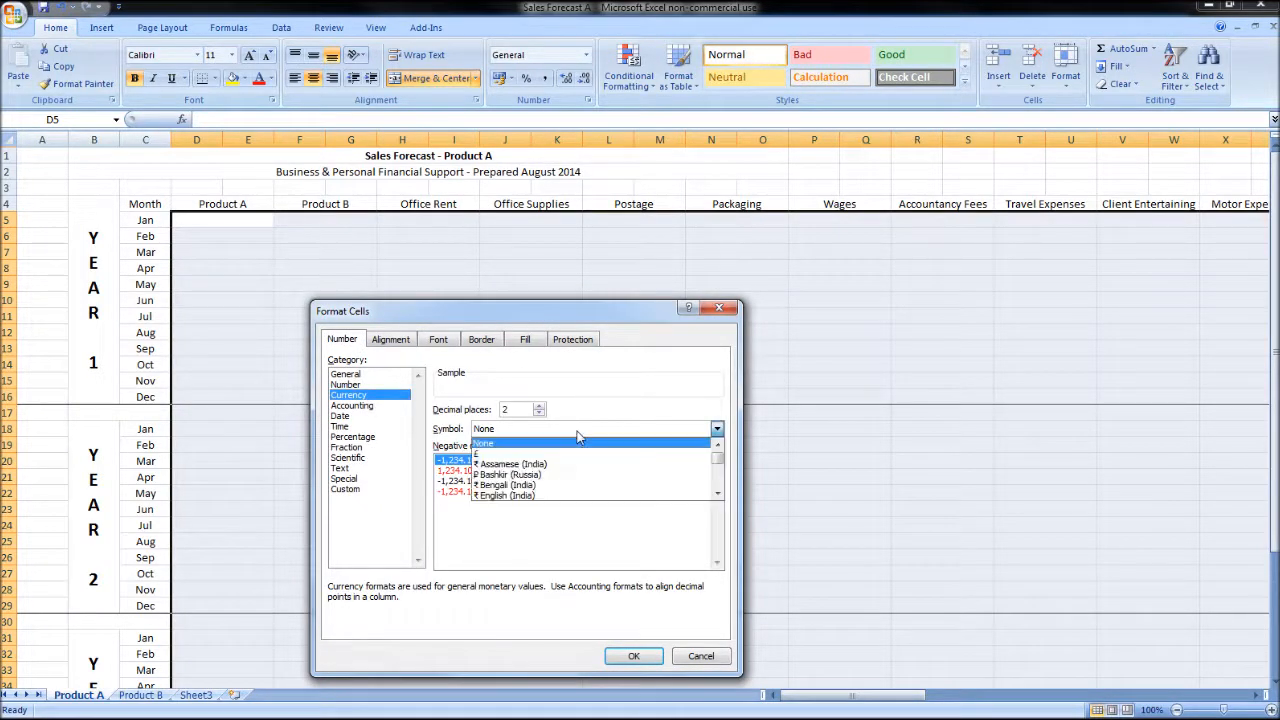
{"action": "left_click", "coordinate": [551, 455]}
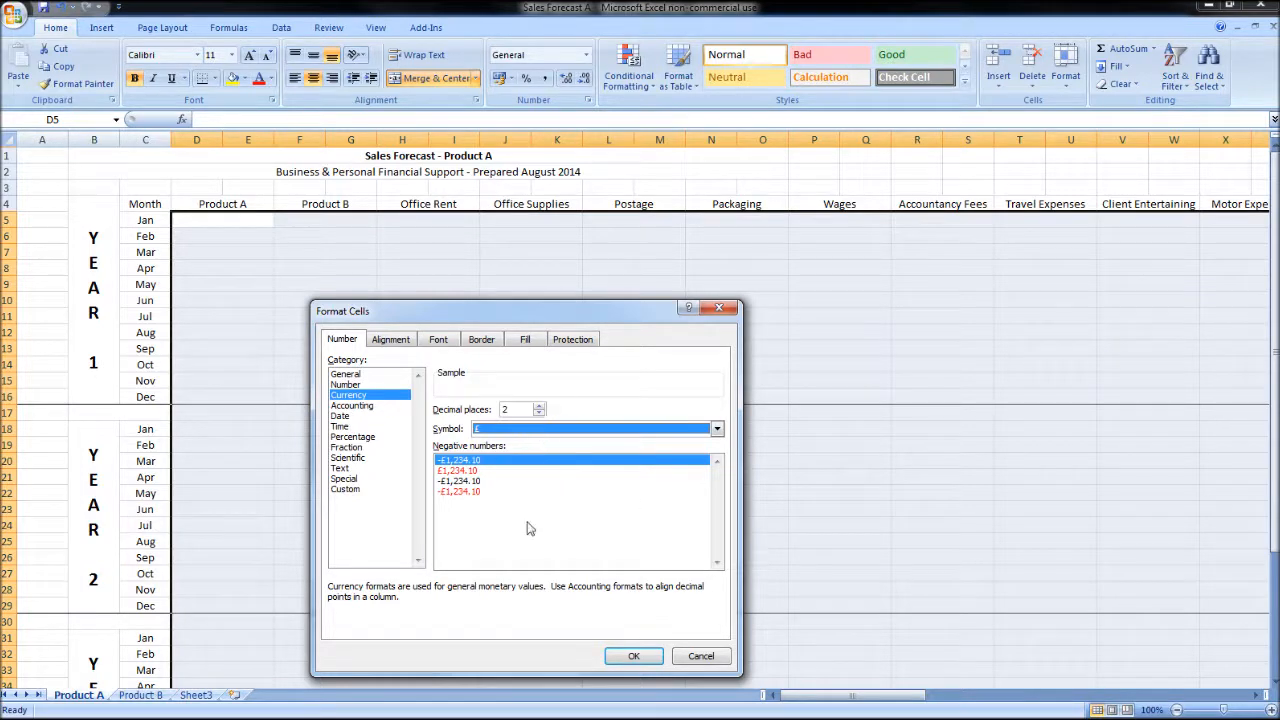
{"action": "left_click", "coordinate": [633, 656]}
{"action": "left_click", "coordinate": [287, 204]}
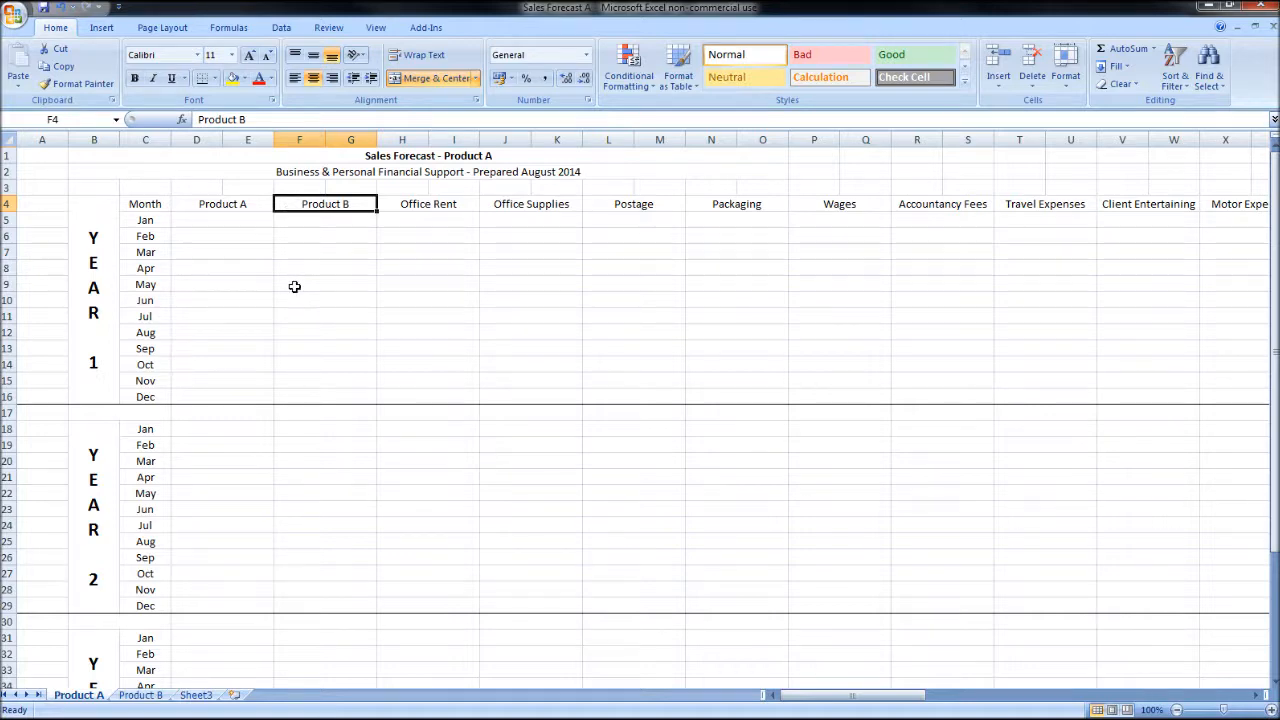
Step: Total Year 1's Product A column in D17 with the formula =SUM(D5:E16)
{"action": "left_click", "coordinate": [252, 412]}
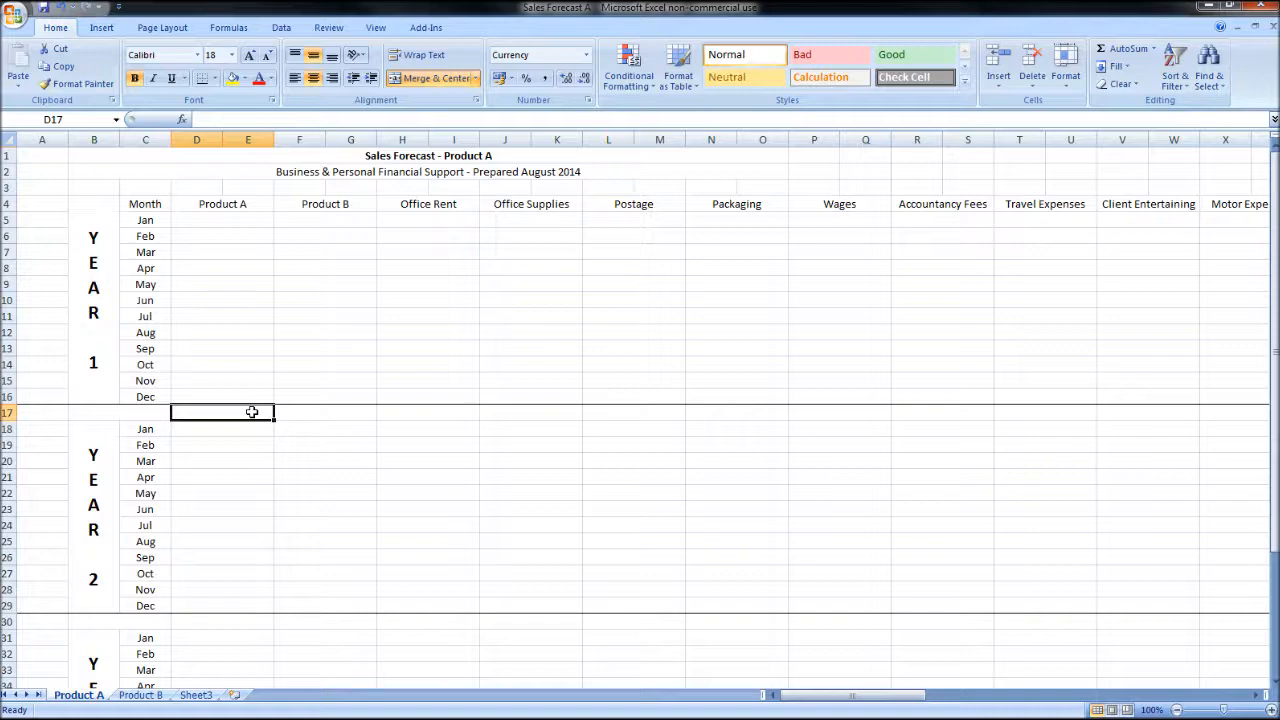
{"action": "type", "text": "=su"}
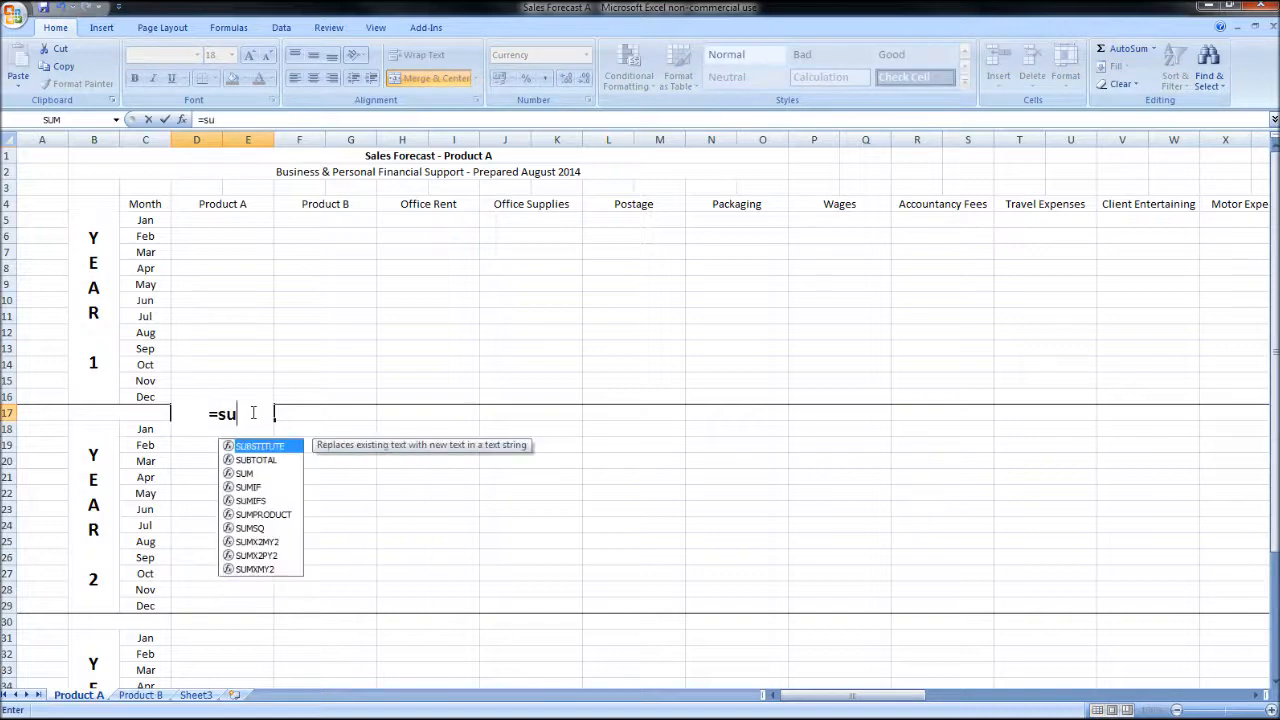
{"action": "type", "text": "m("}
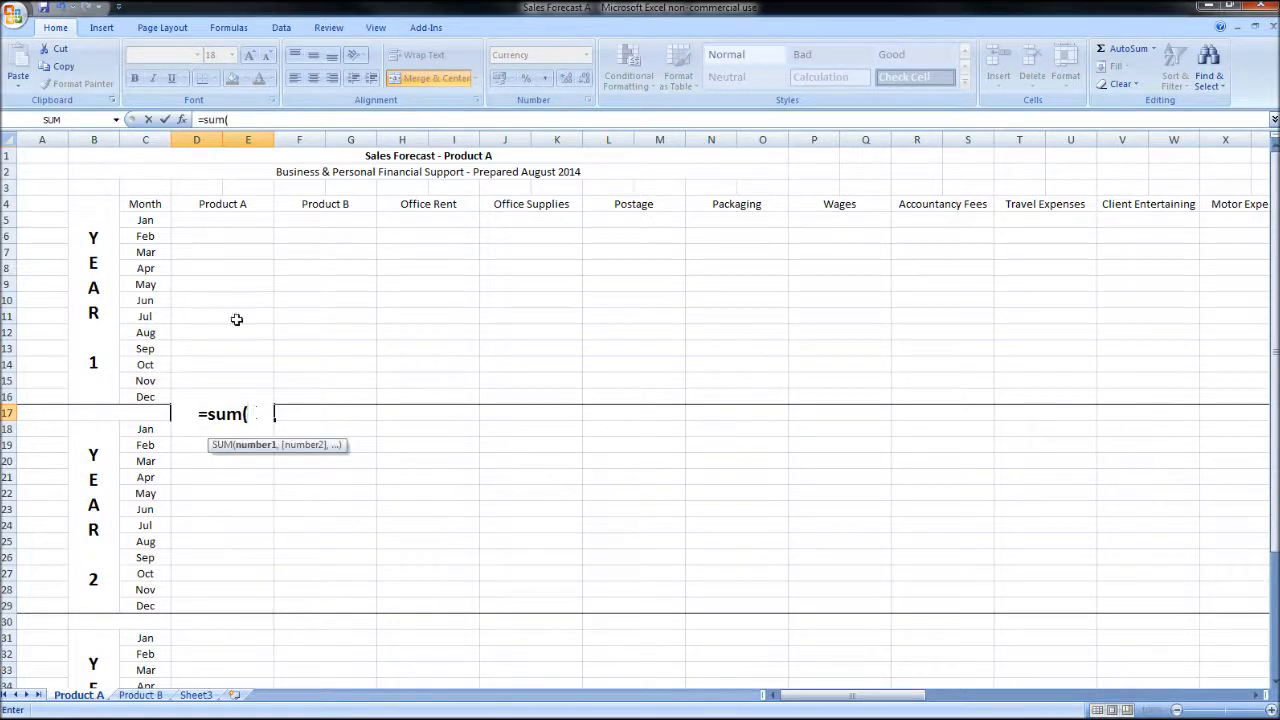
{"action": "left_click", "coordinate": [230, 219]}
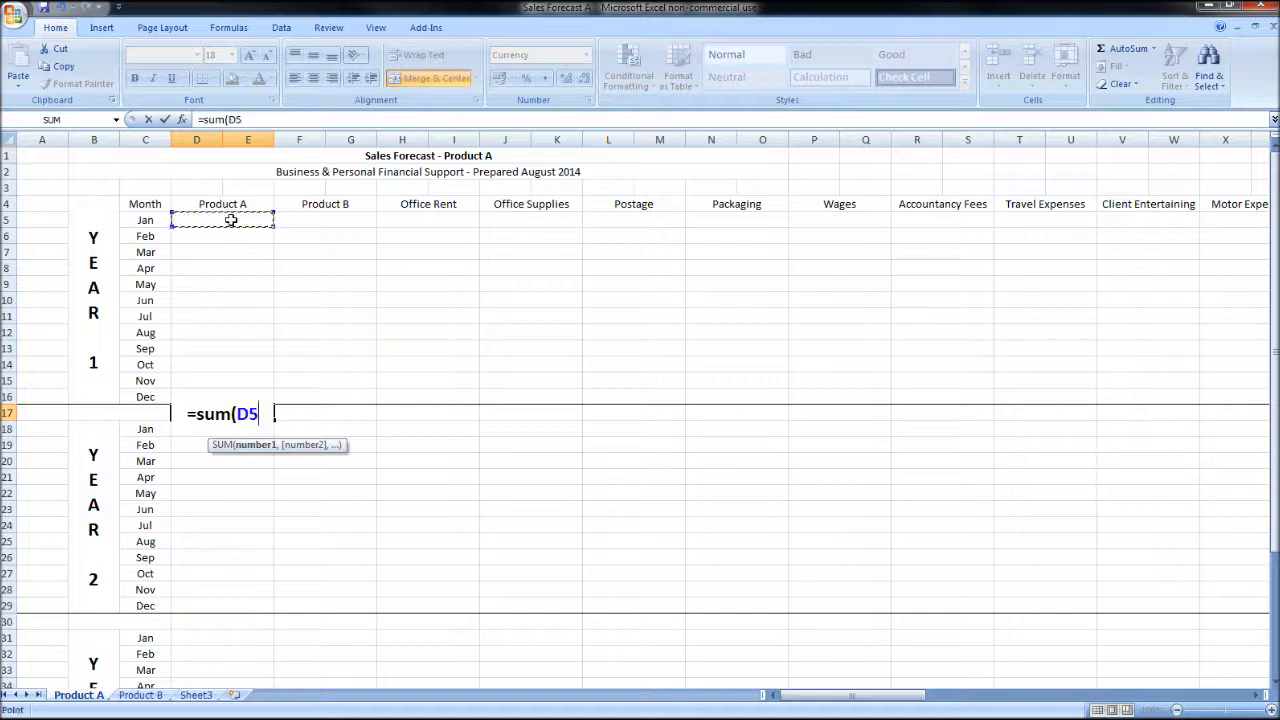
{"action": "left_click_drag", "start_coordinate": [229, 217], "coordinate": [244, 395]}
{"action": "type", "text": ")"}
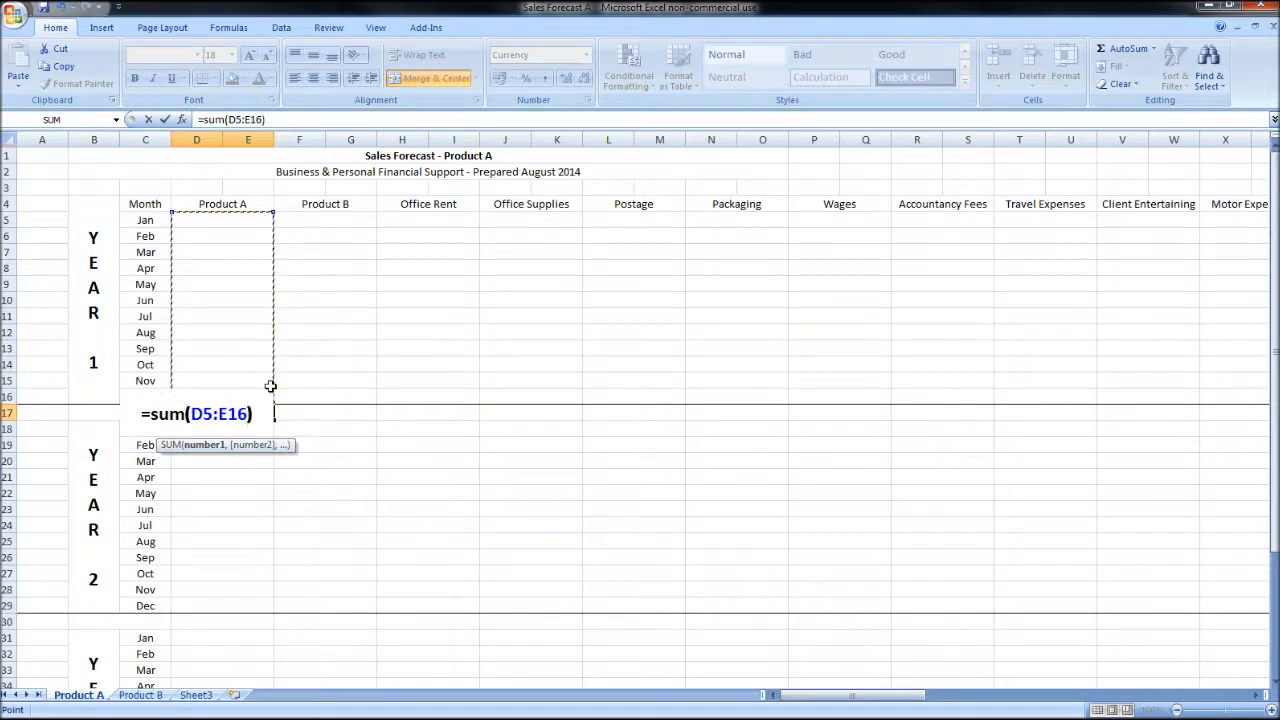
{"action": "key", "text": "Return"}
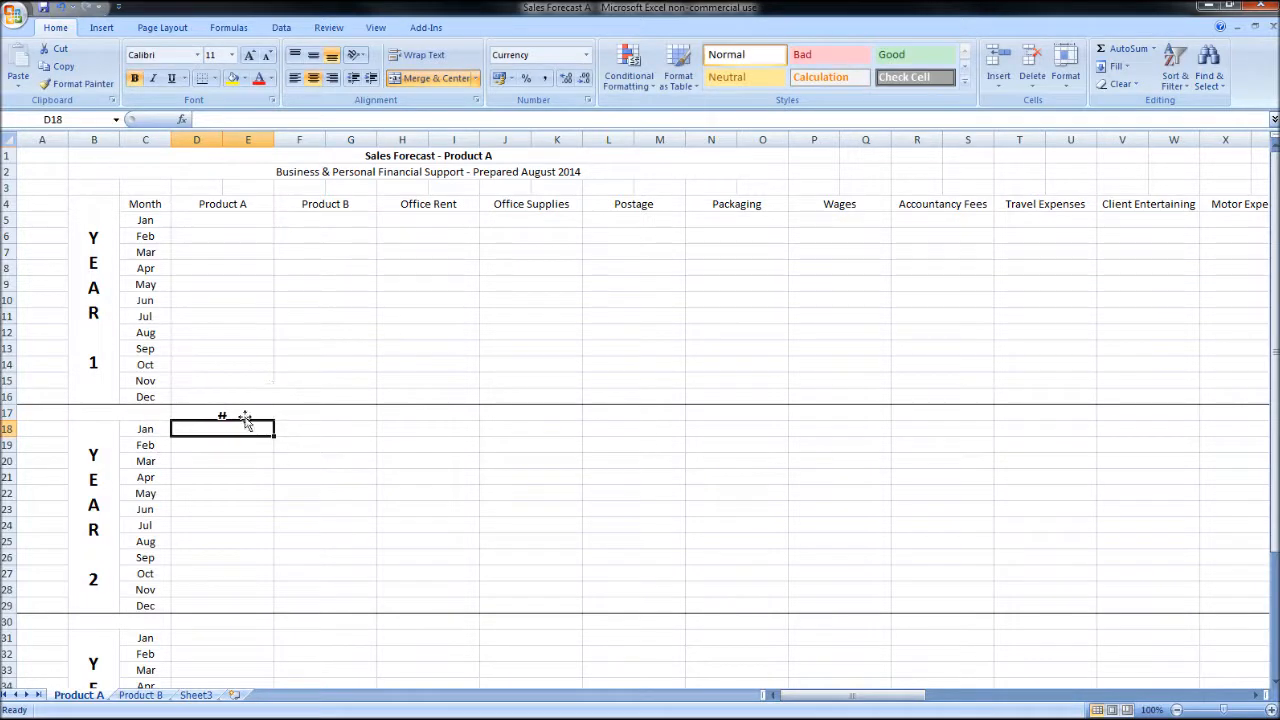
Step: Fill the Year 1 total formula from D17 across to the Misc column and set the row's totals to font size 11
{"action": "left_click", "coordinate": [246, 416]}
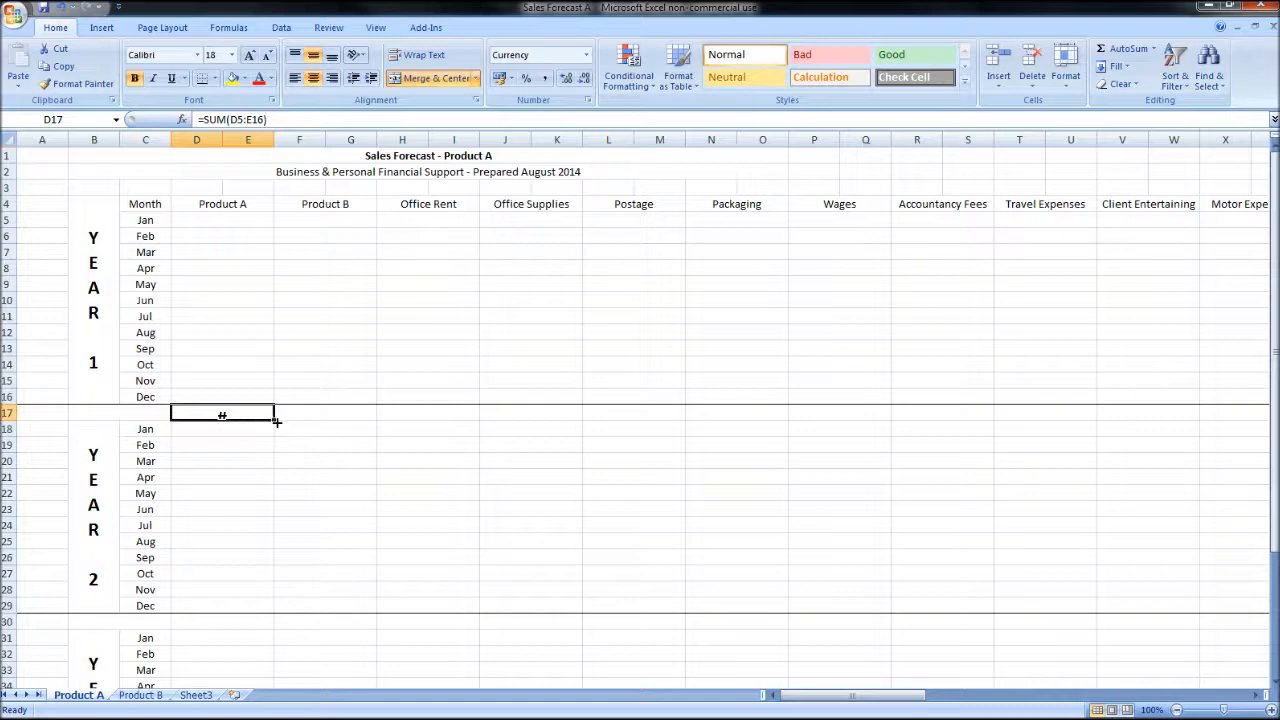
{"action": "left_click_drag", "start_coordinate": [276, 421], "coordinate": [997, 430]}
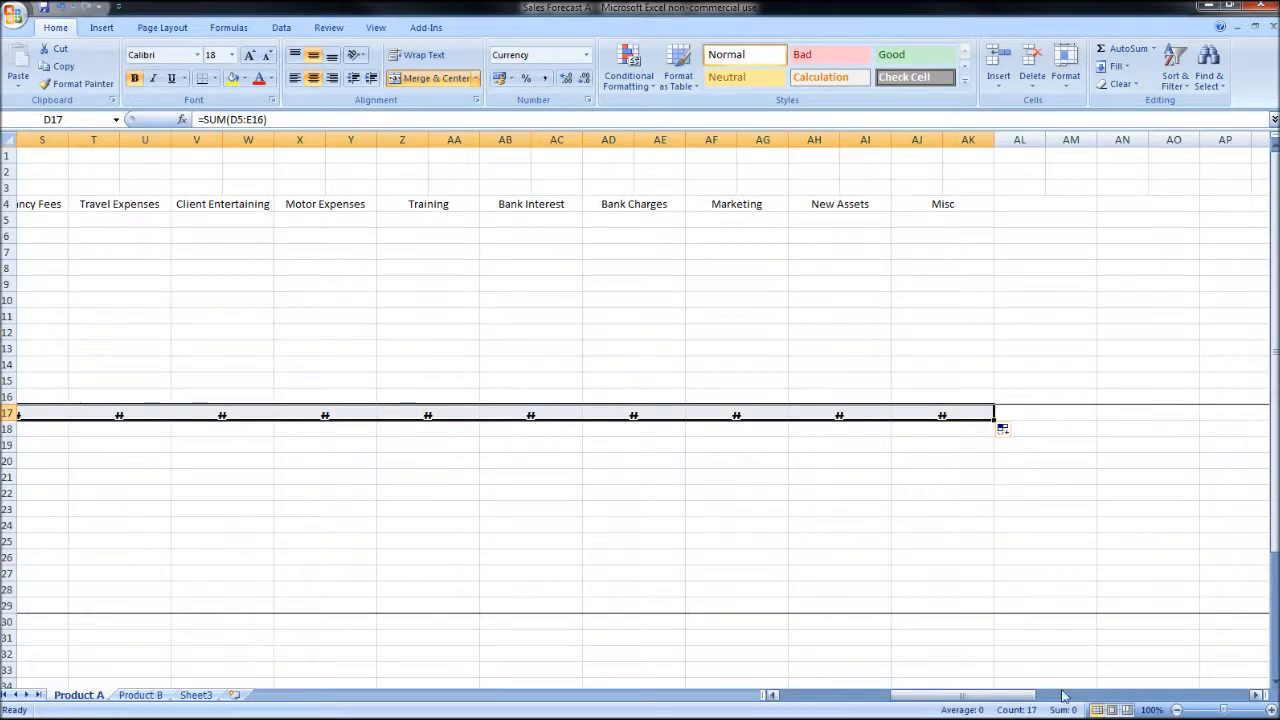
{"action": "left_click_drag", "start_coordinate": [958, 698], "coordinate": [849, 700]}
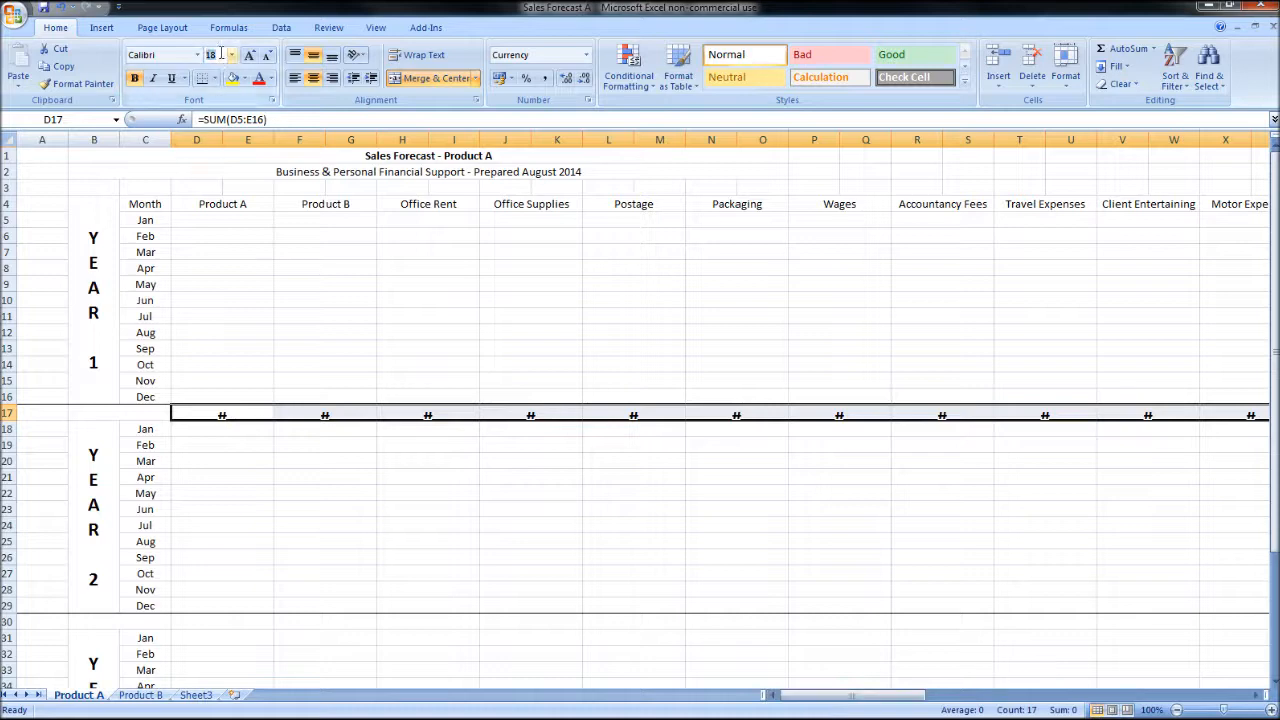
{"action": "type", "text": "11"}
{"action": "key", "text": "Return"}
Step: Total Year 2's Product A column in D30 with the formula =SUM(D18:E29)
{"action": "scroll", "coordinate": [294, 491], "scroll_direction": "down", "scroll_amount": 3}
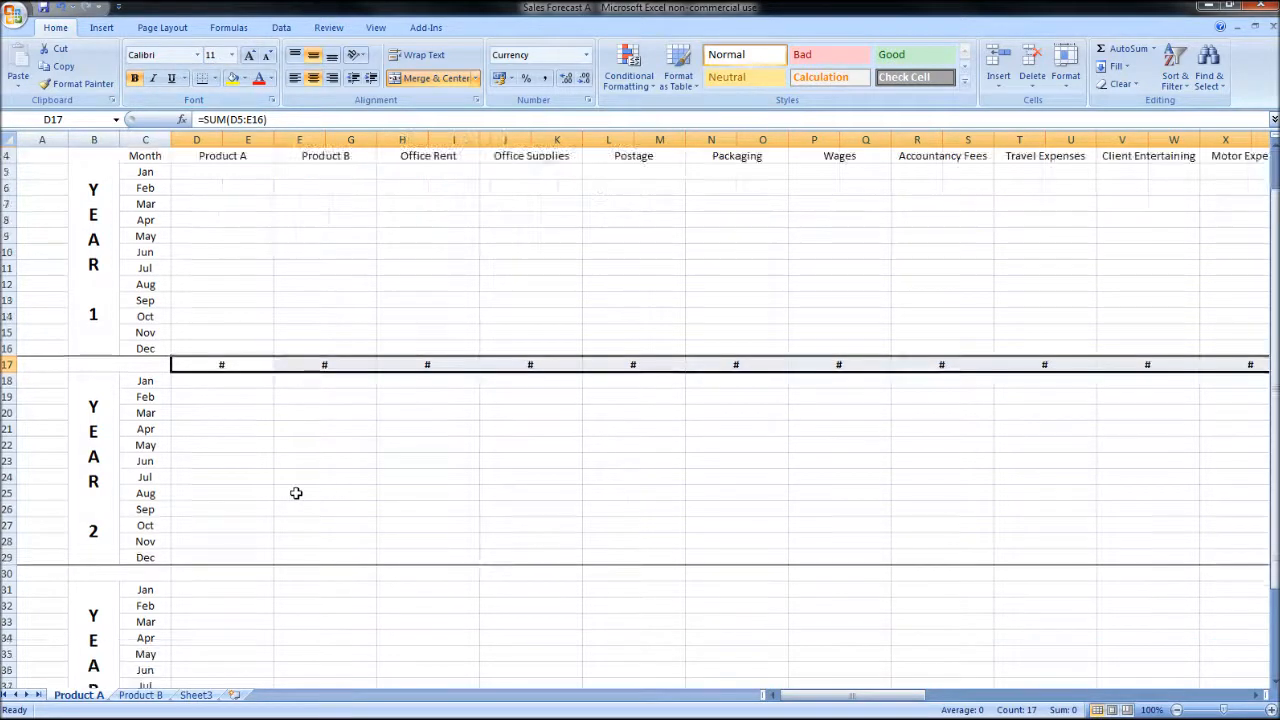
{"action": "left_click", "coordinate": [268, 472]}
{"action": "type", "text": "="}
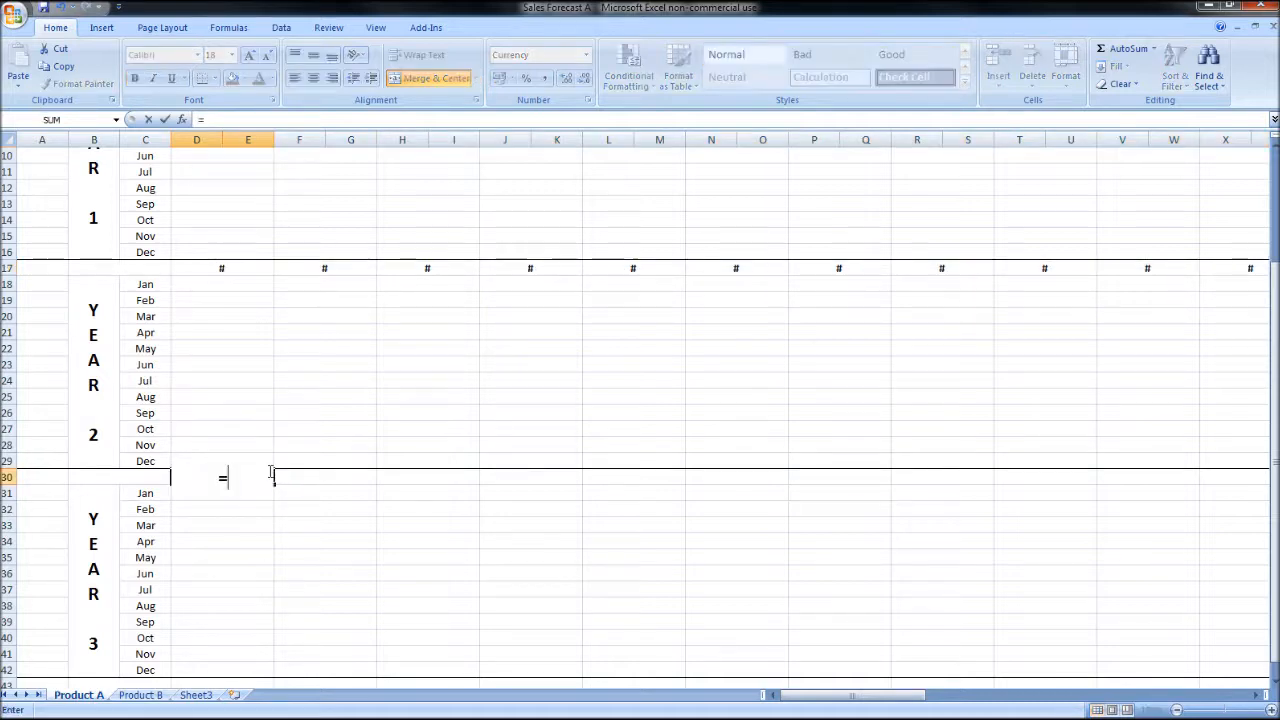
{"action": "type", "text": "sum("}
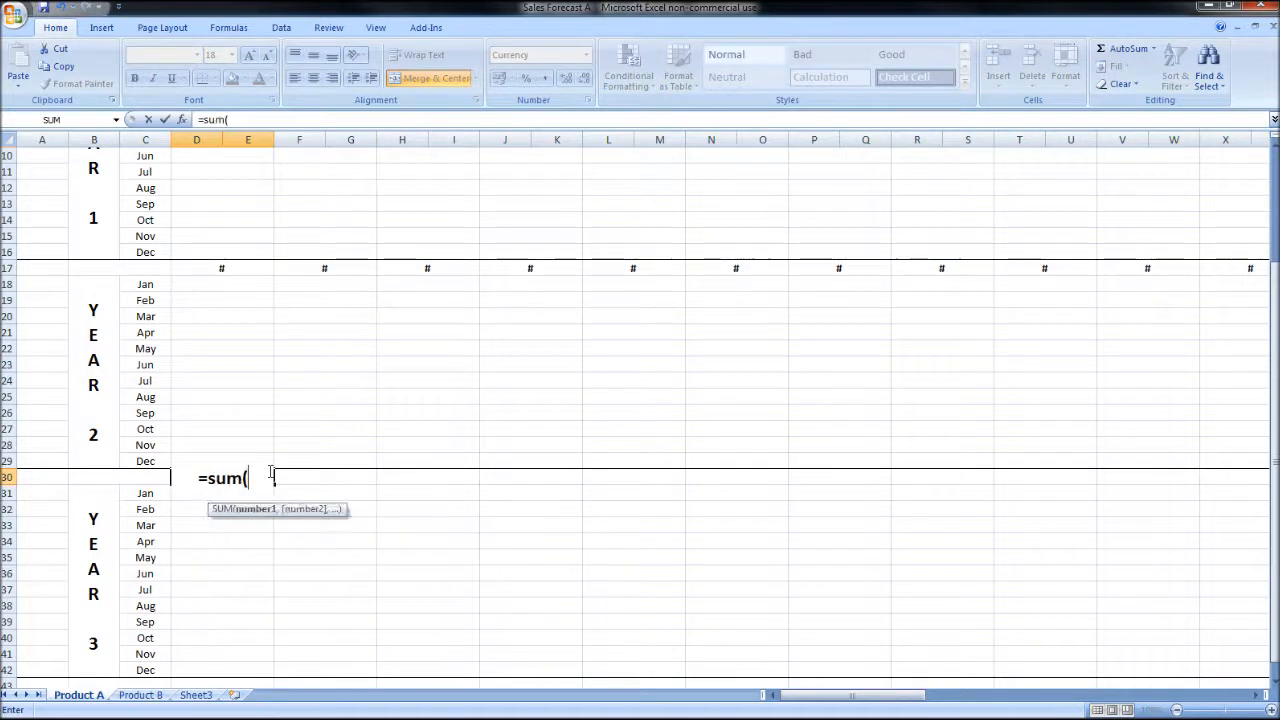
{"action": "left_click_drag", "start_coordinate": [214, 284], "coordinate": [241, 463]}
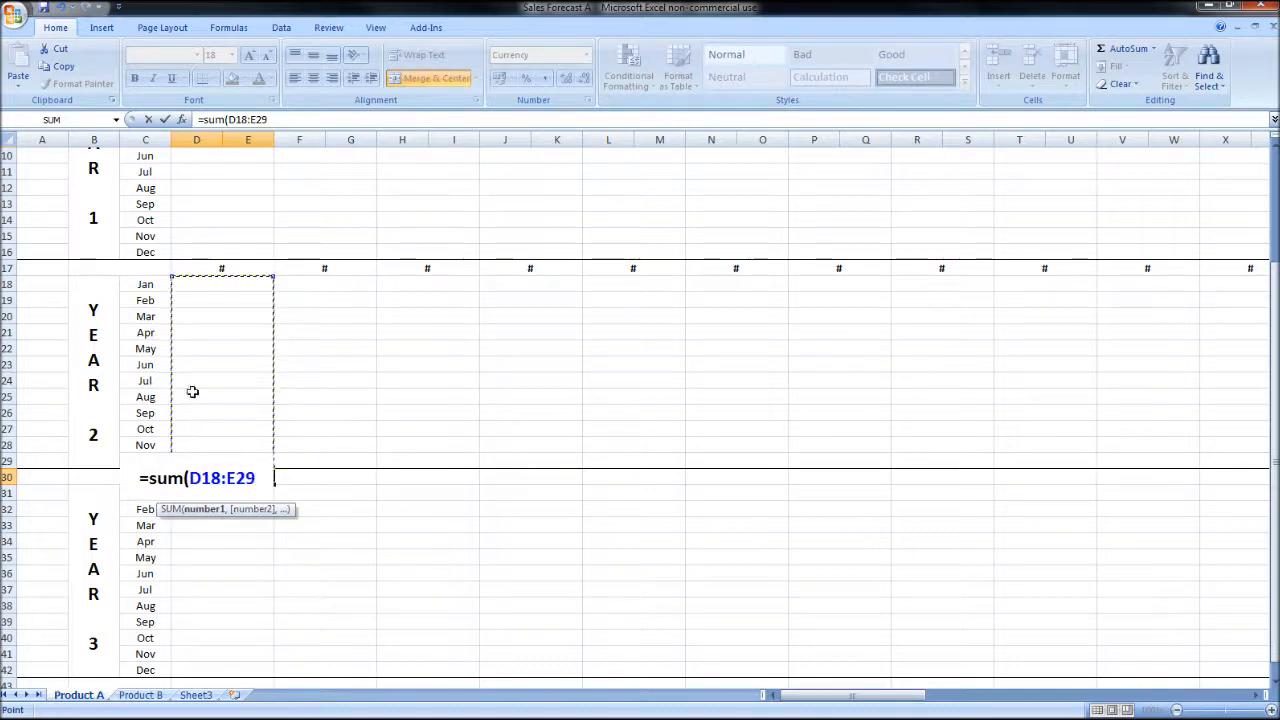
{"action": "type", "text": ")"}
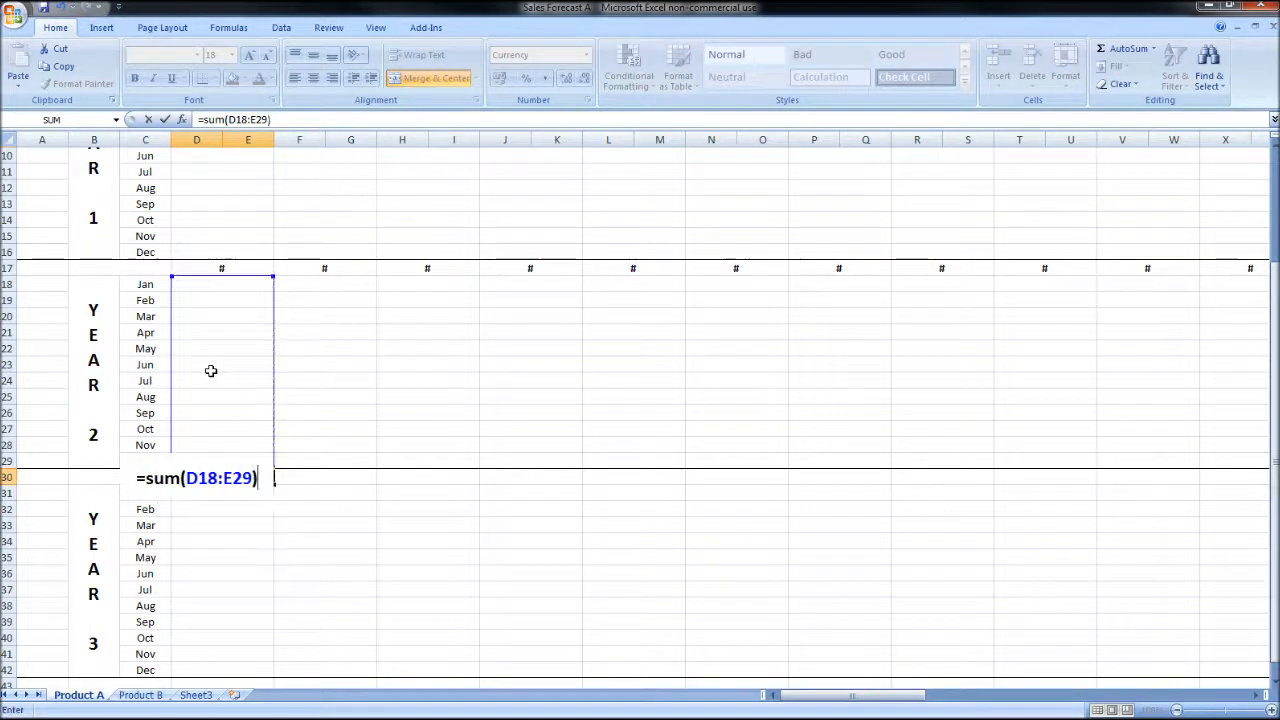
{"action": "key", "text": "Return"}
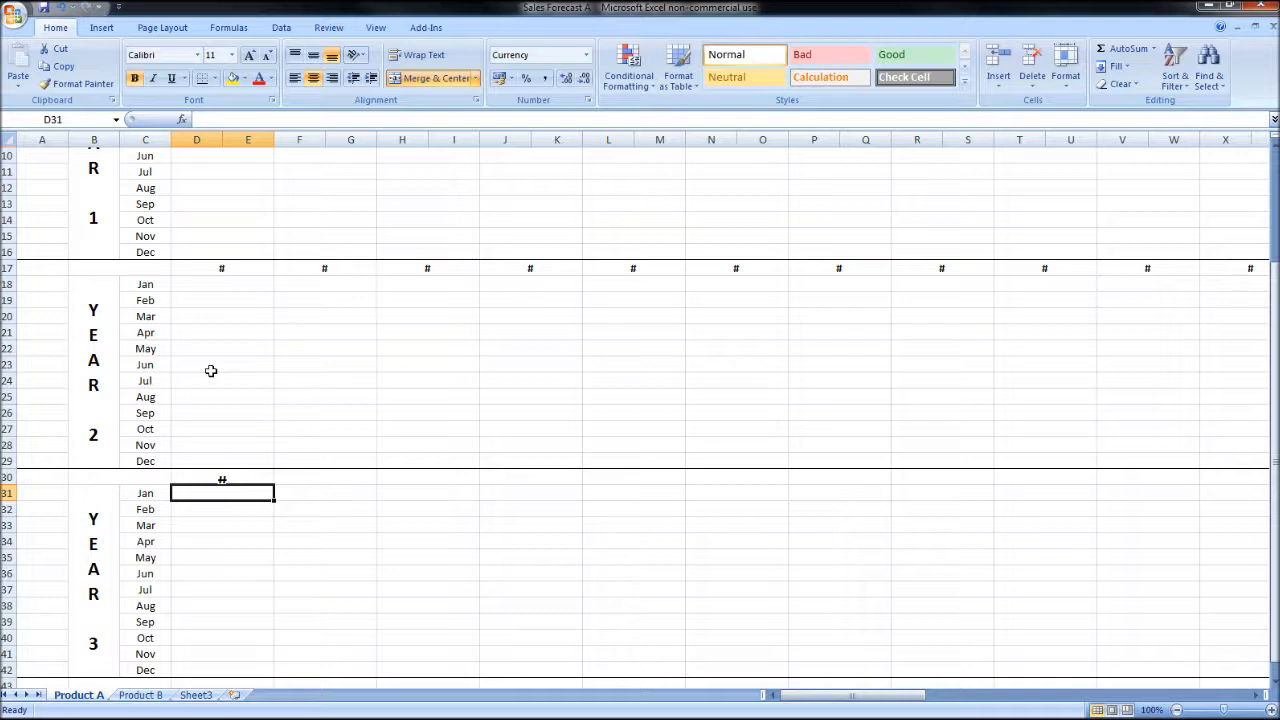
Step: Fill the Year 2 total formula from D30 across to the Misc column and set those totals to font size 11
{"action": "left_click", "coordinate": [262, 476]}
{"action": "left_click_drag", "start_coordinate": [275, 484], "coordinate": [910, 477]}
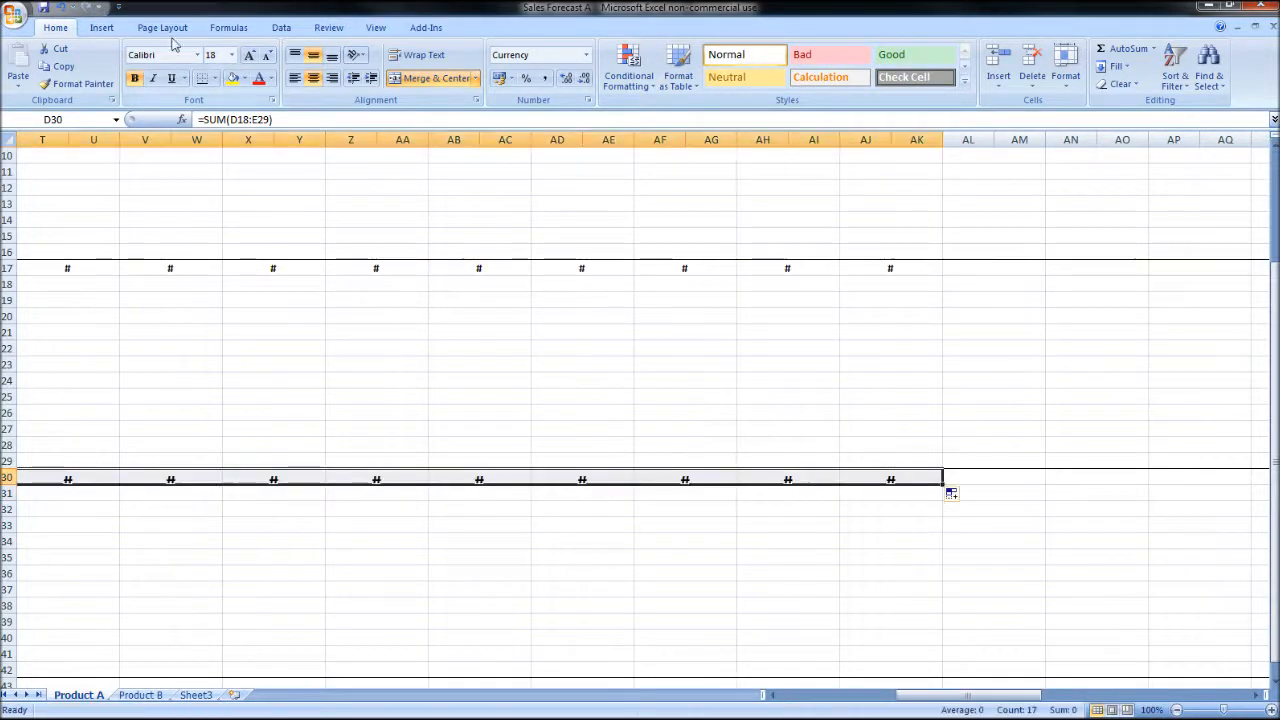
{"action": "type", "text": "11"}
{"action": "key", "text": "Return"}
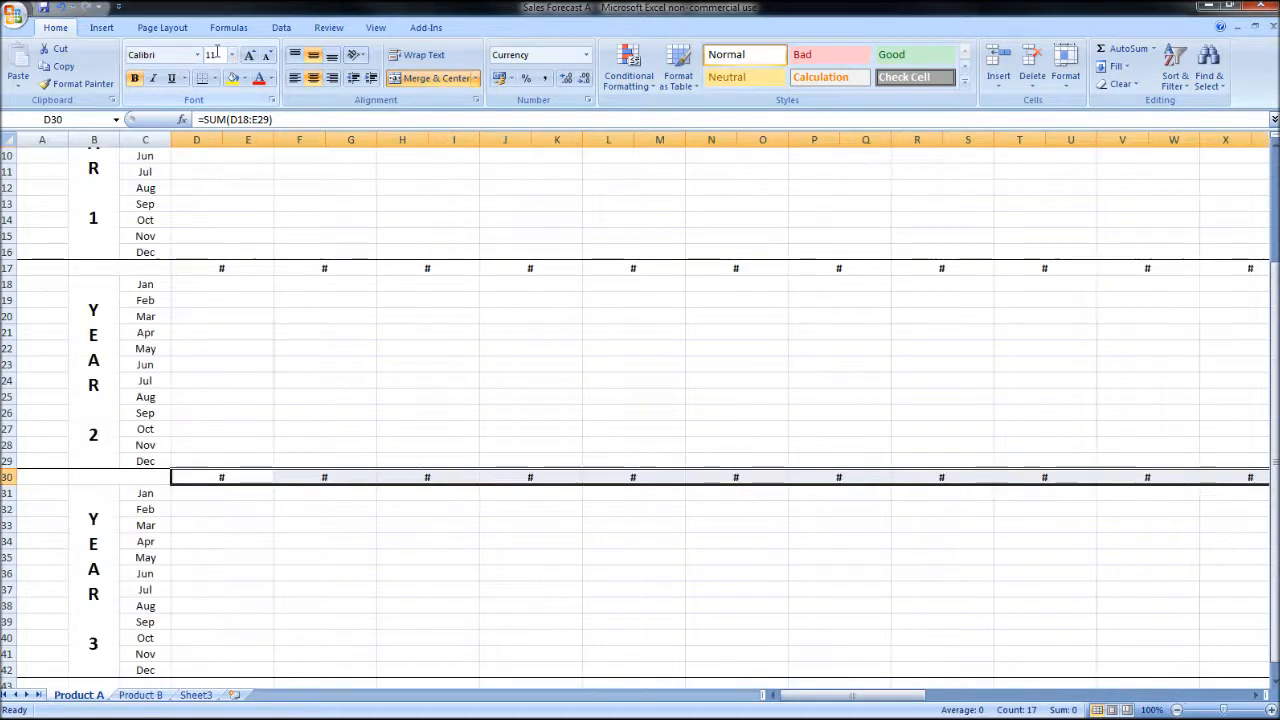
Step: Total Year 3's Product A column in D43 with the formula =SUM(D31:E42)
{"action": "scroll", "coordinate": [366, 383], "scroll_direction": "down", "scroll_amount": 4}
{"action": "left_click", "coordinate": [241, 487]}
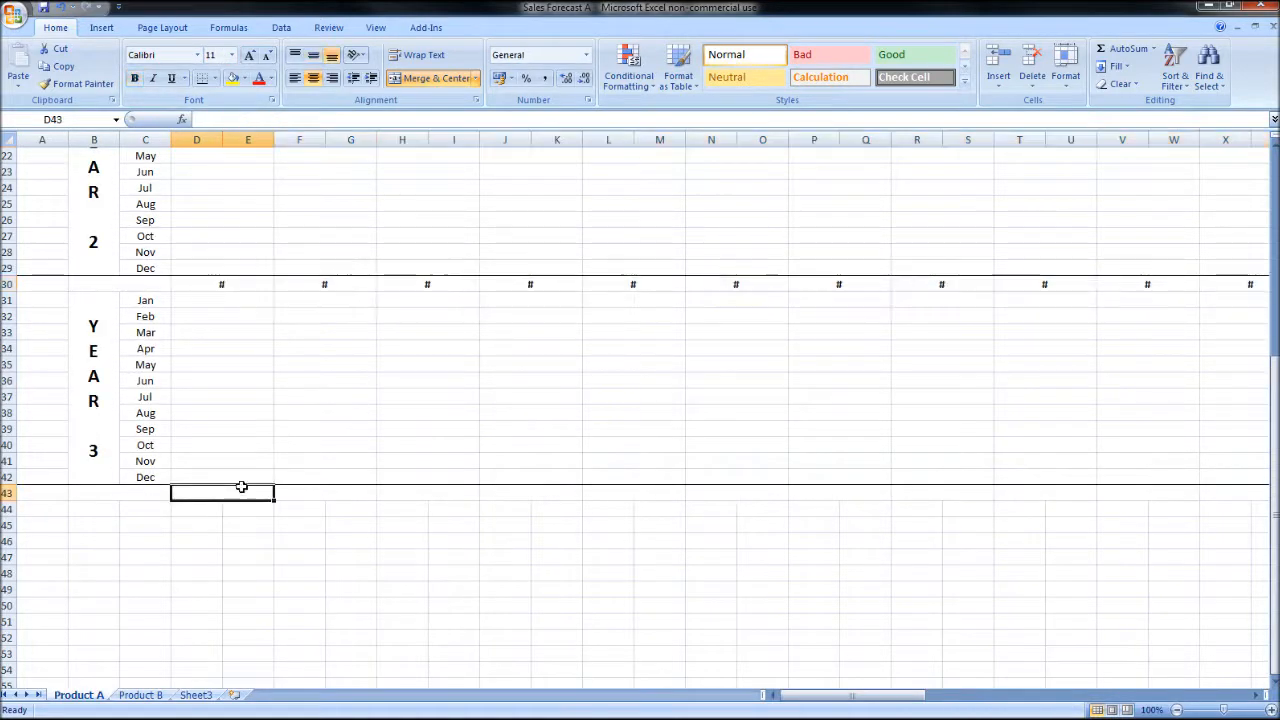
{"action": "type", "text": "=su"}
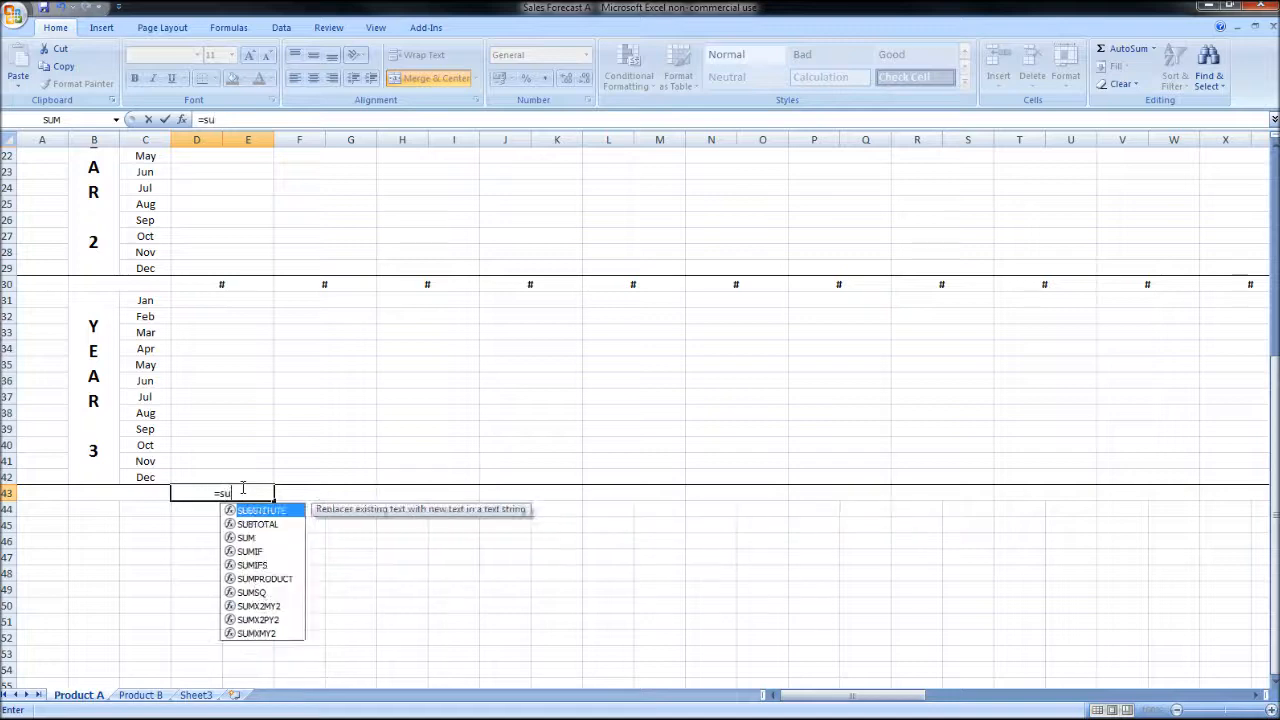
{"action": "type", "text": "m("}
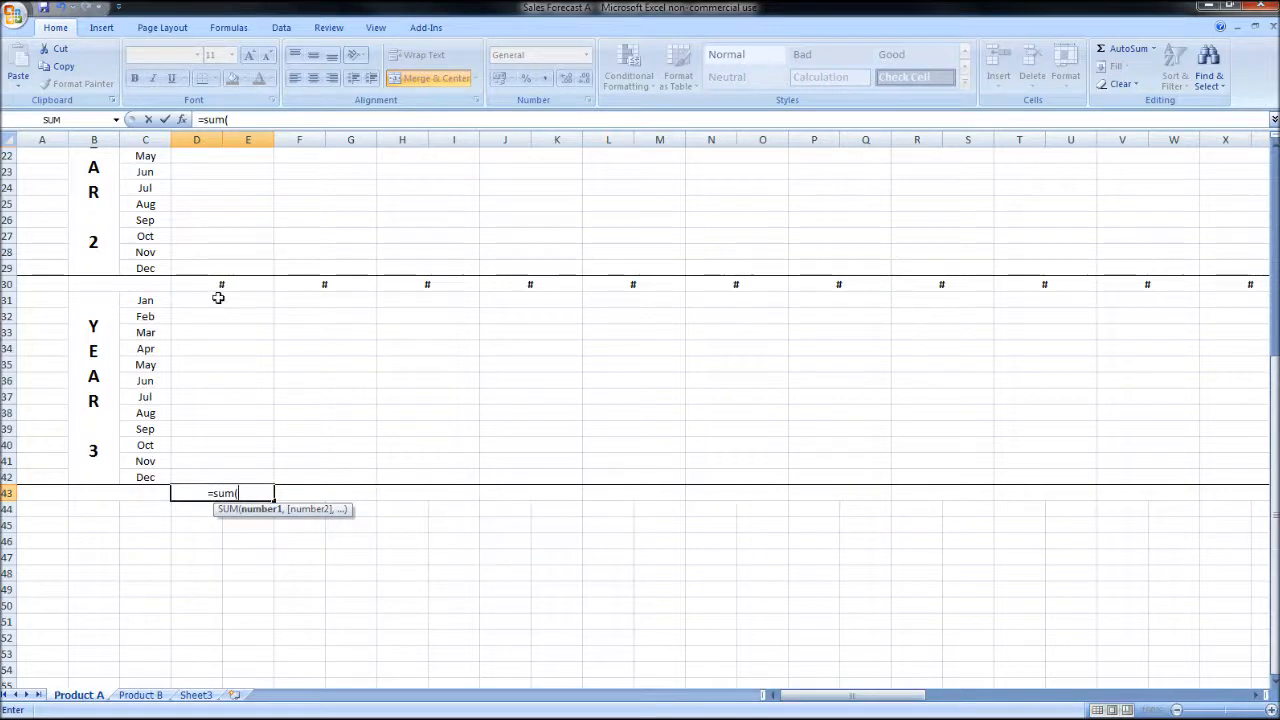
{"action": "left_click_drag", "start_coordinate": [218, 297], "coordinate": [237, 472]}
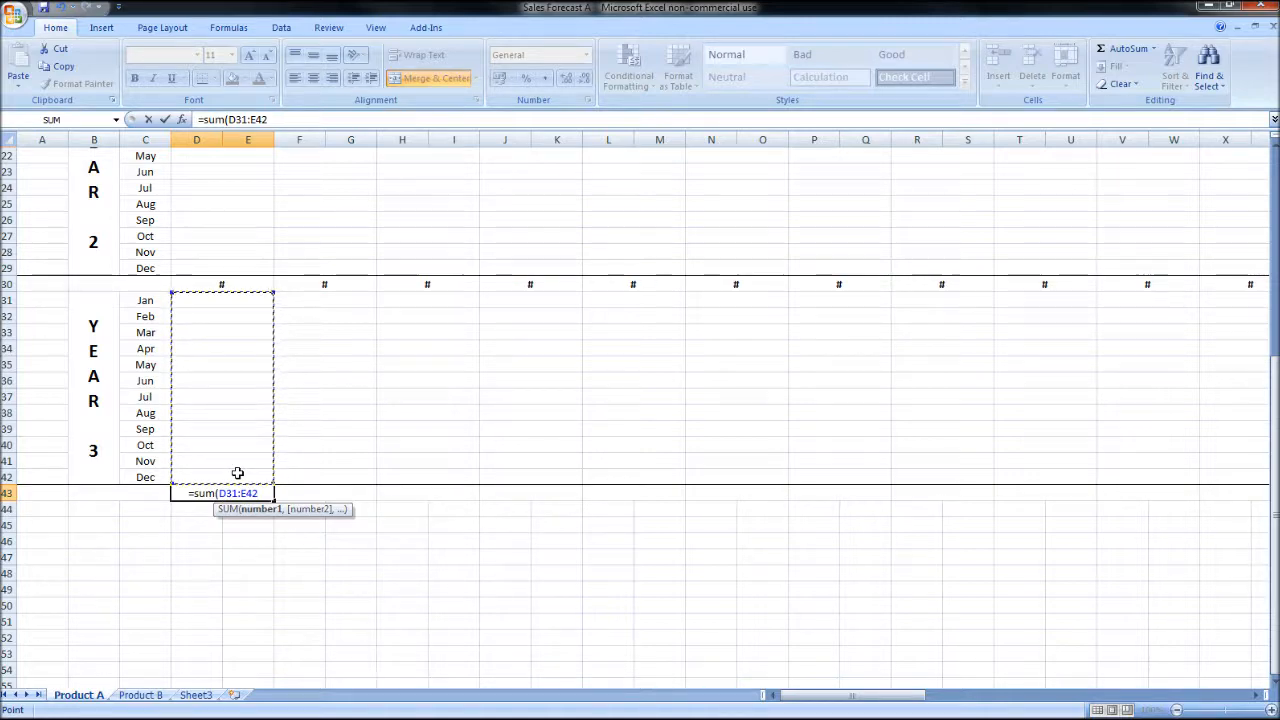
{"action": "type", "text": ")"}
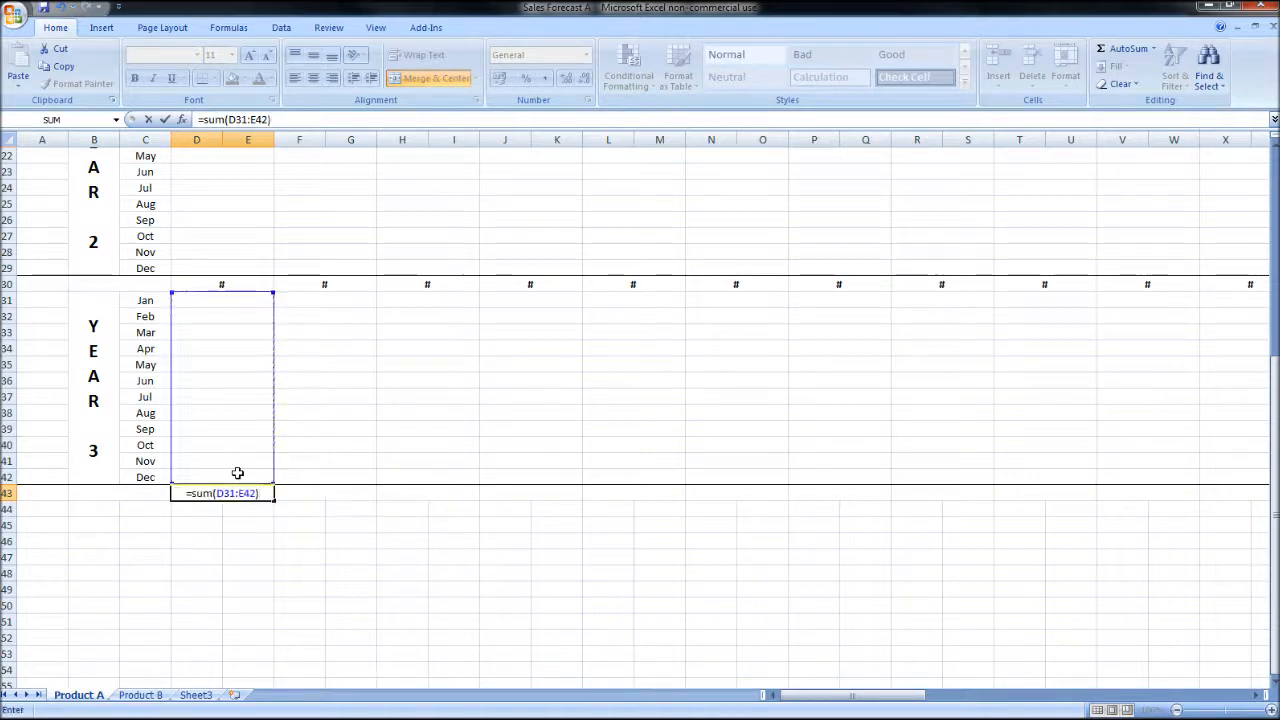
{"action": "key", "text": "ctrl+Return"}
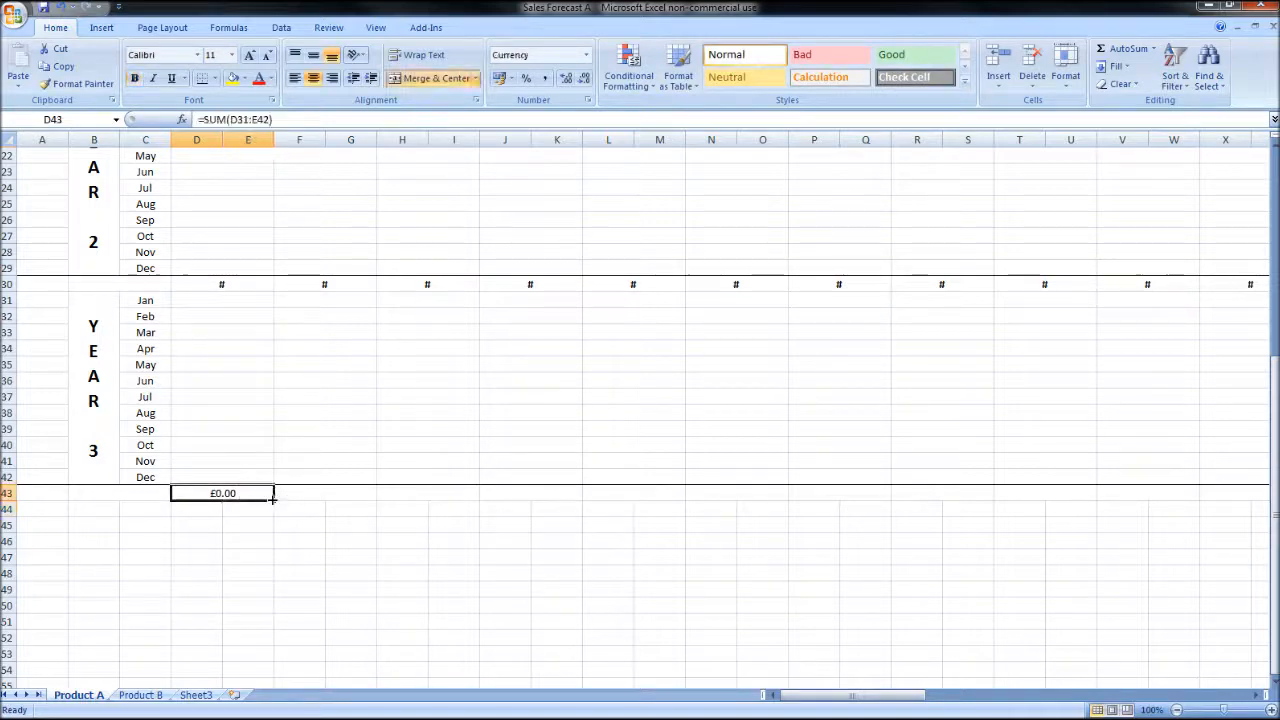
Step: Fill the Year 3 total formula from D43 across to the Misc column
{"action": "left_click_drag", "start_coordinate": [276, 502], "coordinate": [808, 510]}
{"action": "left_click_drag", "start_coordinate": [695, 495], "coordinate": [695, 495]}
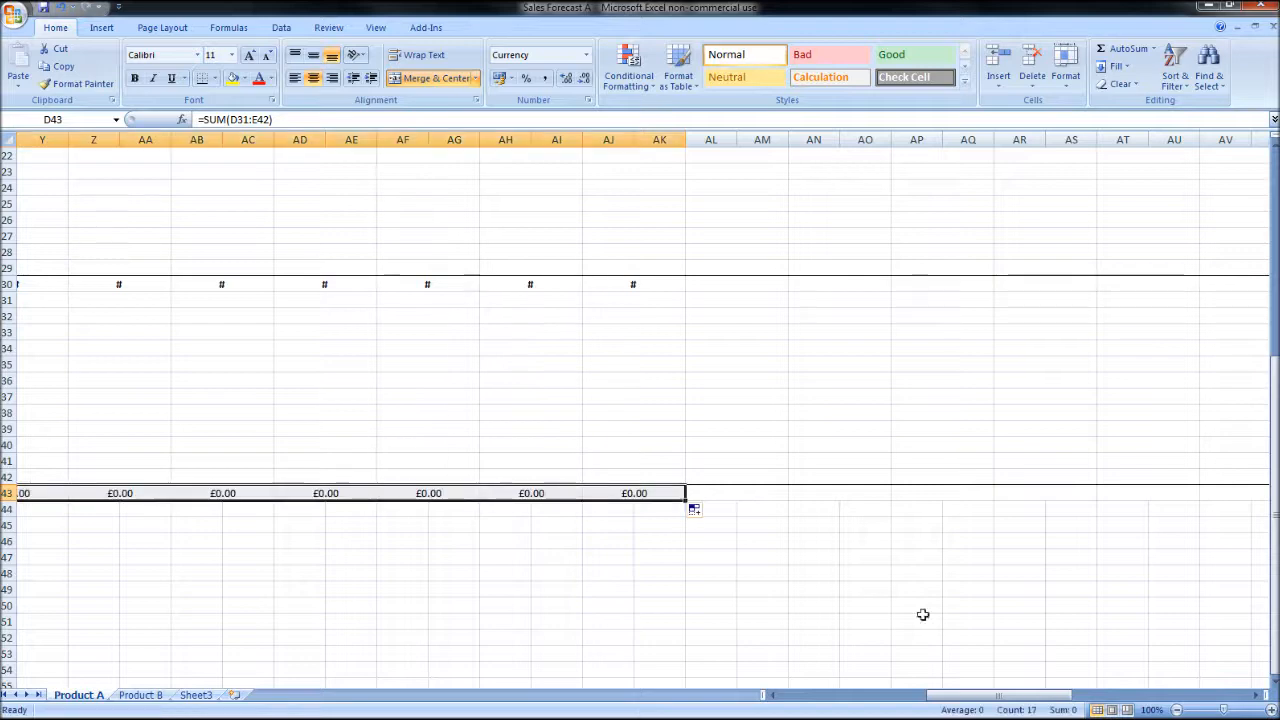
{"action": "left_click_drag", "start_coordinate": [1045, 695], "coordinate": [897, 695]}
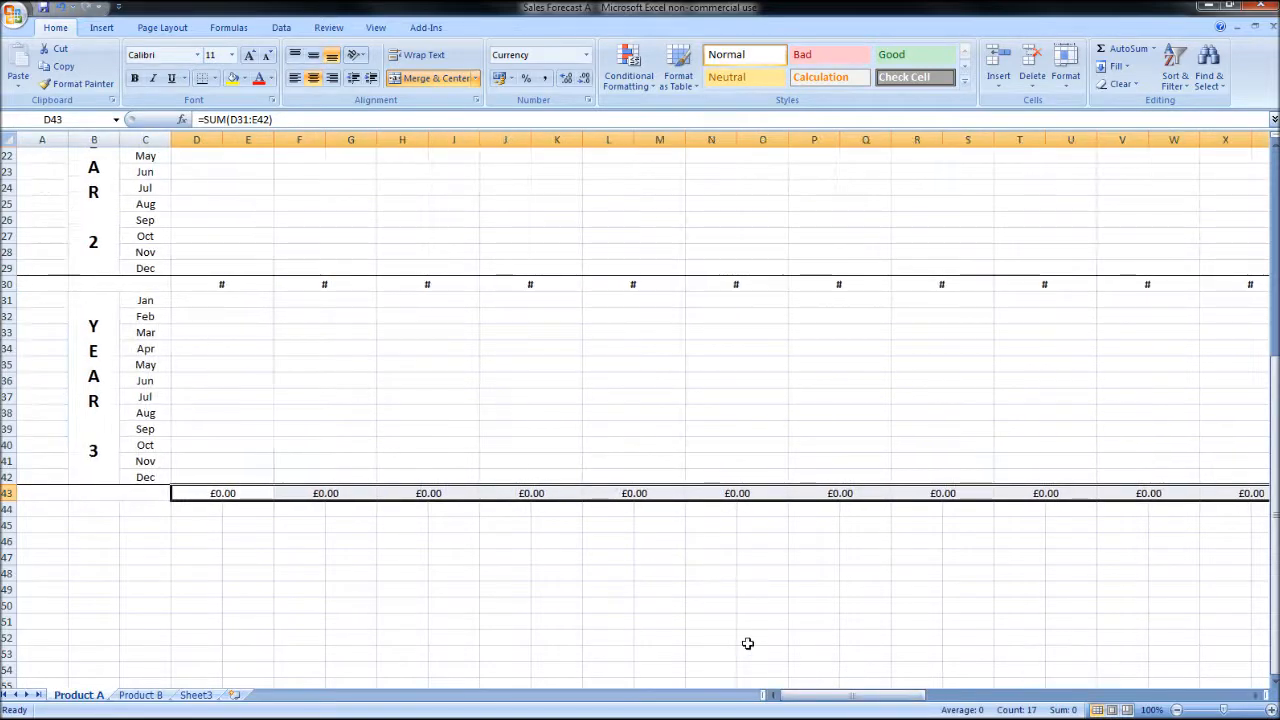
Step: Label the Year 1 total row "Total" in the merged cell B17
{"action": "scroll", "coordinate": [747, 643], "scroll_direction": "up", "scroll_amount": 7}
{"action": "left_click", "coordinate": [133, 410]}
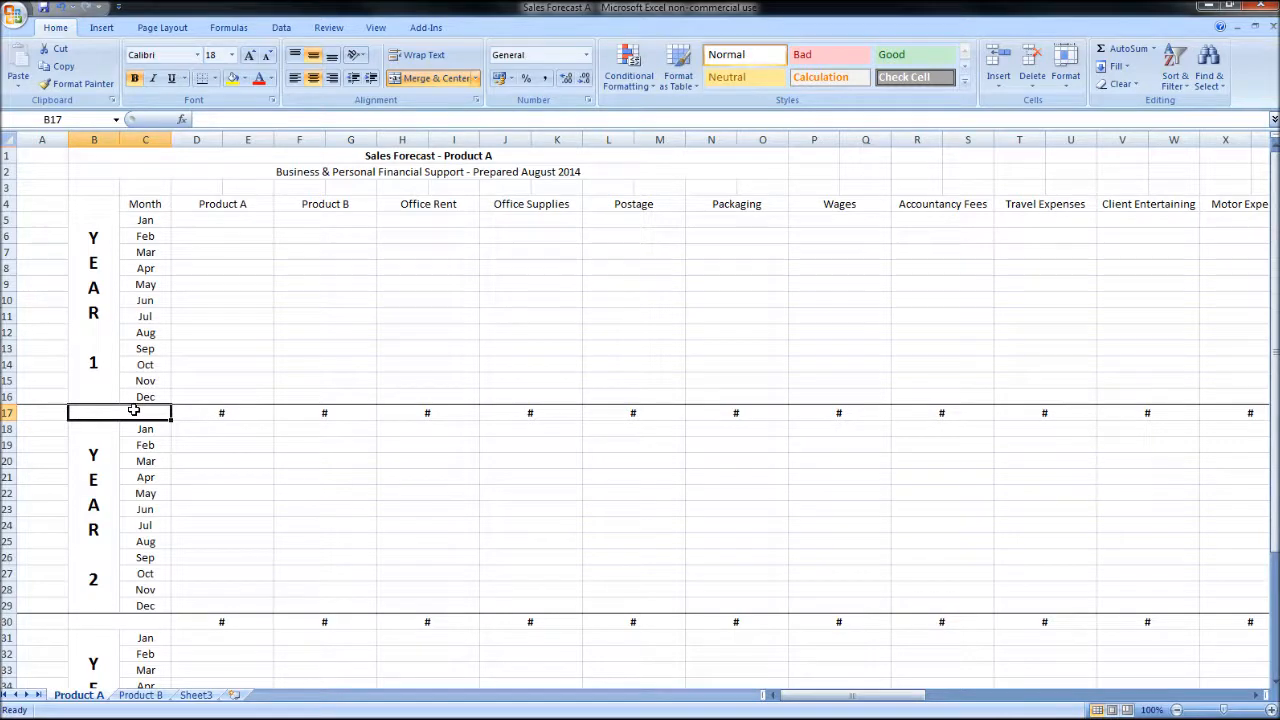
{"action": "type", "text": "Total"}
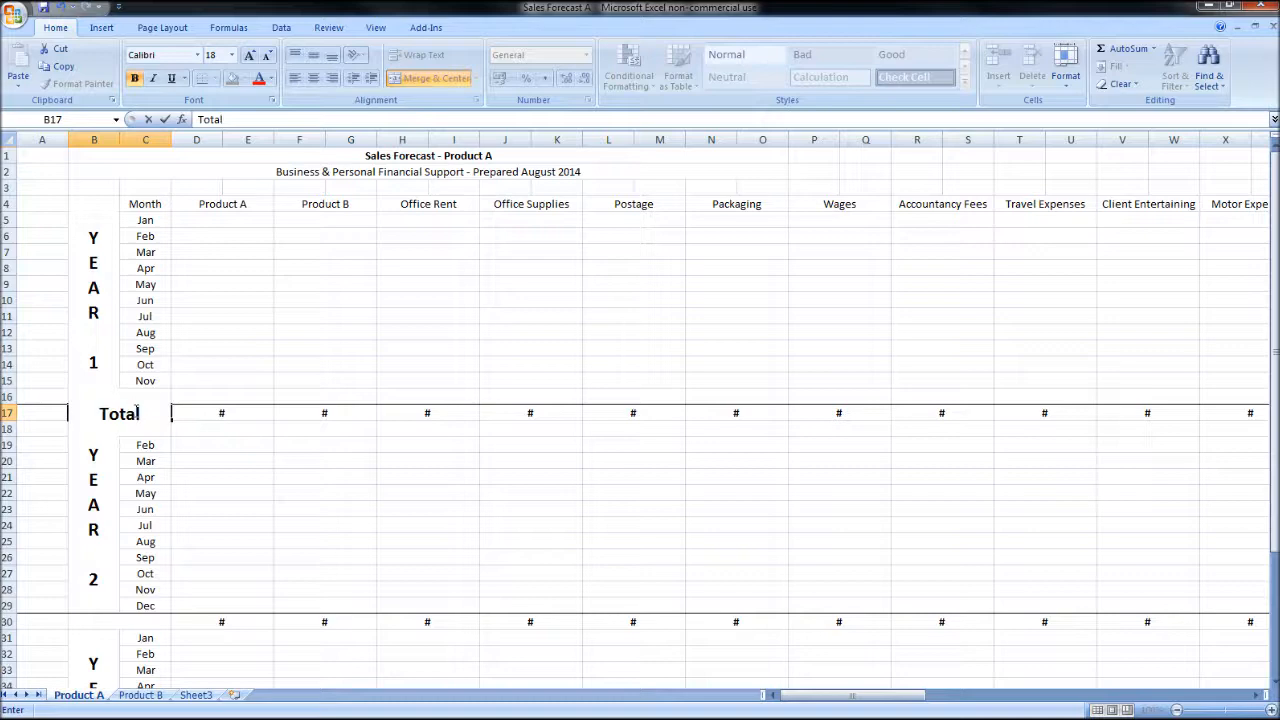
{"action": "left_click", "coordinate": [362, 512]}
Step: Set the text orientation of the whole Year 1 total row to 0 degrees and its font size to 11
{"action": "left_click", "coordinate": [110, 413]}
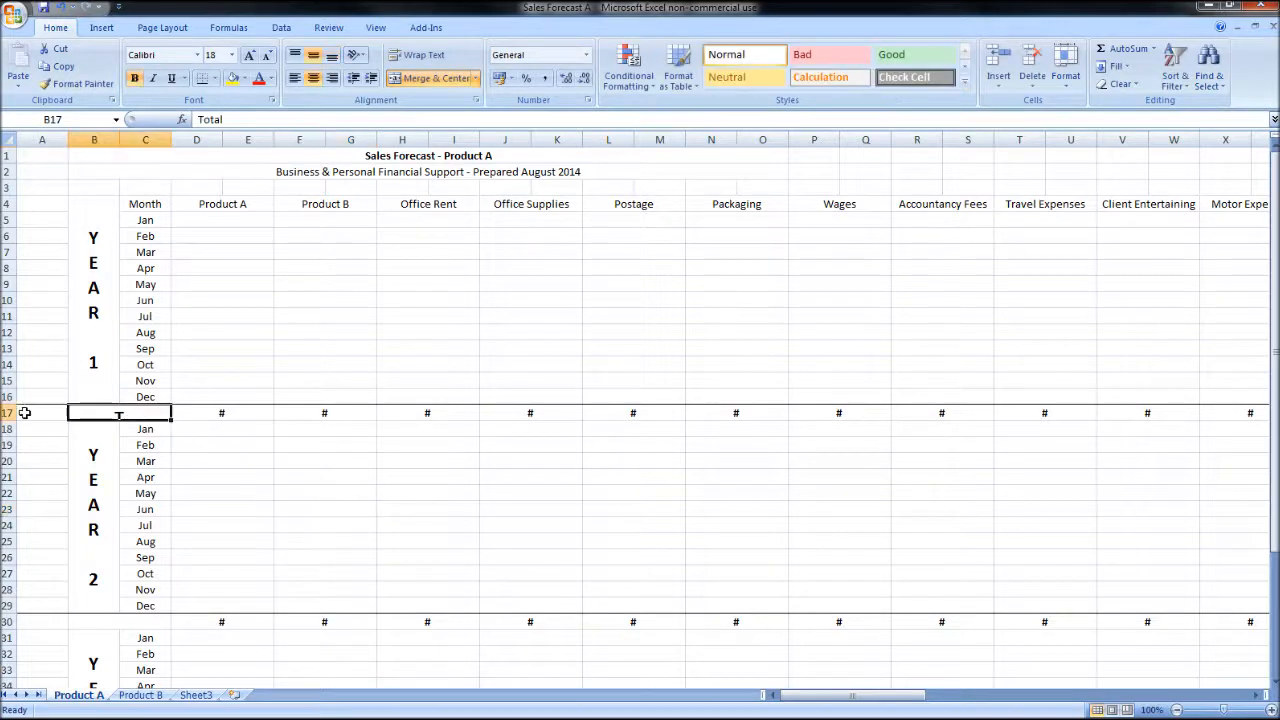
{"action": "left_click", "coordinate": [8, 413]}
{"action": "right_click", "coordinate": [143, 414]}
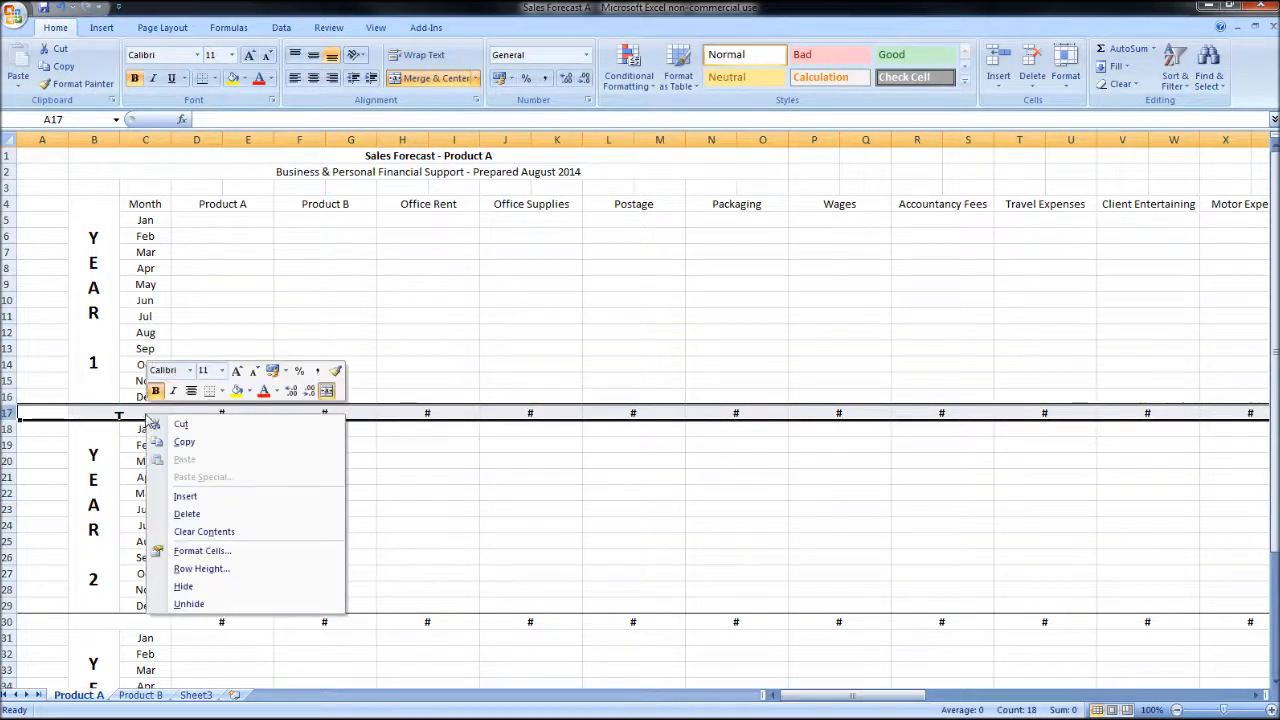
{"action": "left_click", "coordinate": [220, 553]}
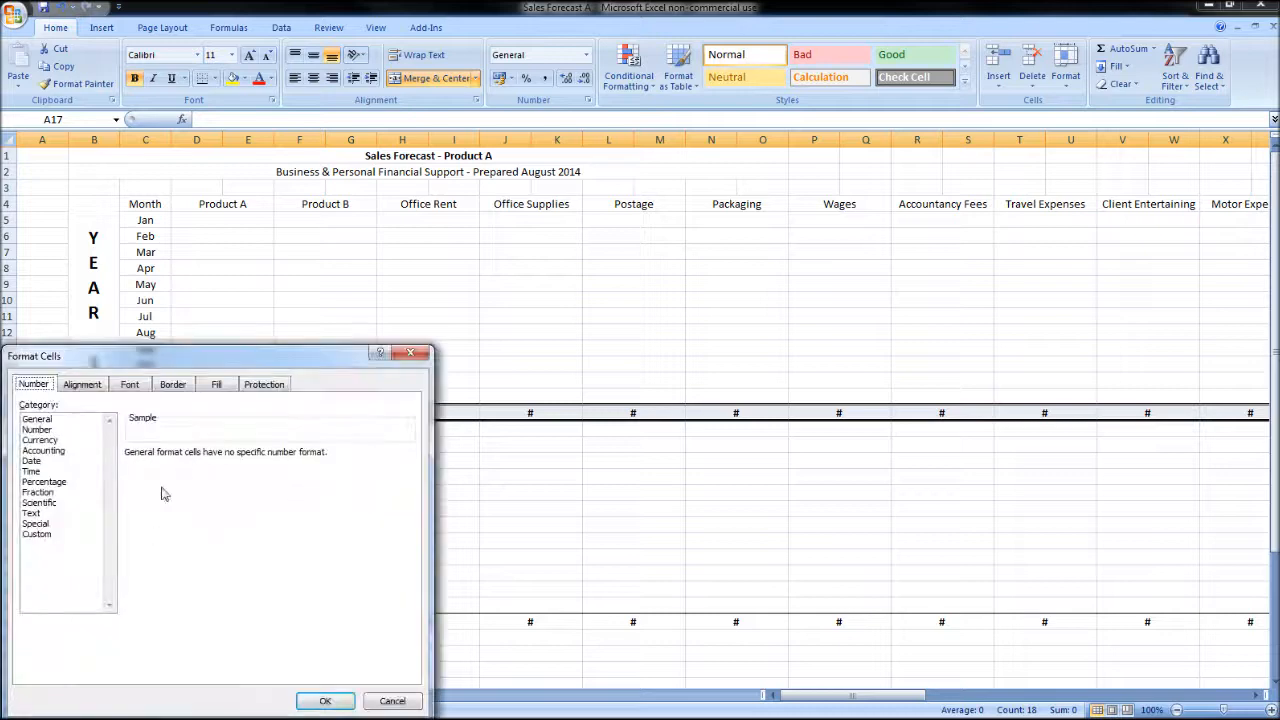
{"action": "left_click", "coordinate": [168, 319]}
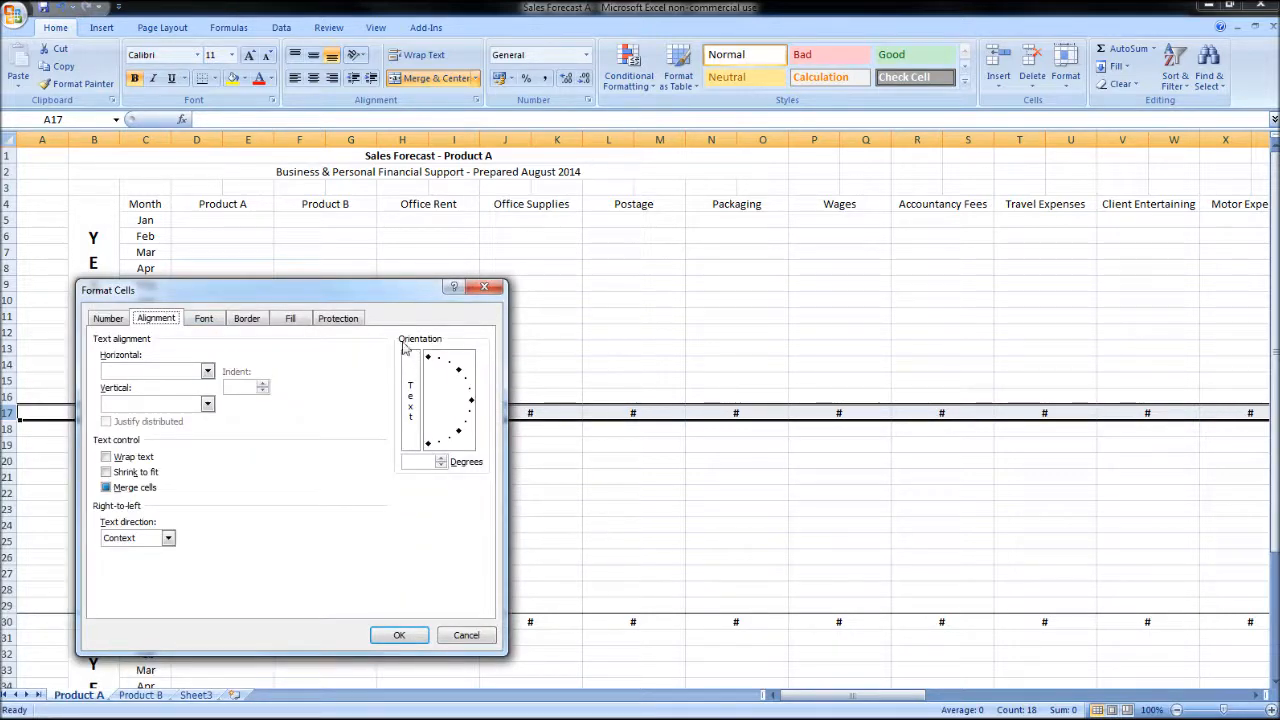
{"action": "left_click", "coordinate": [472, 401]}
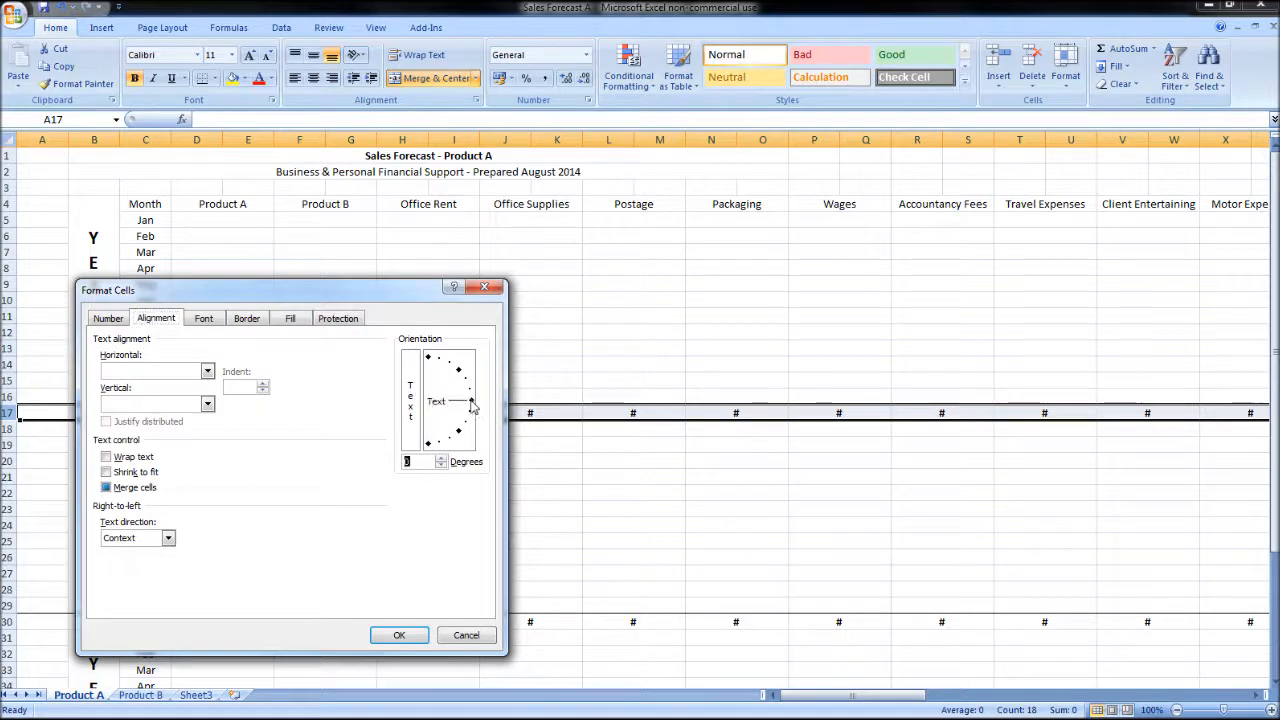
{"action": "left_click", "coordinate": [399, 636]}
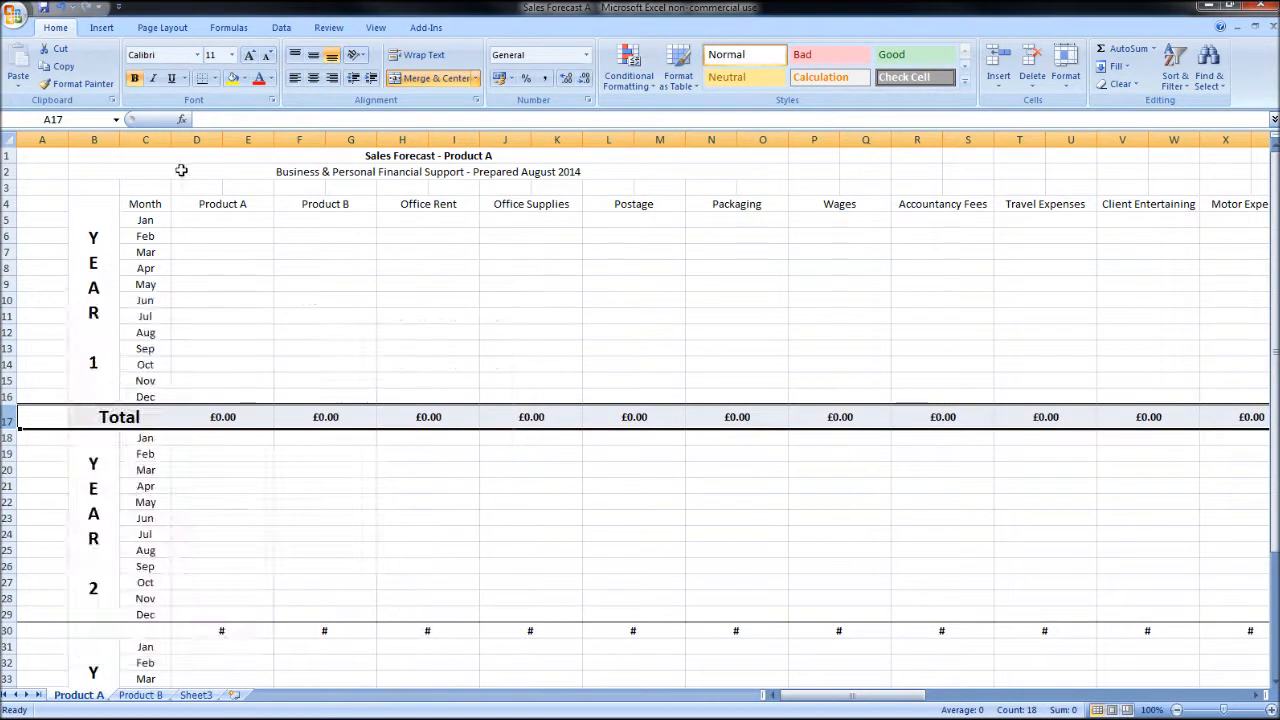
{"action": "left_click", "coordinate": [219, 57]}
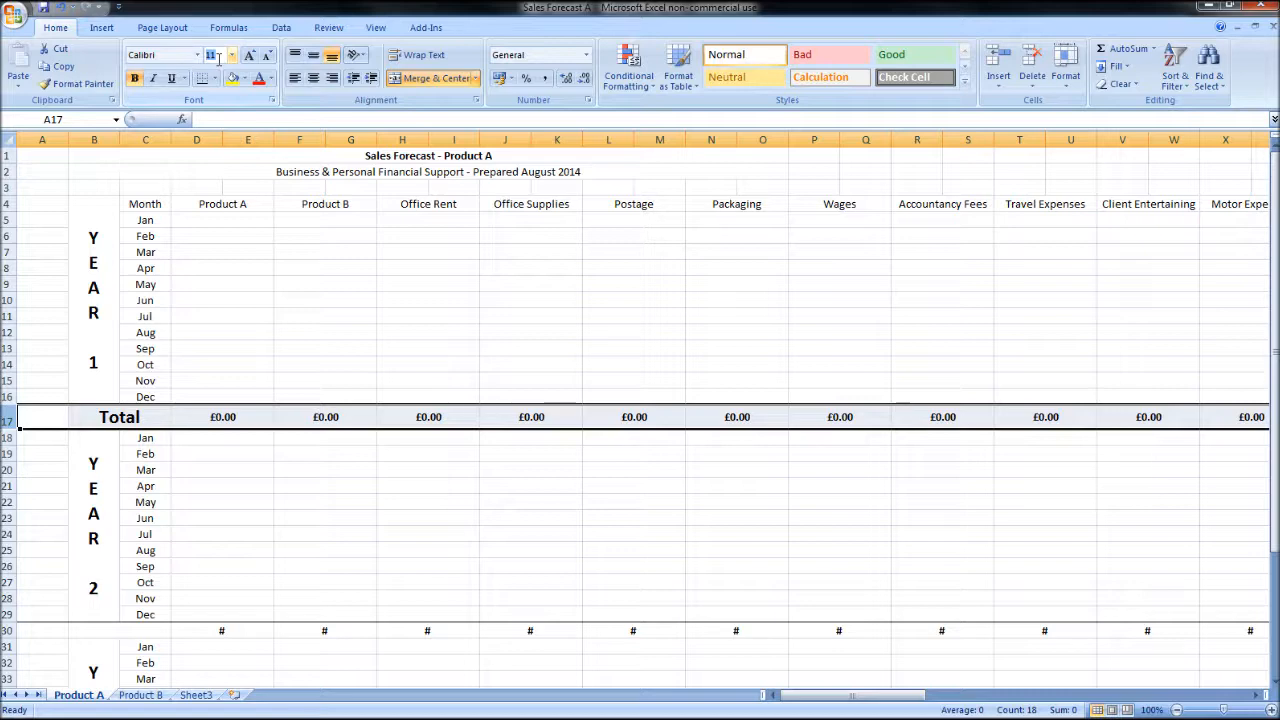
{"action": "key", "text": "Return"}
Step: Set the text orientation of the whole Year 2 total row, row 30, to 0 degrees
{"action": "scroll", "coordinate": [387, 485], "scroll_direction": "down", "scroll_amount": 2}
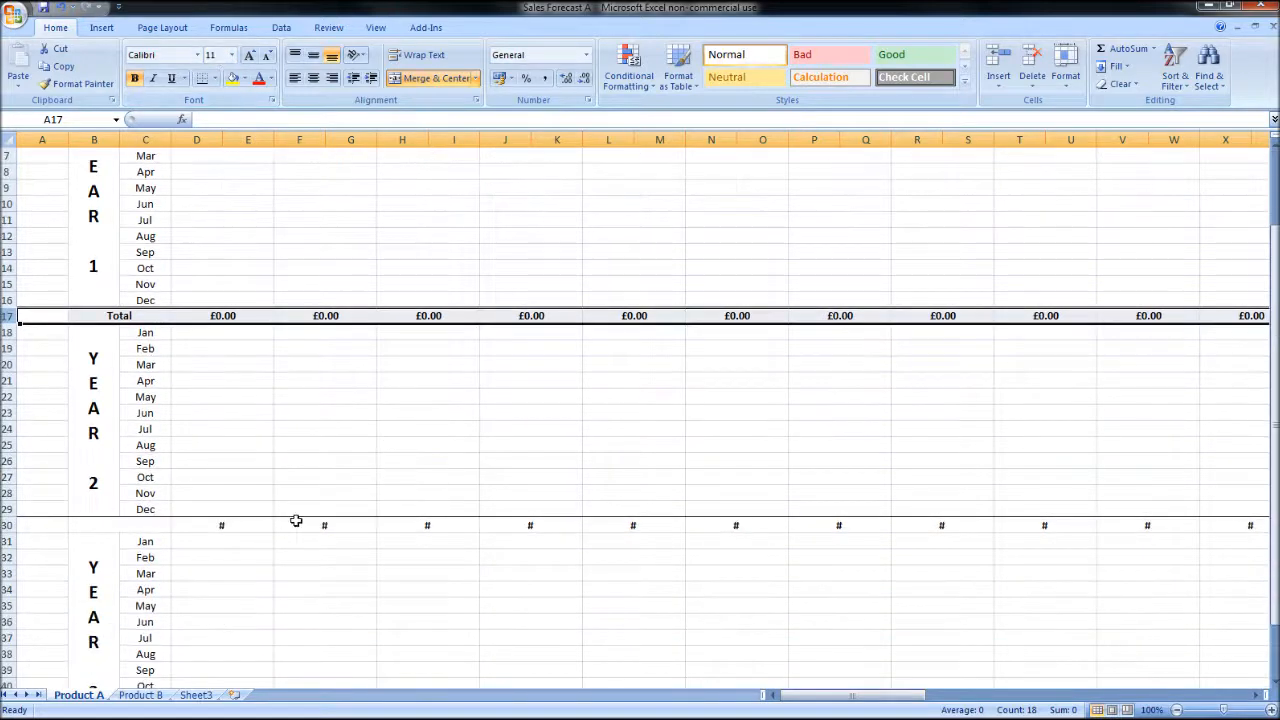
{"action": "scroll", "coordinate": [272, 520], "scroll_direction": "down", "scroll_amount": 3}
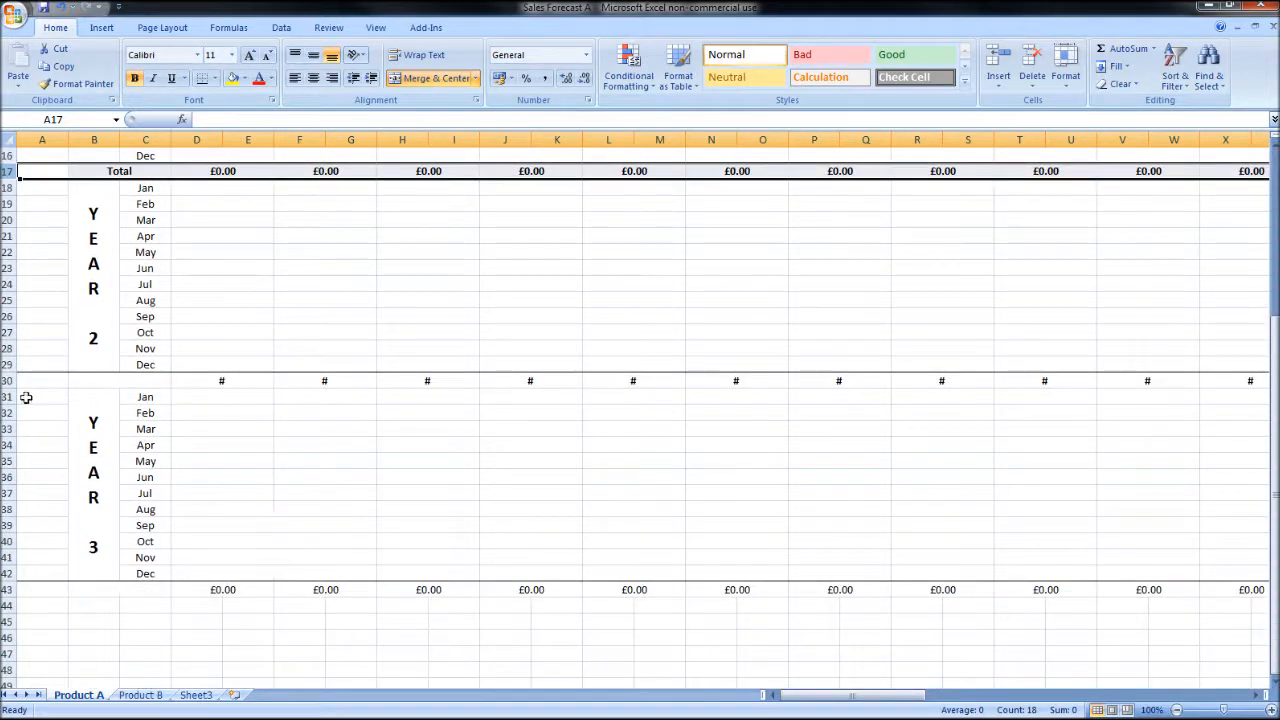
{"action": "left_click", "coordinate": [7, 380]}
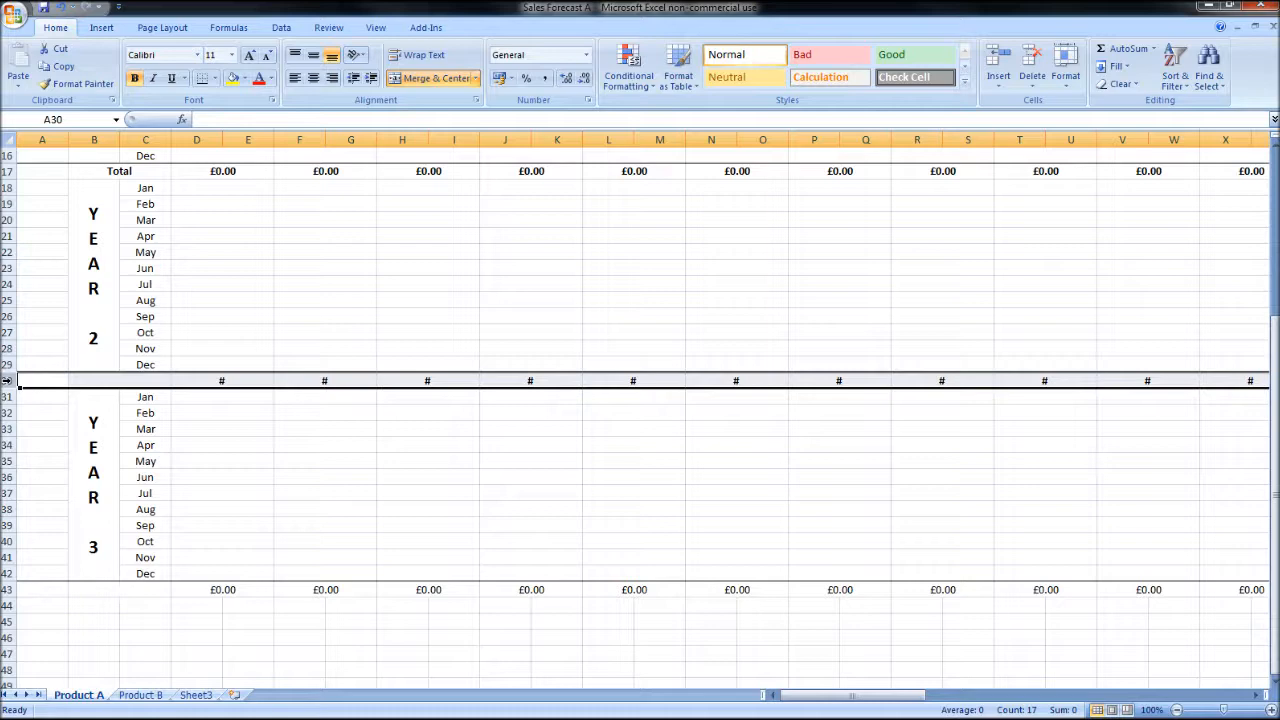
{"action": "right_click", "coordinate": [7, 380]}
{"action": "left_click", "coordinate": [95, 519]}
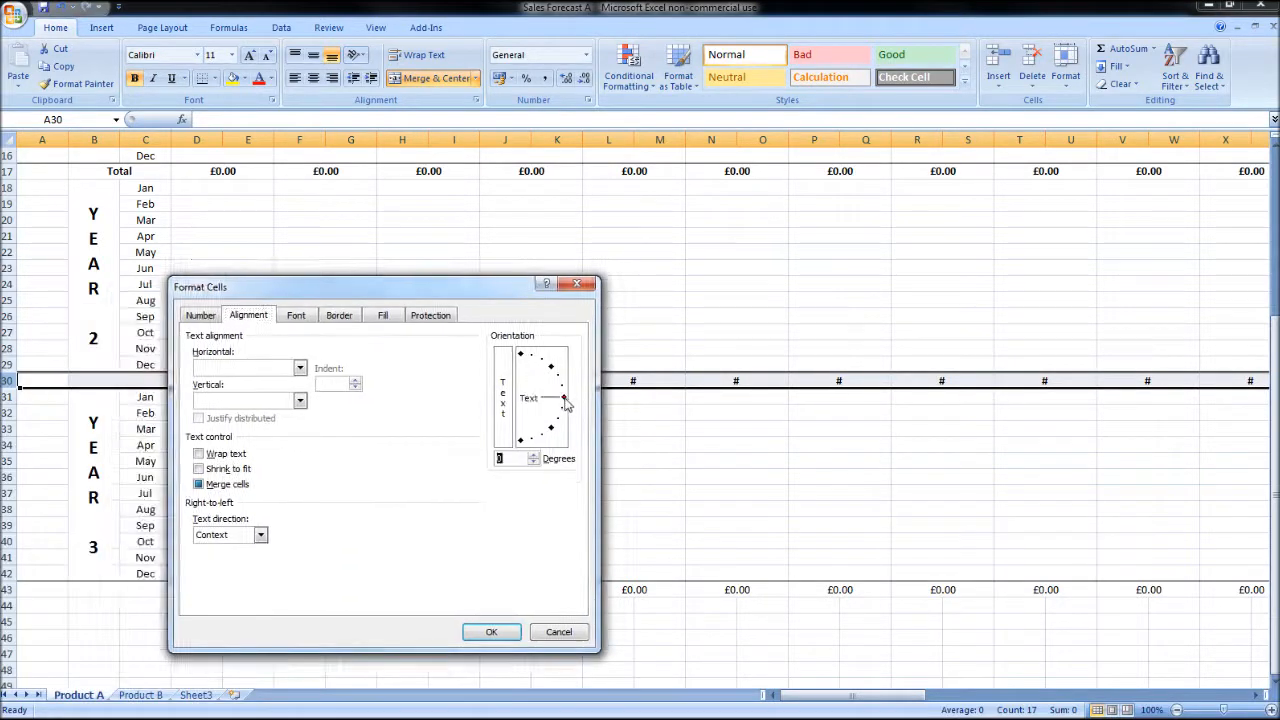
{"action": "left_click", "coordinate": [491, 631]}
Step: Set merged cell B30 to font size 11 and label the Year 2 total row "Total"
{"action": "left_click", "coordinate": [127, 385]}
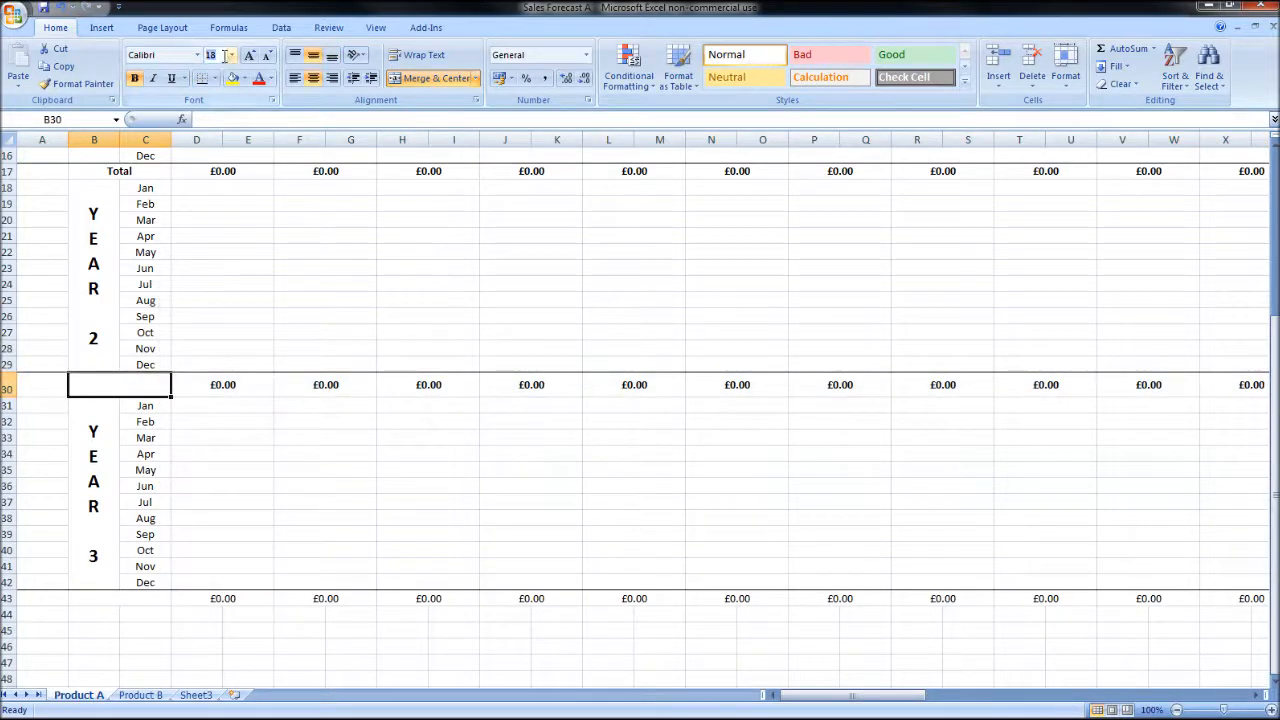
{"action": "type", "text": "11"}
{"action": "key", "text": "Return"}
{"action": "type", "text": "Total"}
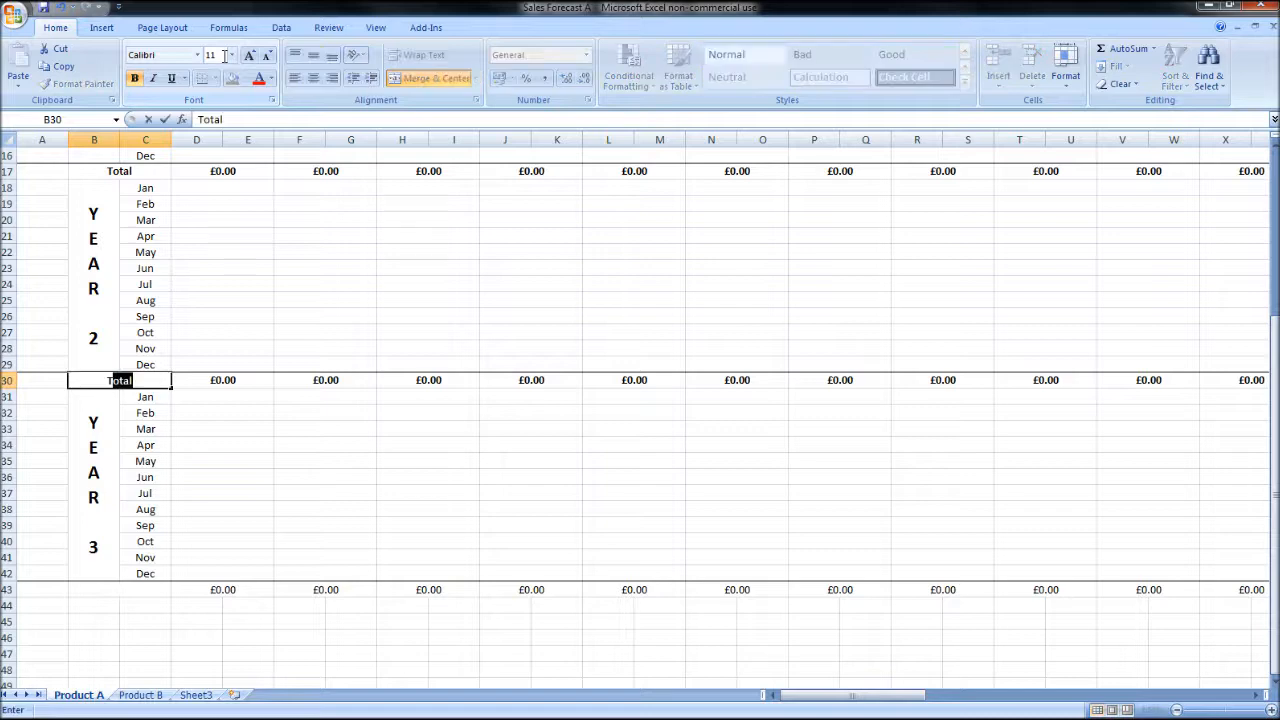
{"action": "key", "text": "Return"}
{"action": "key", "text": "Return"}
{"action": "key", "text": "Return"}
{"action": "key", "text": "Return"}
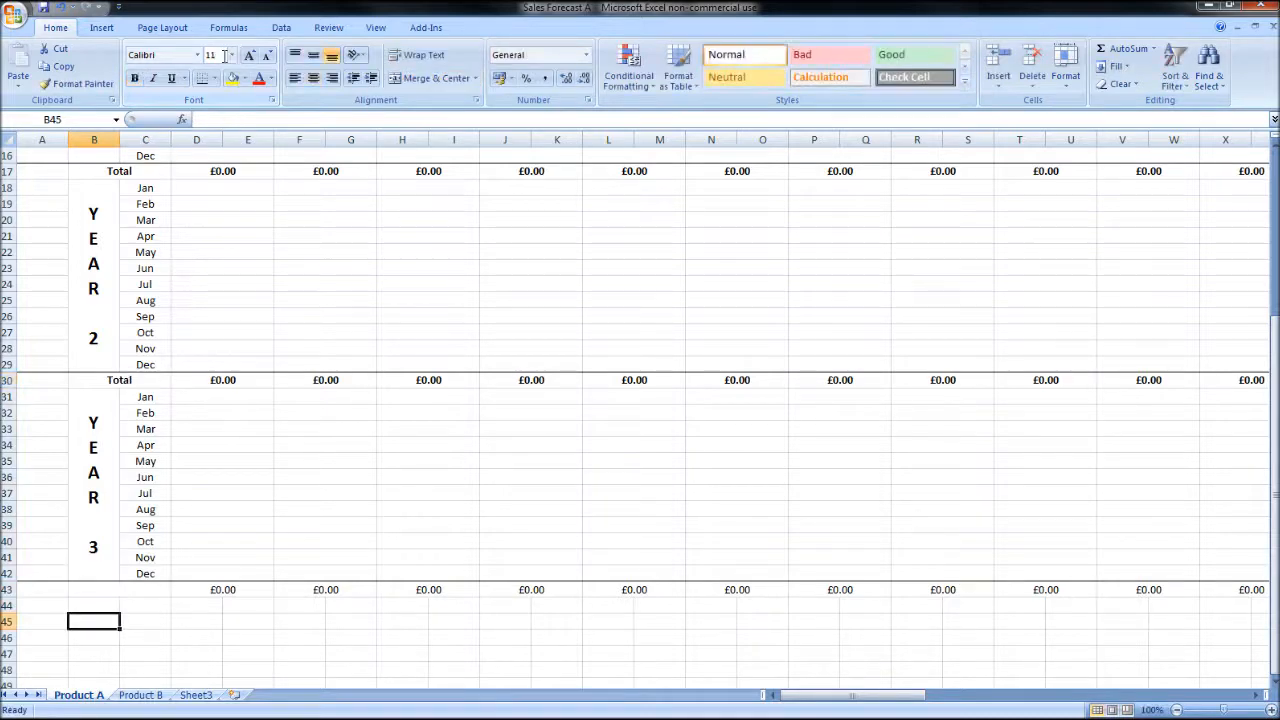
Step: Label the Year 3 total row "Total" in the merged cell B43
{"action": "key", "text": "Up"}
{"action": "key", "text": "Up"}
{"action": "type", "text": "t"}
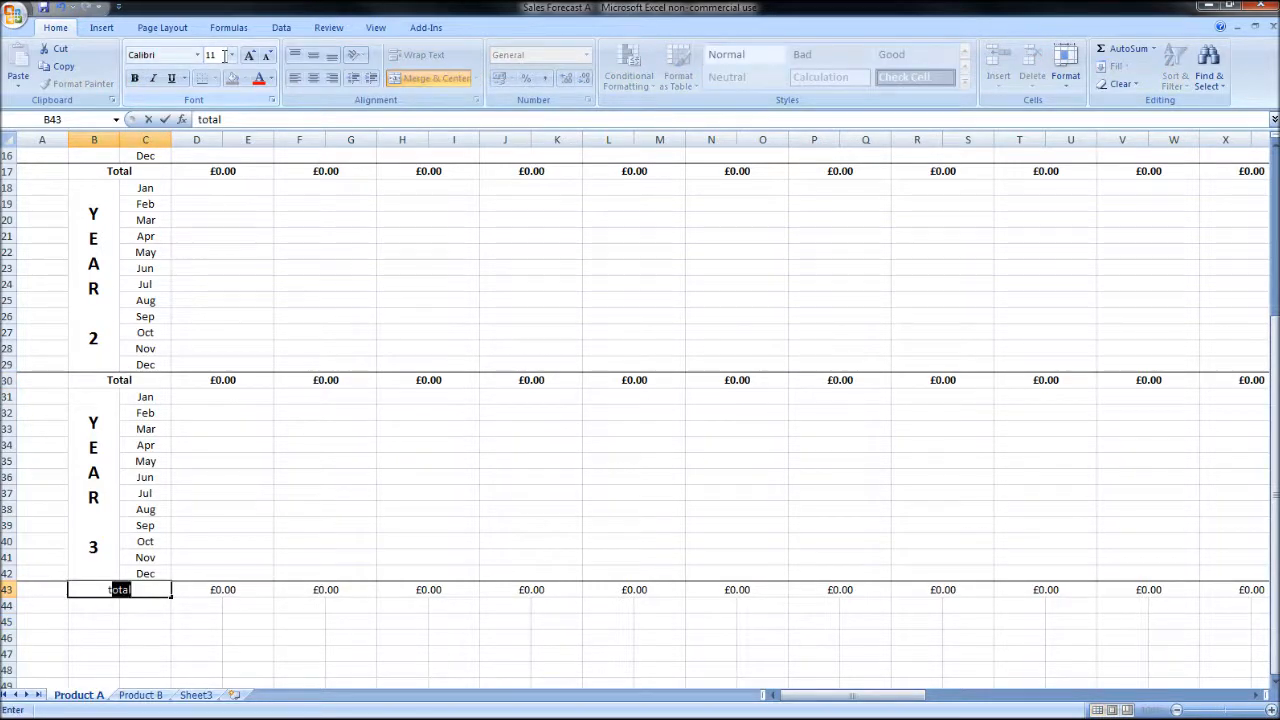
{"action": "key", "text": "Delete"}
{"action": "type", "text": "t"}
{"action": "key", "text": "Return"}
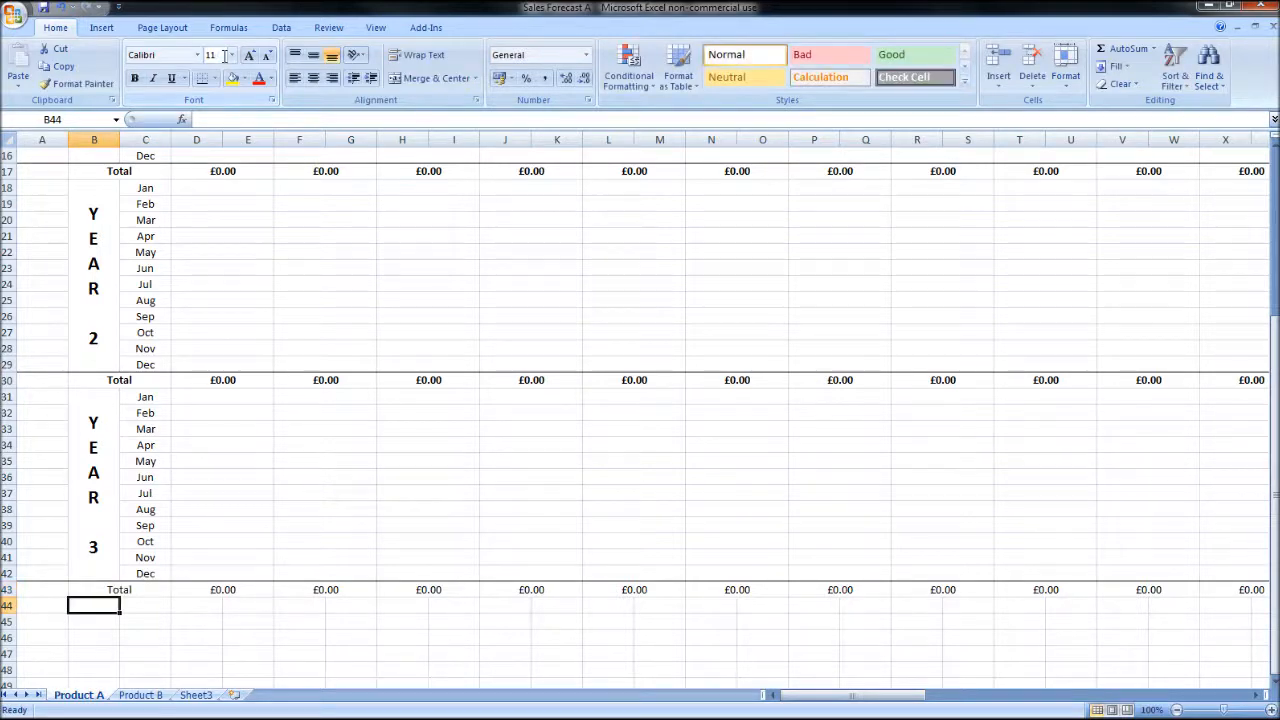
{"action": "left_click", "coordinate": [572, 360]}
{"action": "scroll", "coordinate": [575, 355], "scroll_direction": "up", "scroll_amount": 5}
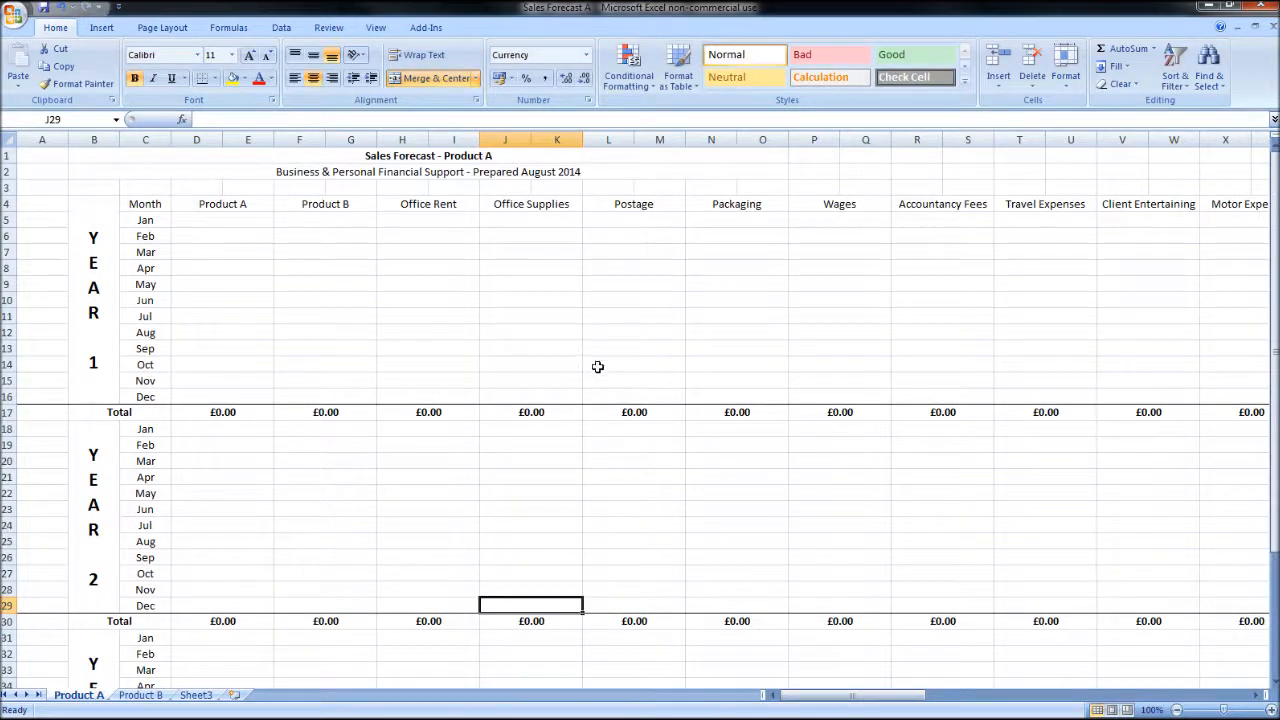